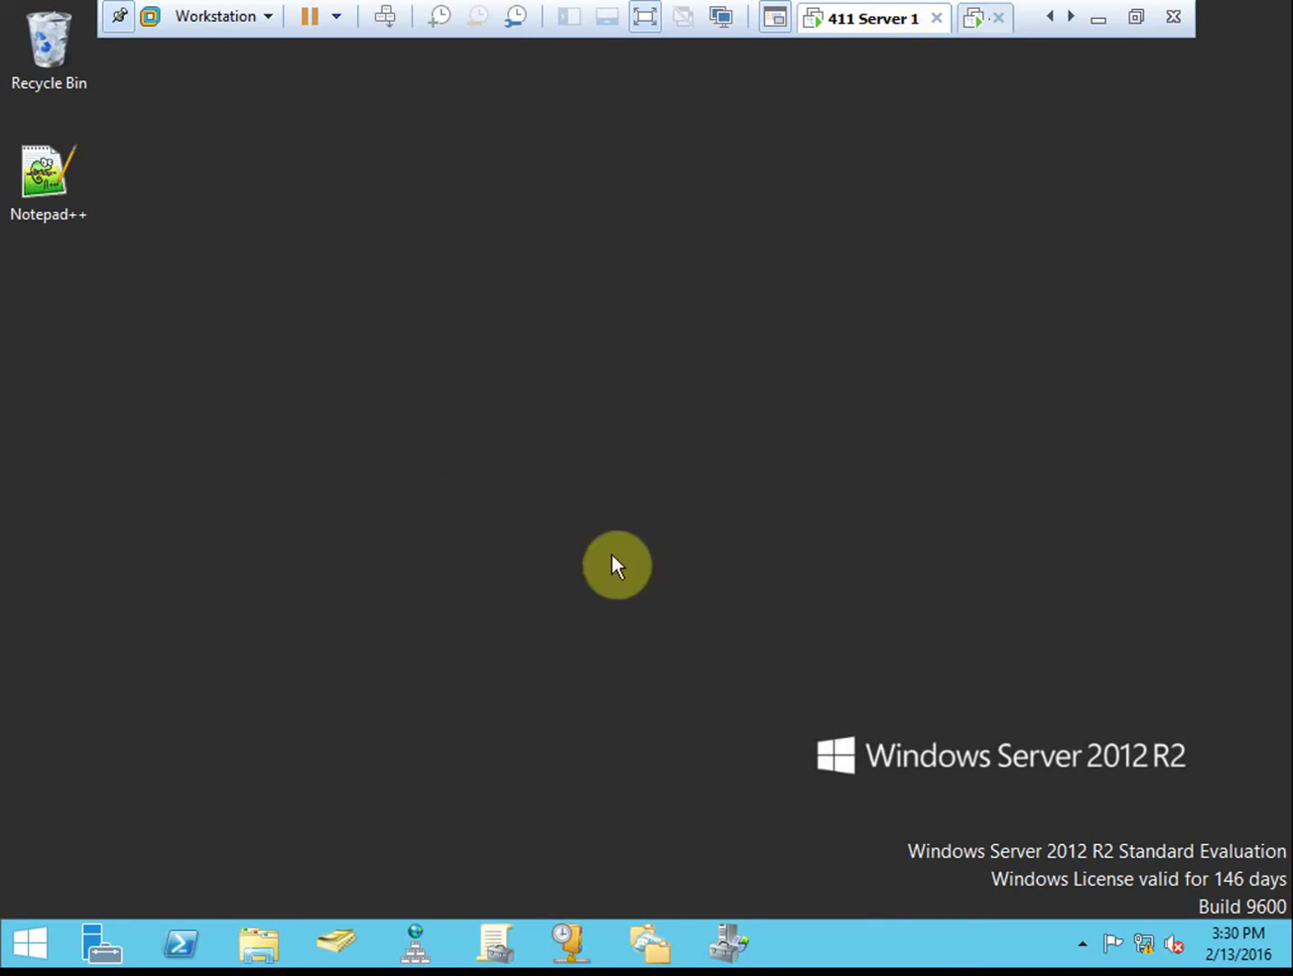
Switch to the other virtual server's tab and clear the desktop icon selection
click(979, 27)
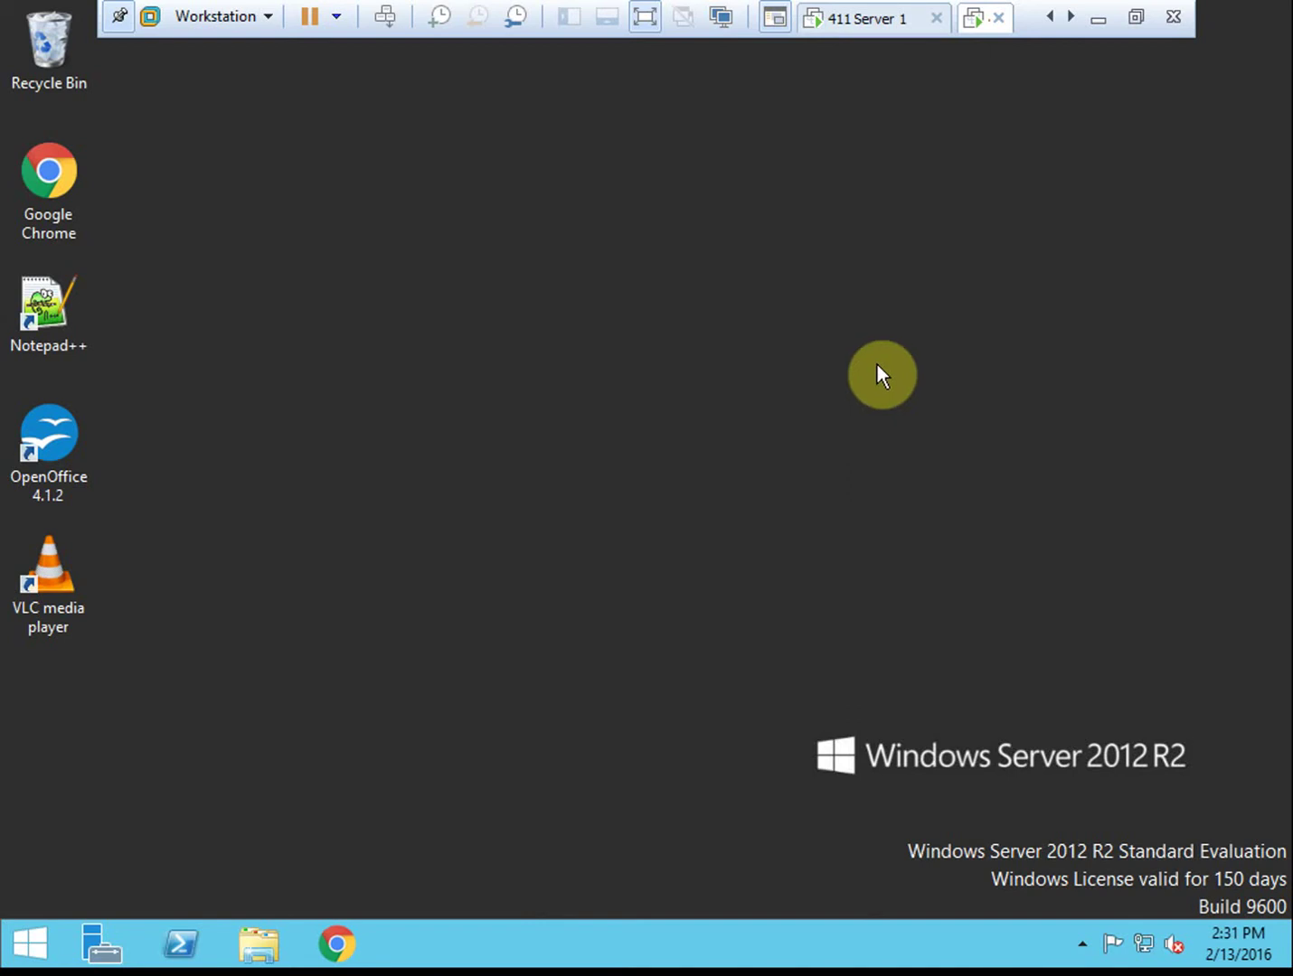
click(49, 585)
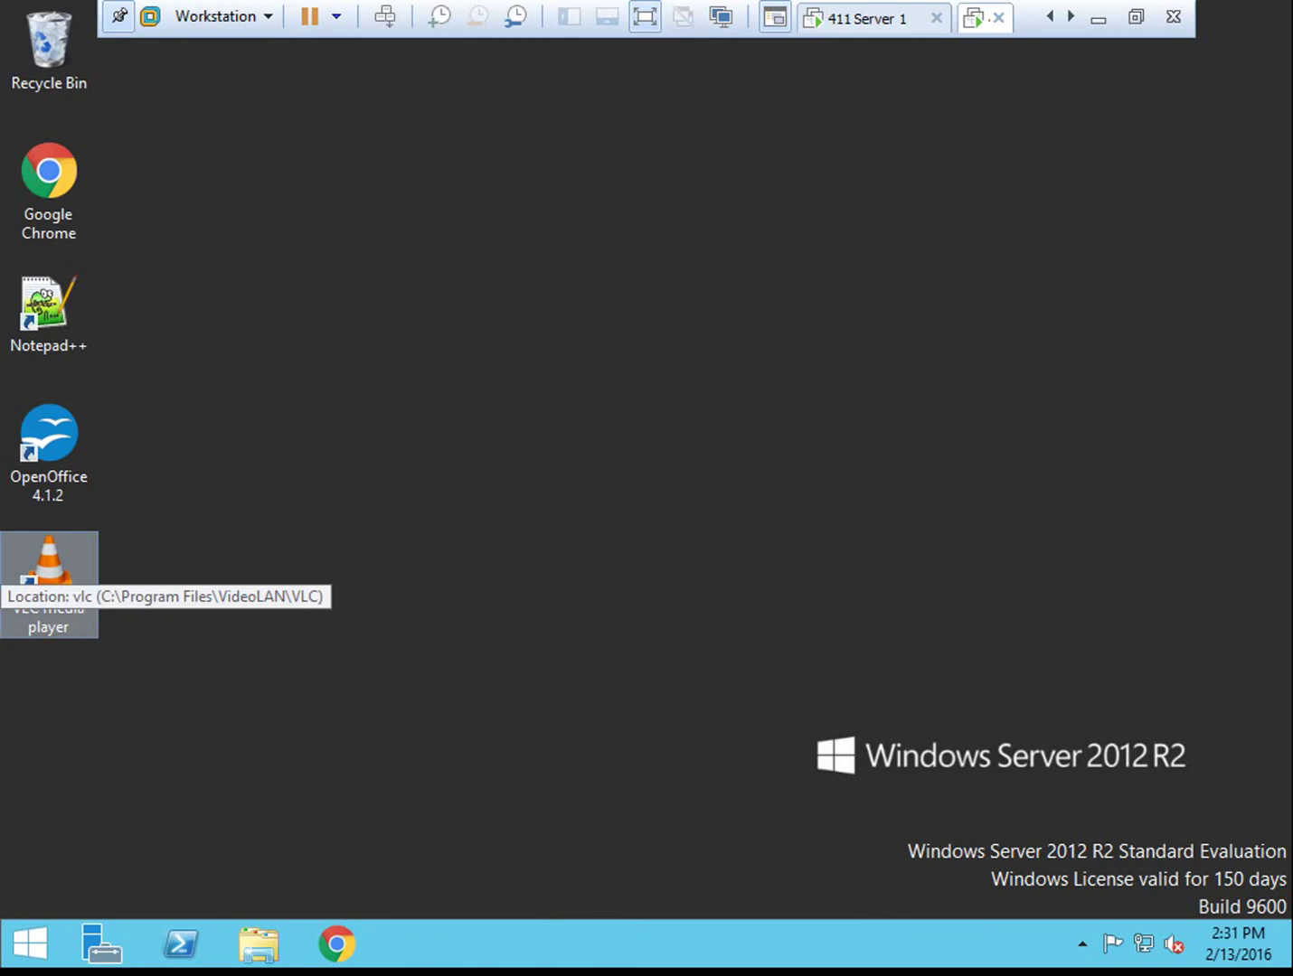
click(727, 456)
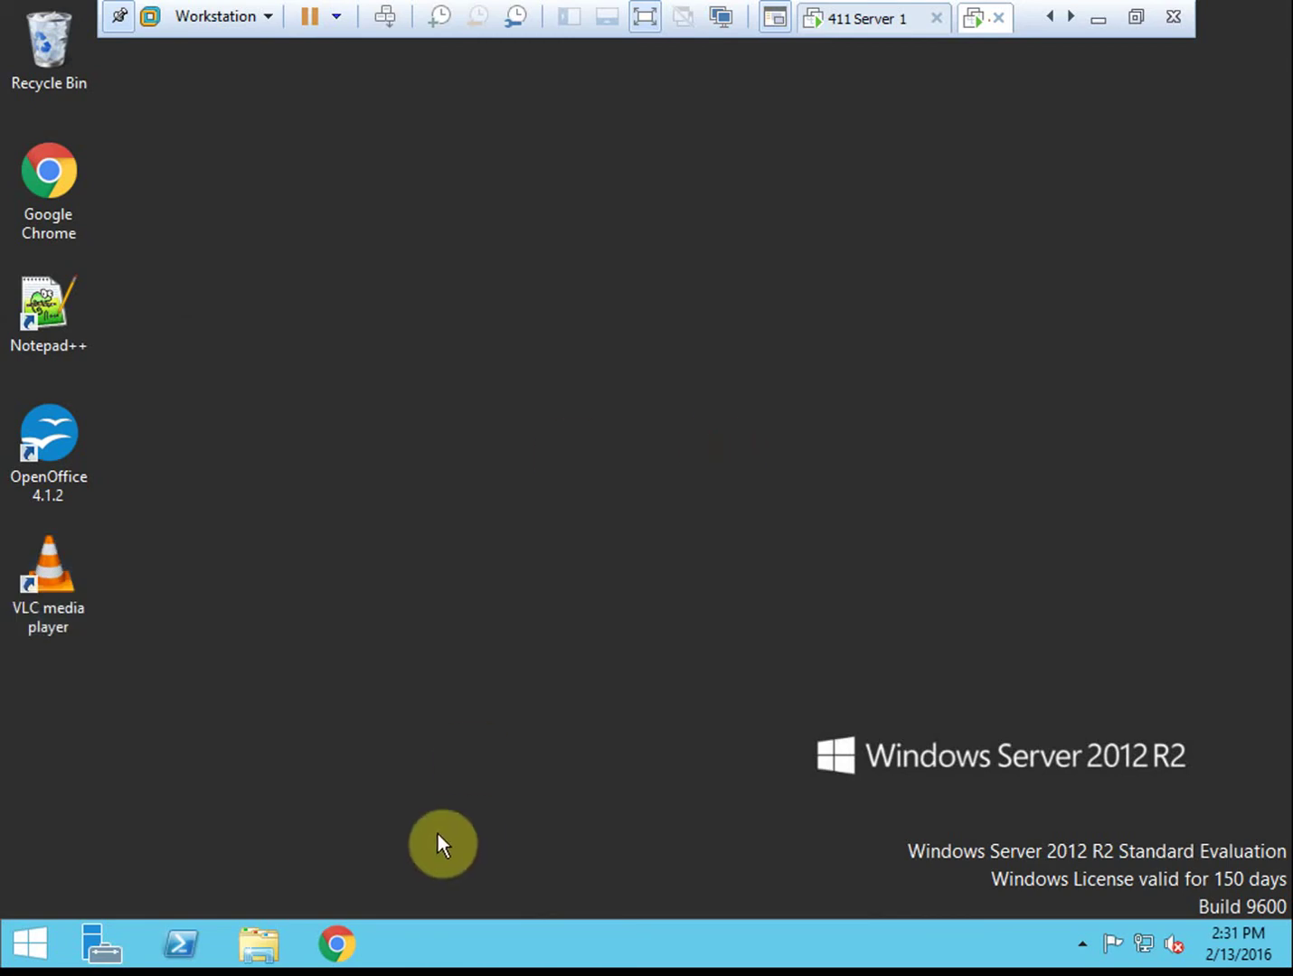
Run 'remove-windowsfeature DNS -restart' in PowerShell to remove the DNS role and reboot
click(178, 948)
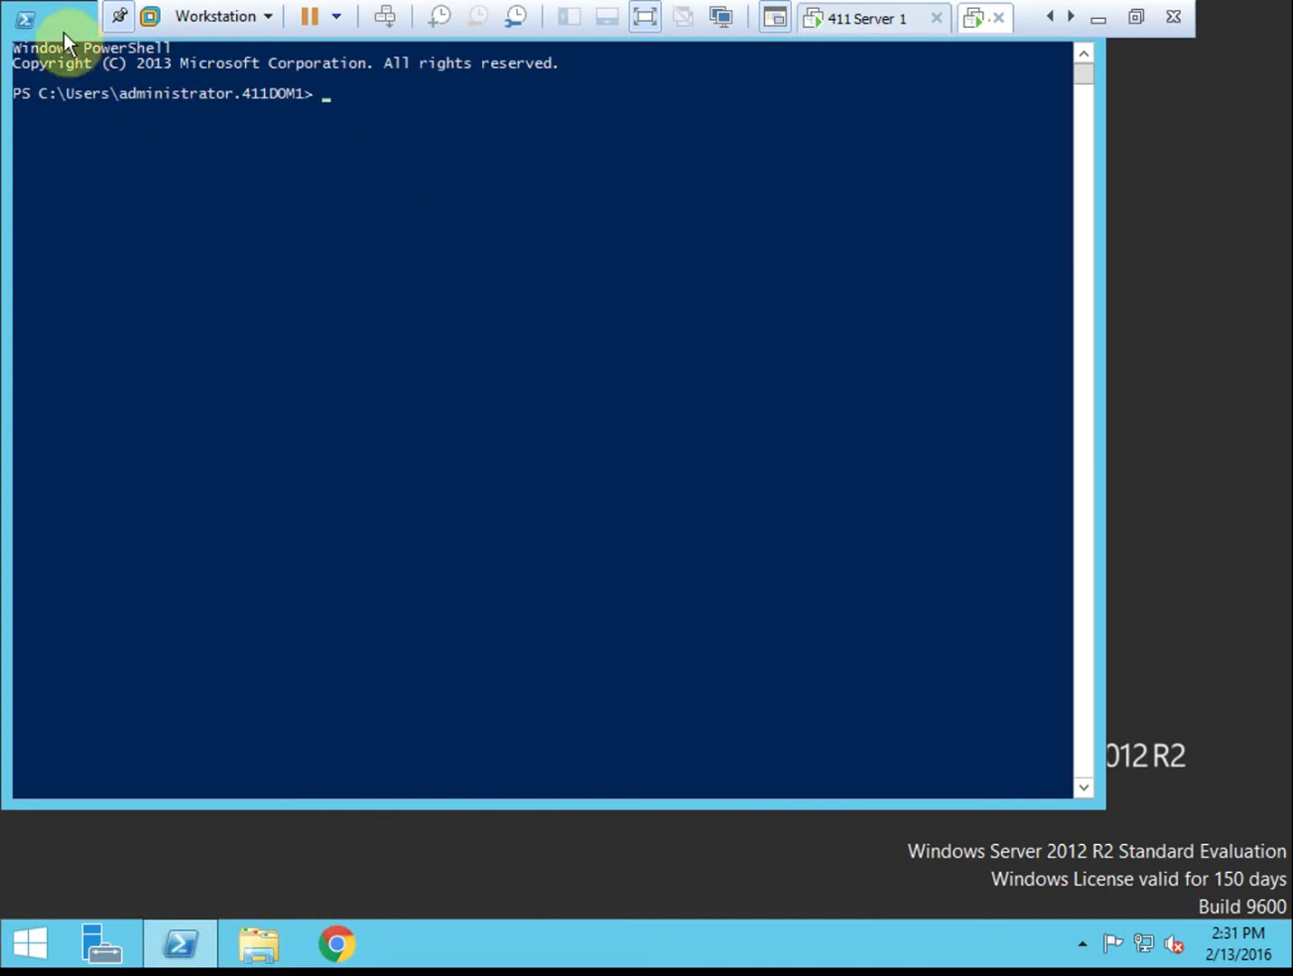
drag(63, 35, 154, 158)
click(543, 242)
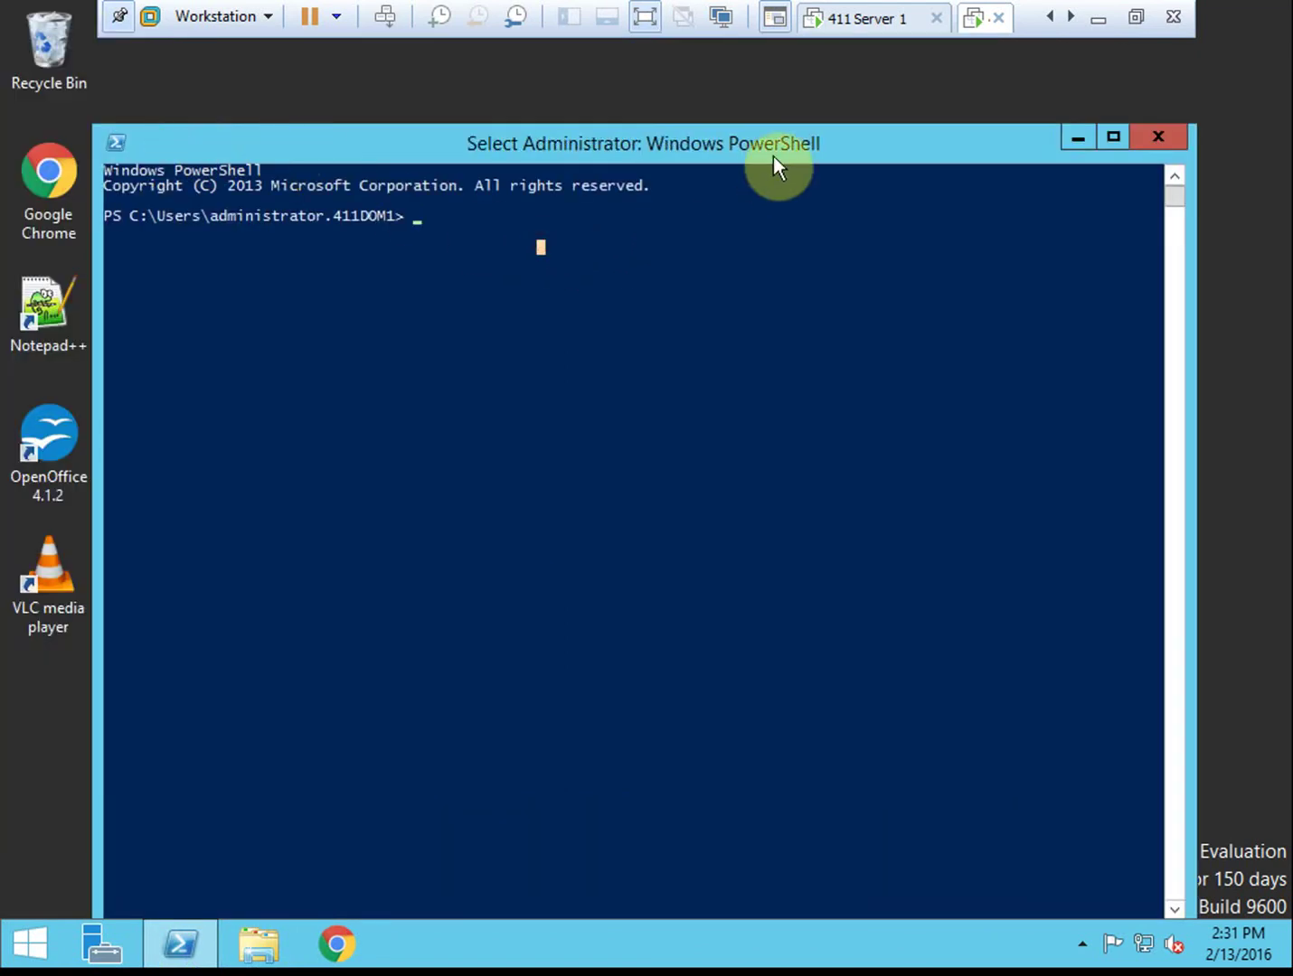
text(remov)
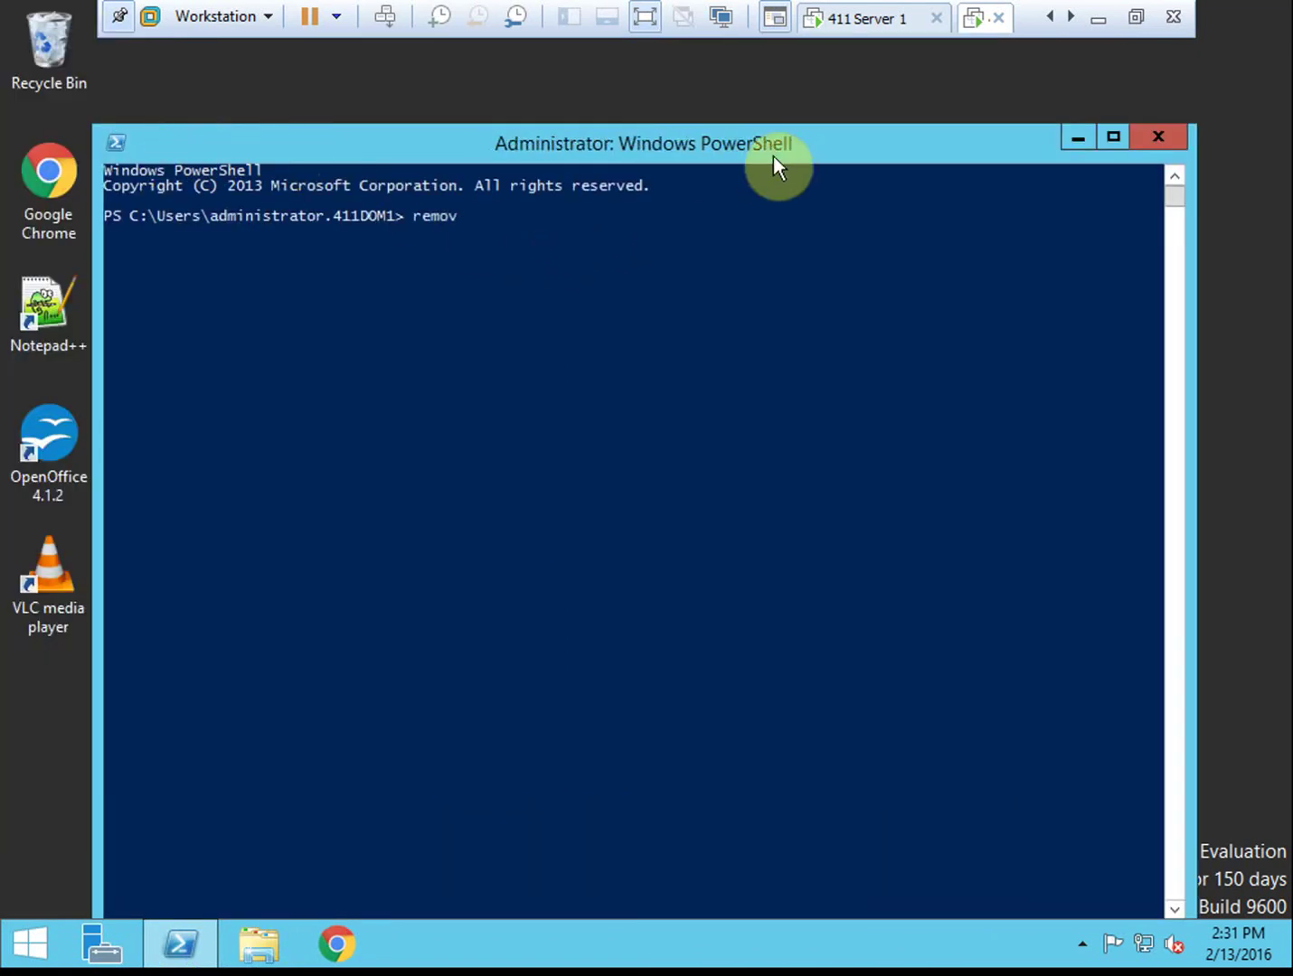
text(e-windowsfeature DNS -restart)
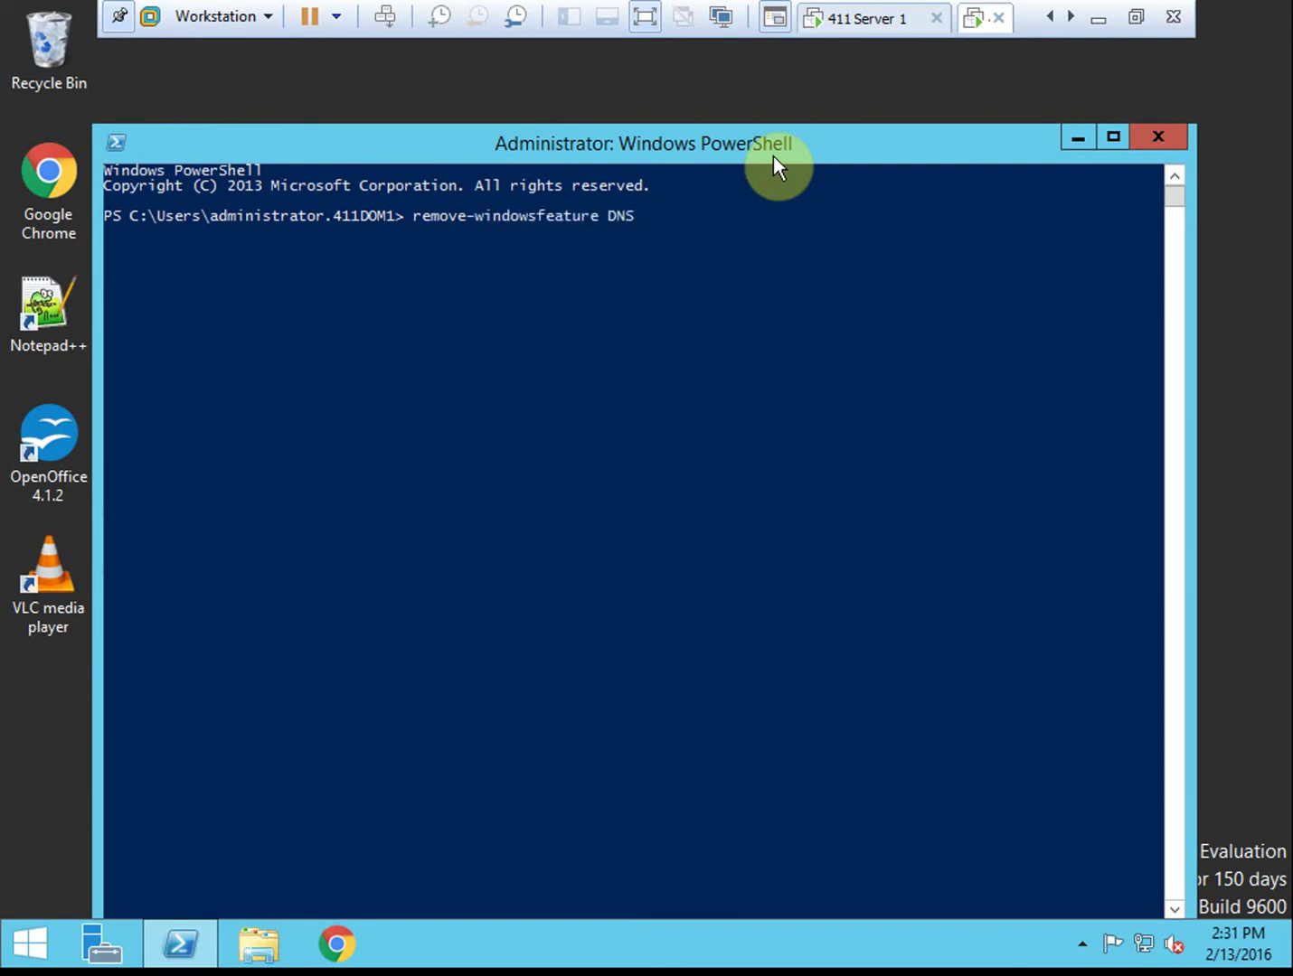
key(Return)
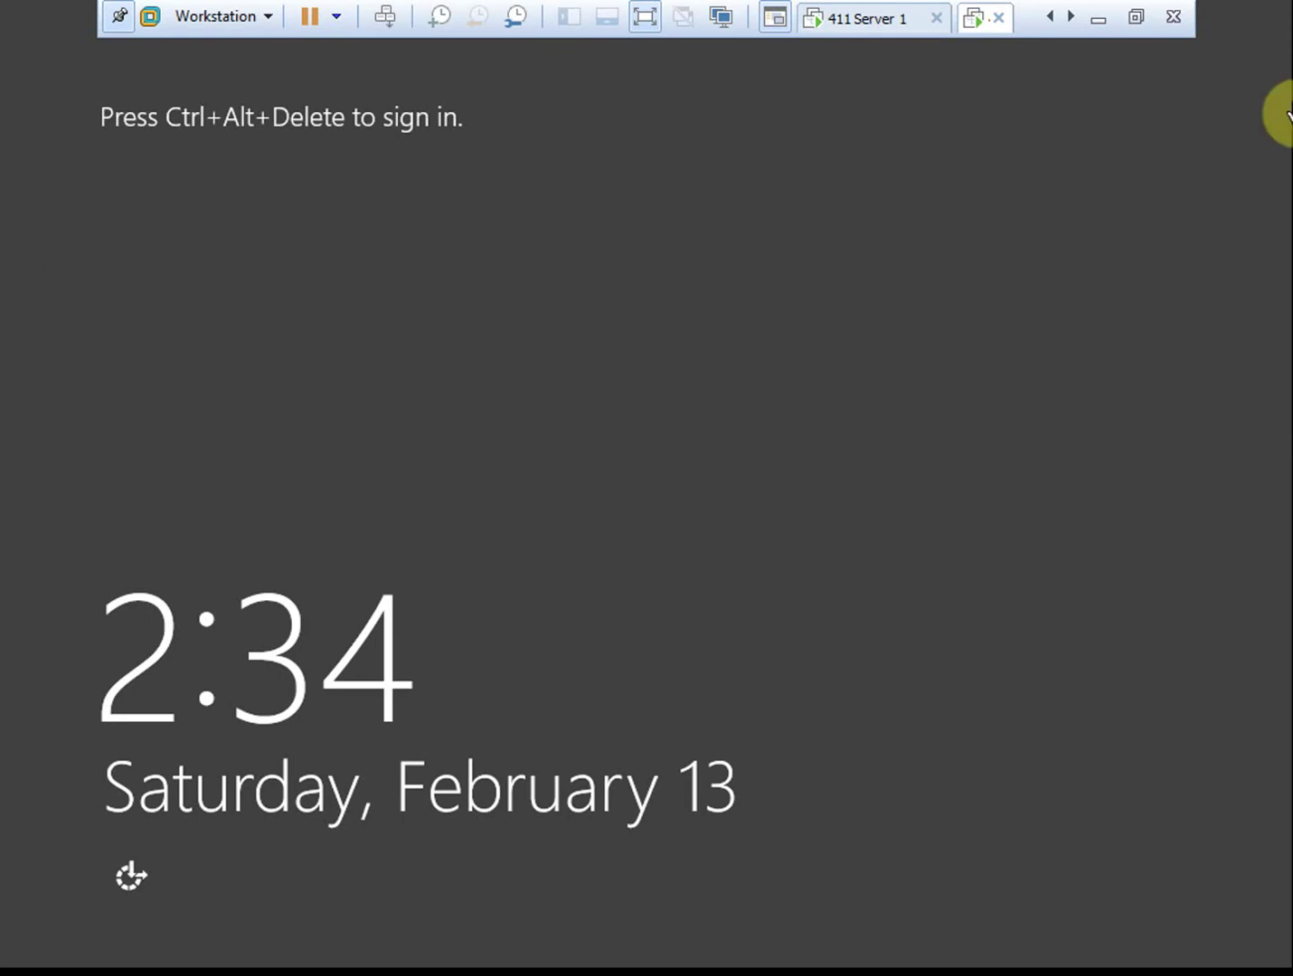
Sign in as the domain administrator with the administrator password via Ctrl+Alt+Del
click(385, 19)
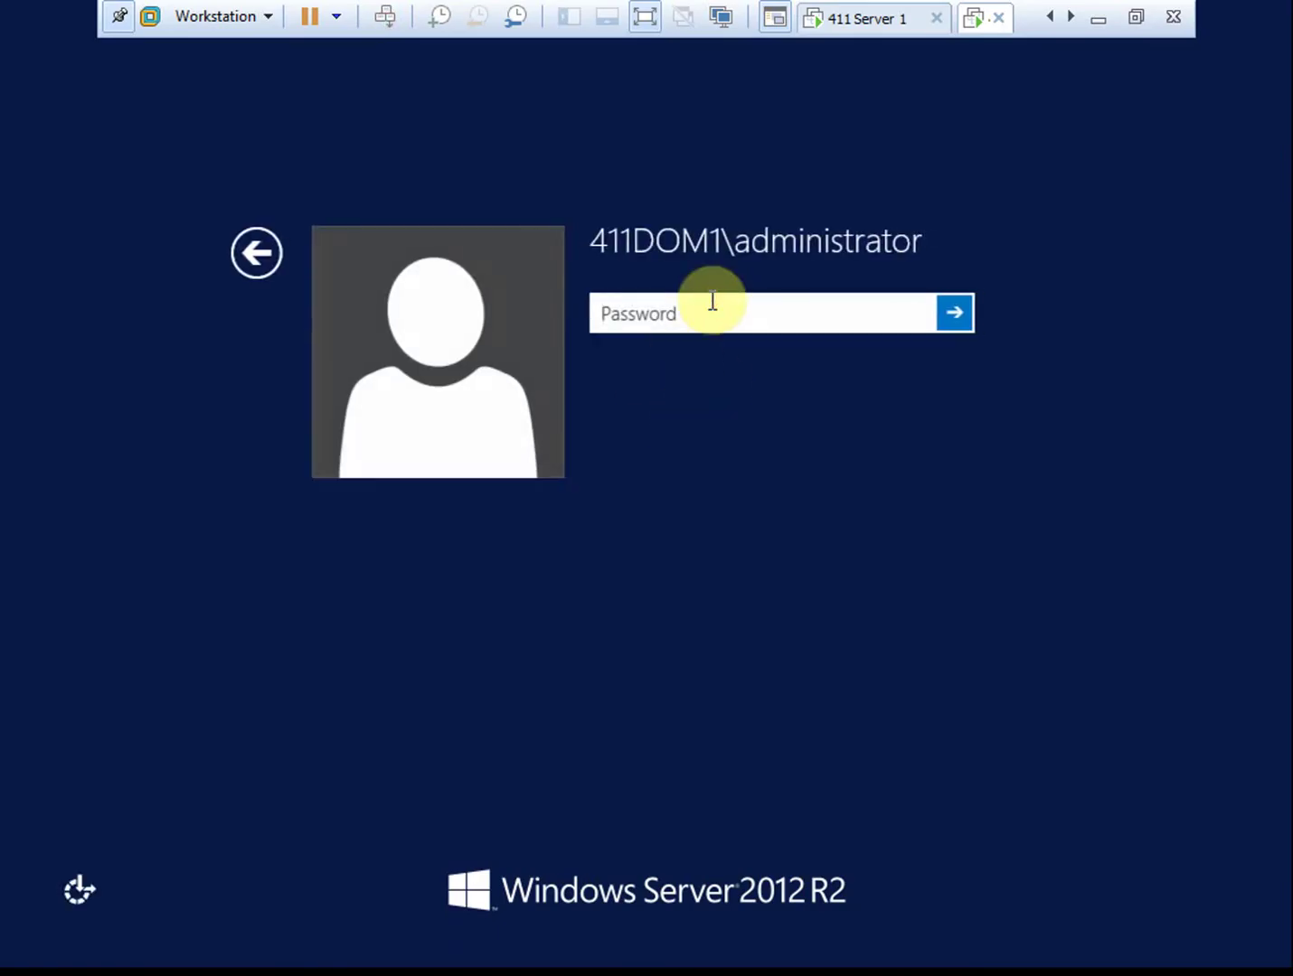
text(Pa$$w0rd)
key(Return)
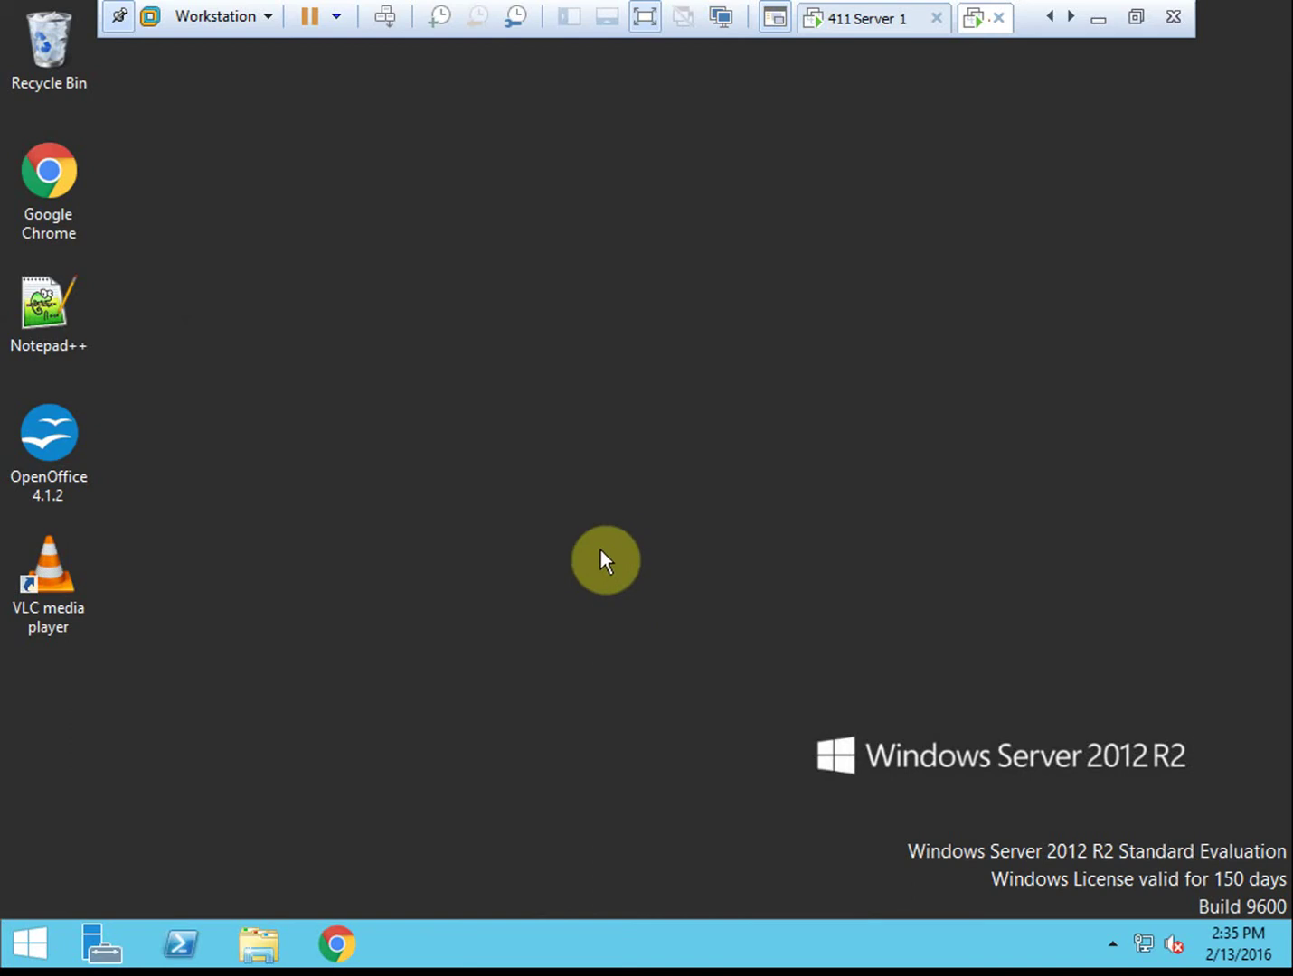
Run uninstall-addsdomaincontroller in a PowerShell console
click(184, 941)
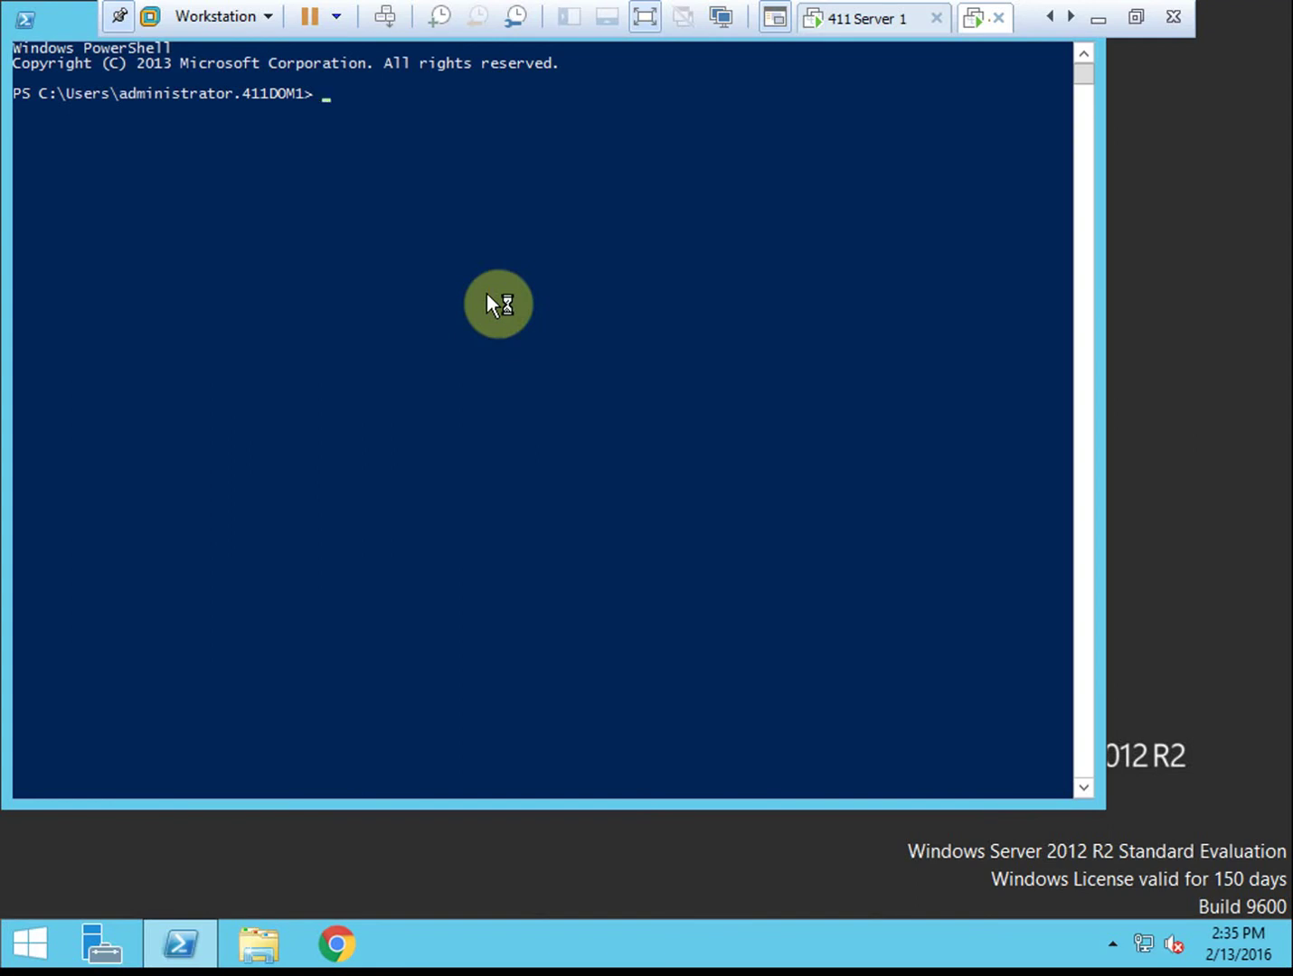
click(115, 88)
text(uninstall)
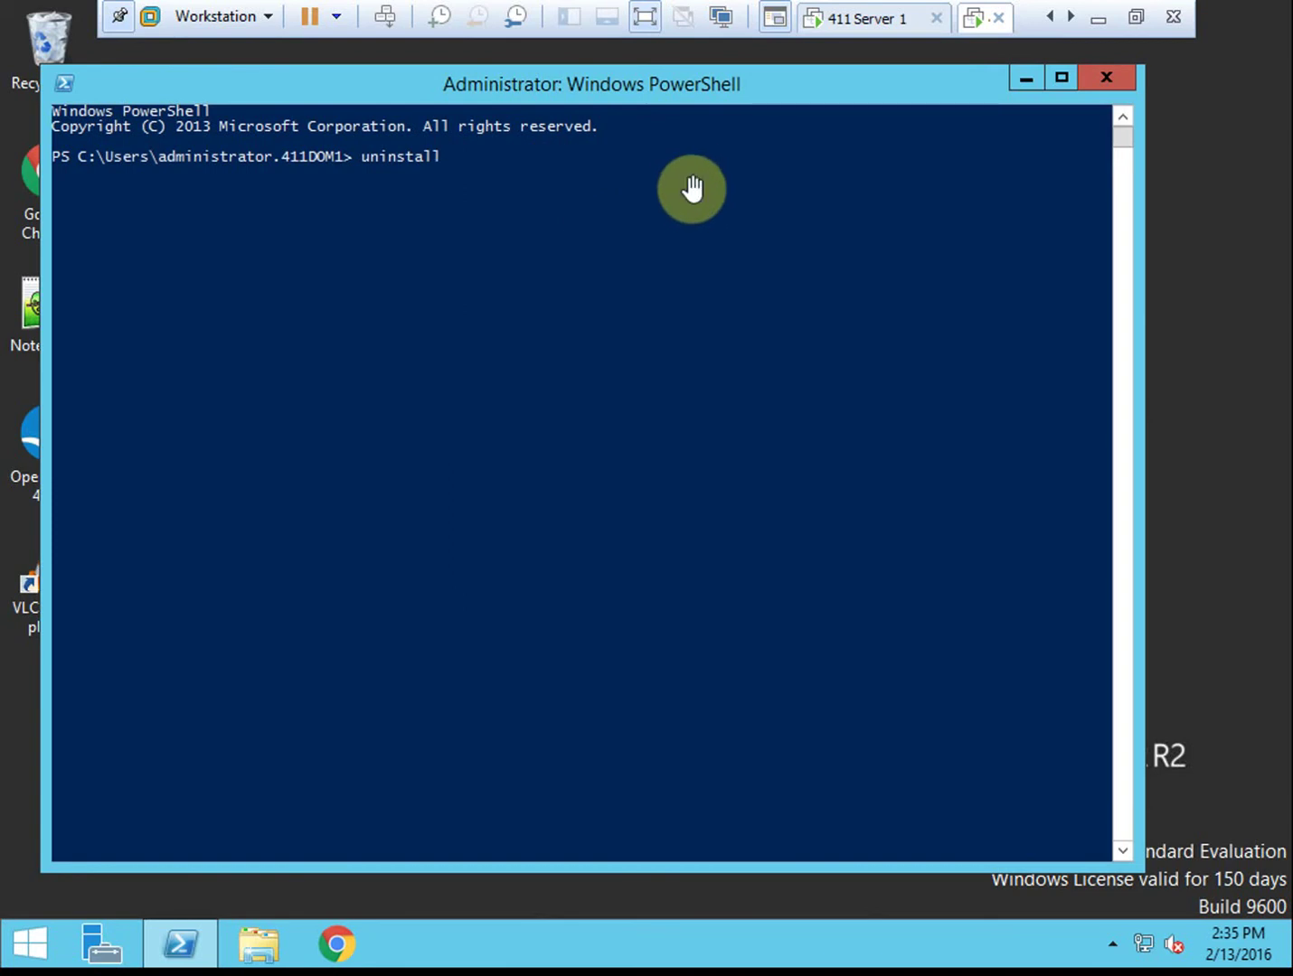
text(-addsdomaincontroller)
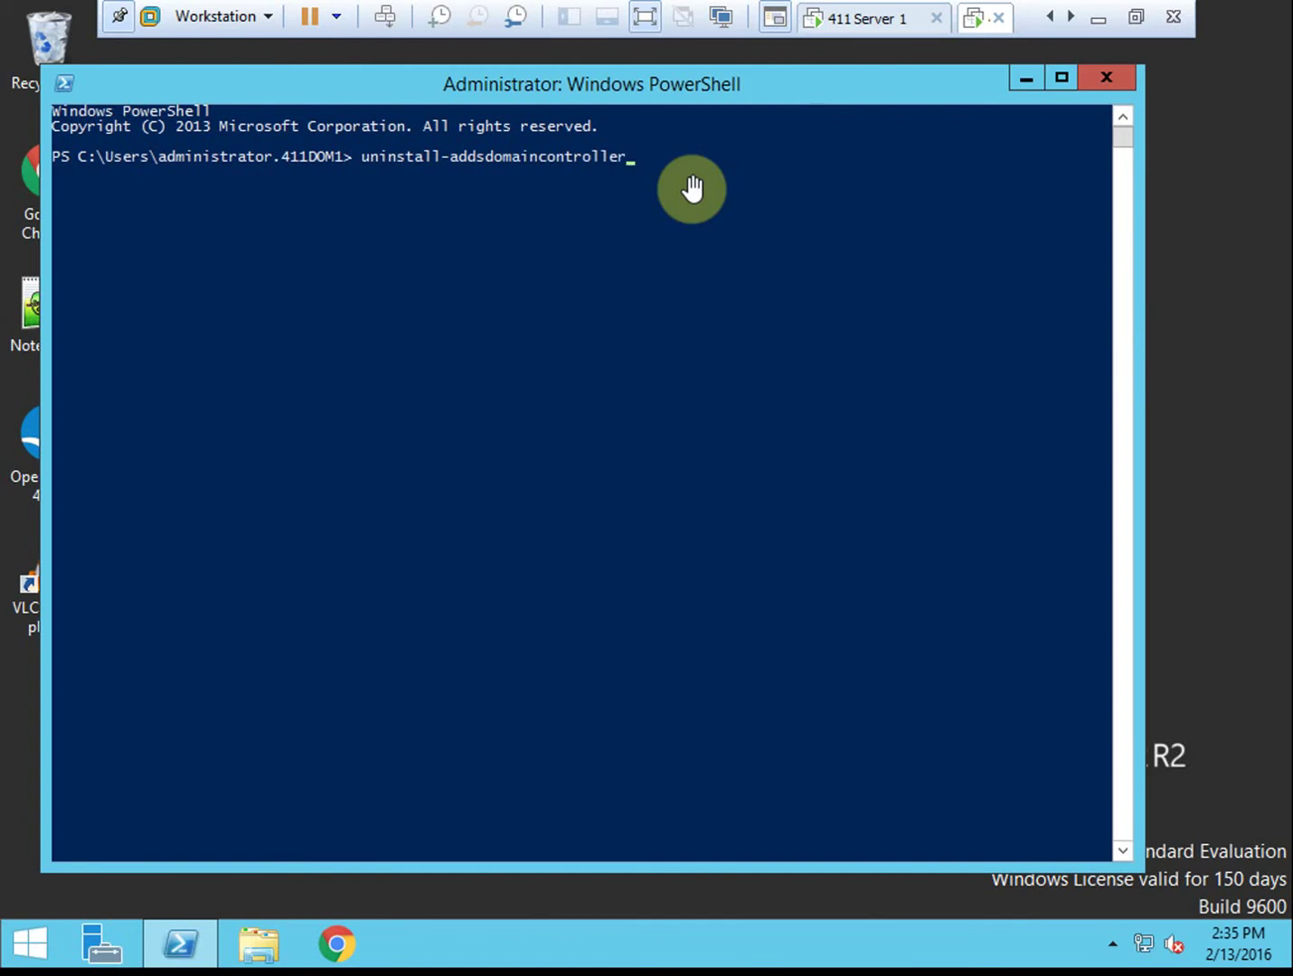
key(Return)
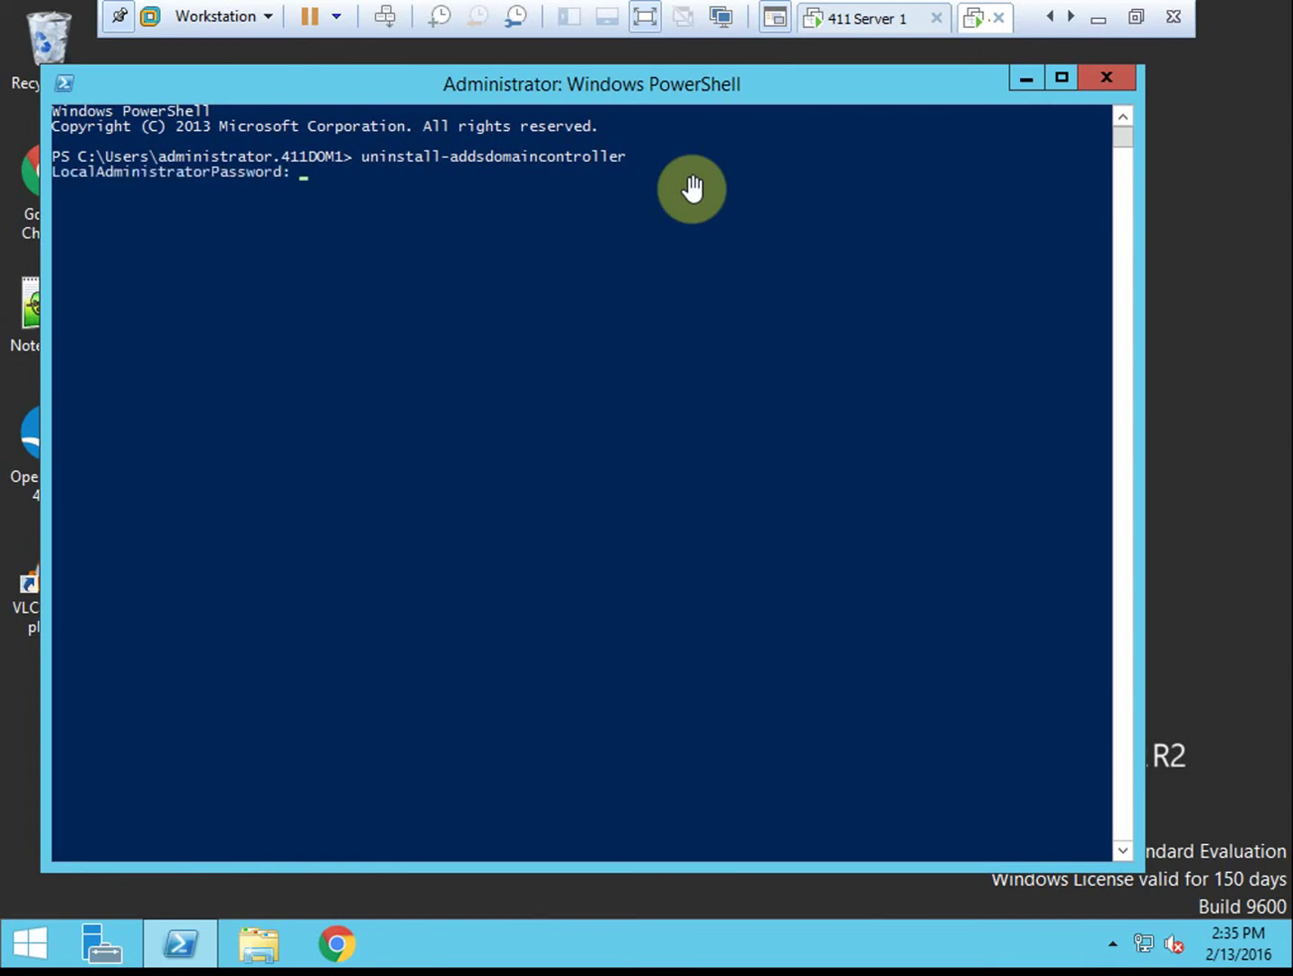
Enter and confirm a new local administrator password, accept the demotion, and dismiss the sign-out notice
text(**********)
key(Return)
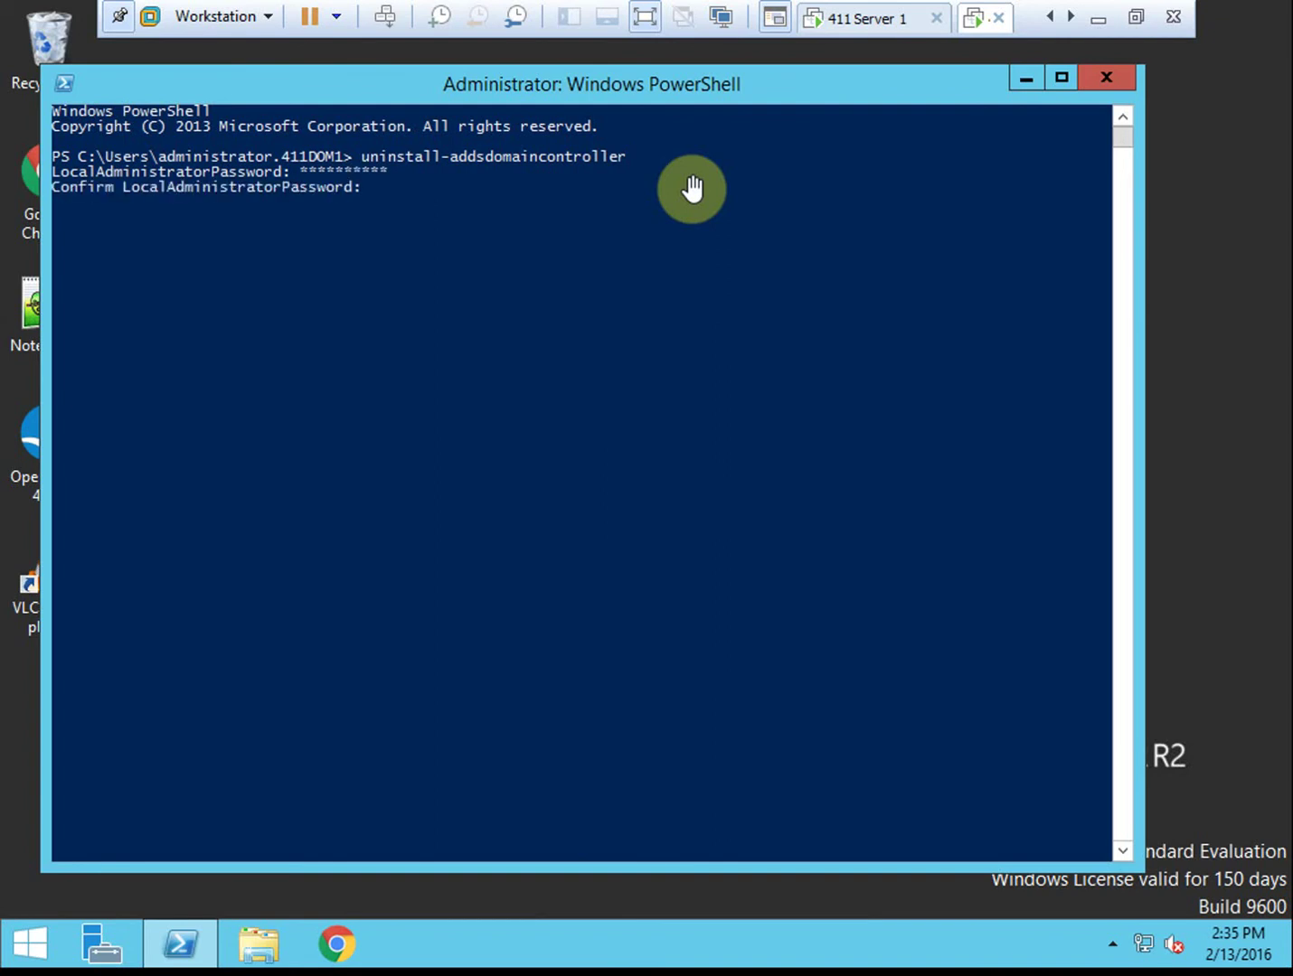
text(*********)
key(Return)
key(Return)
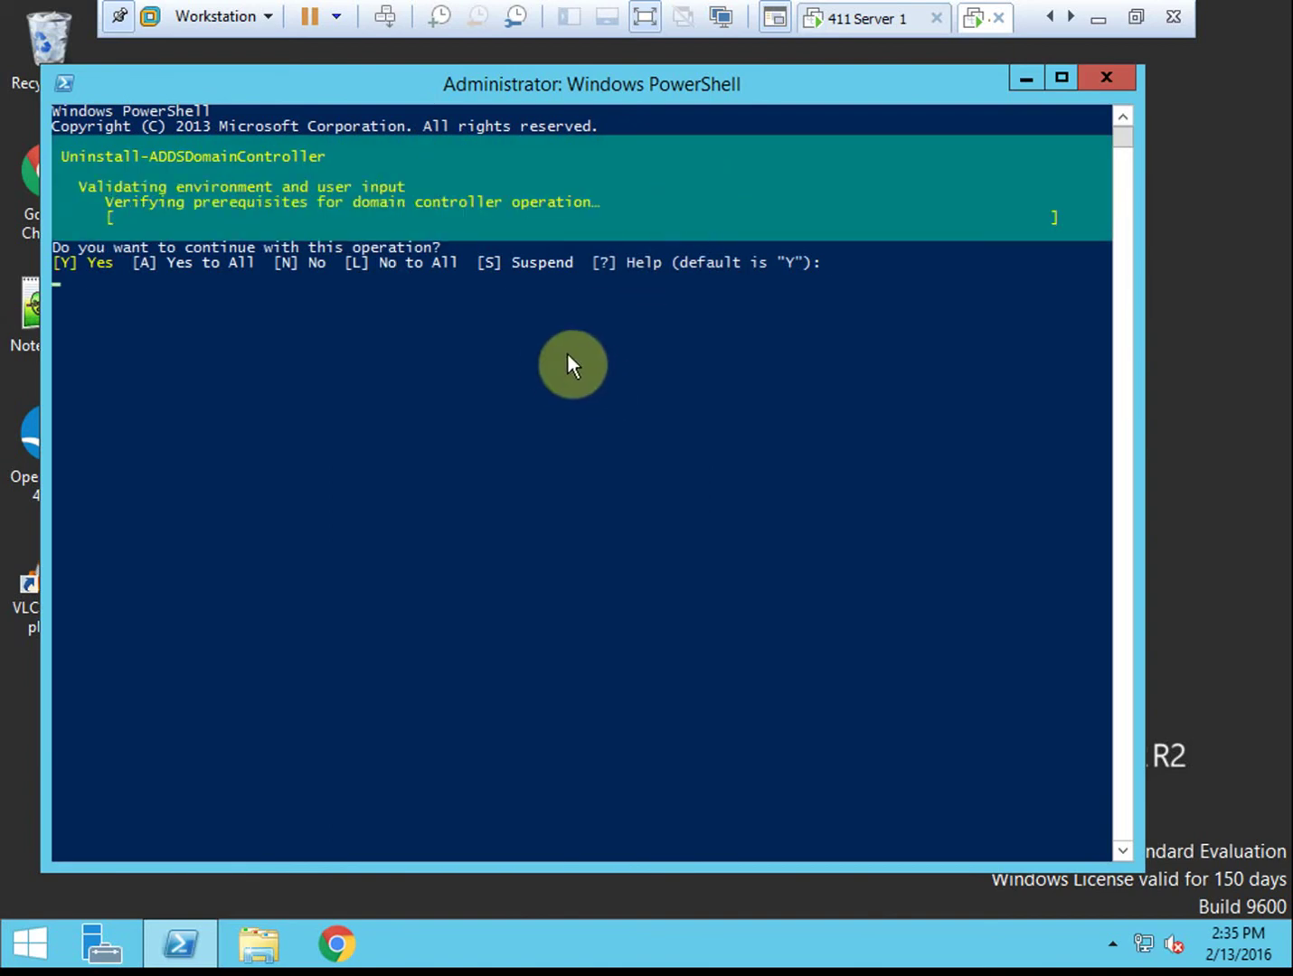
key(Return)
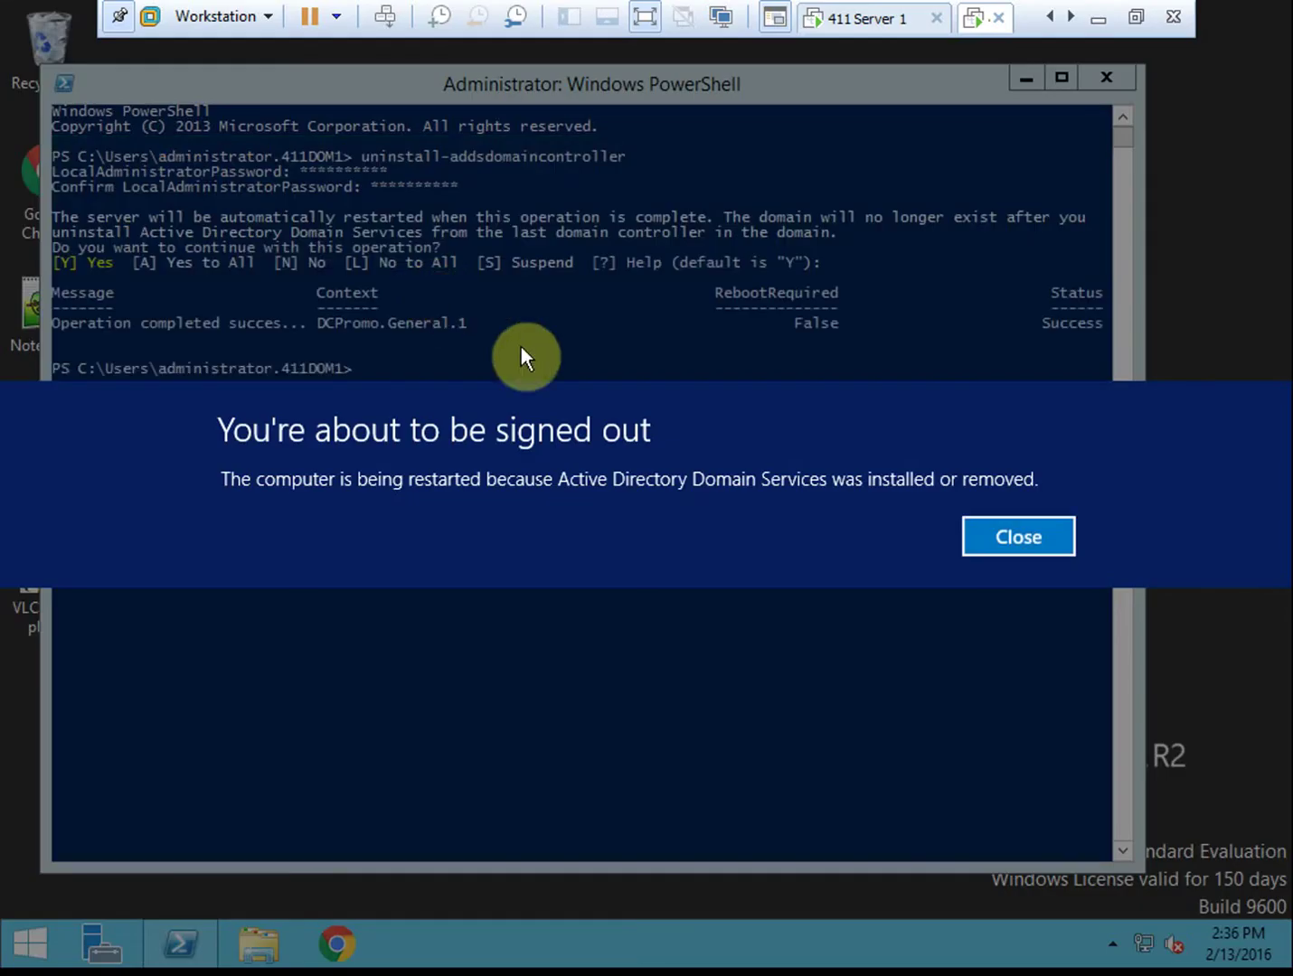
click(1049, 536)
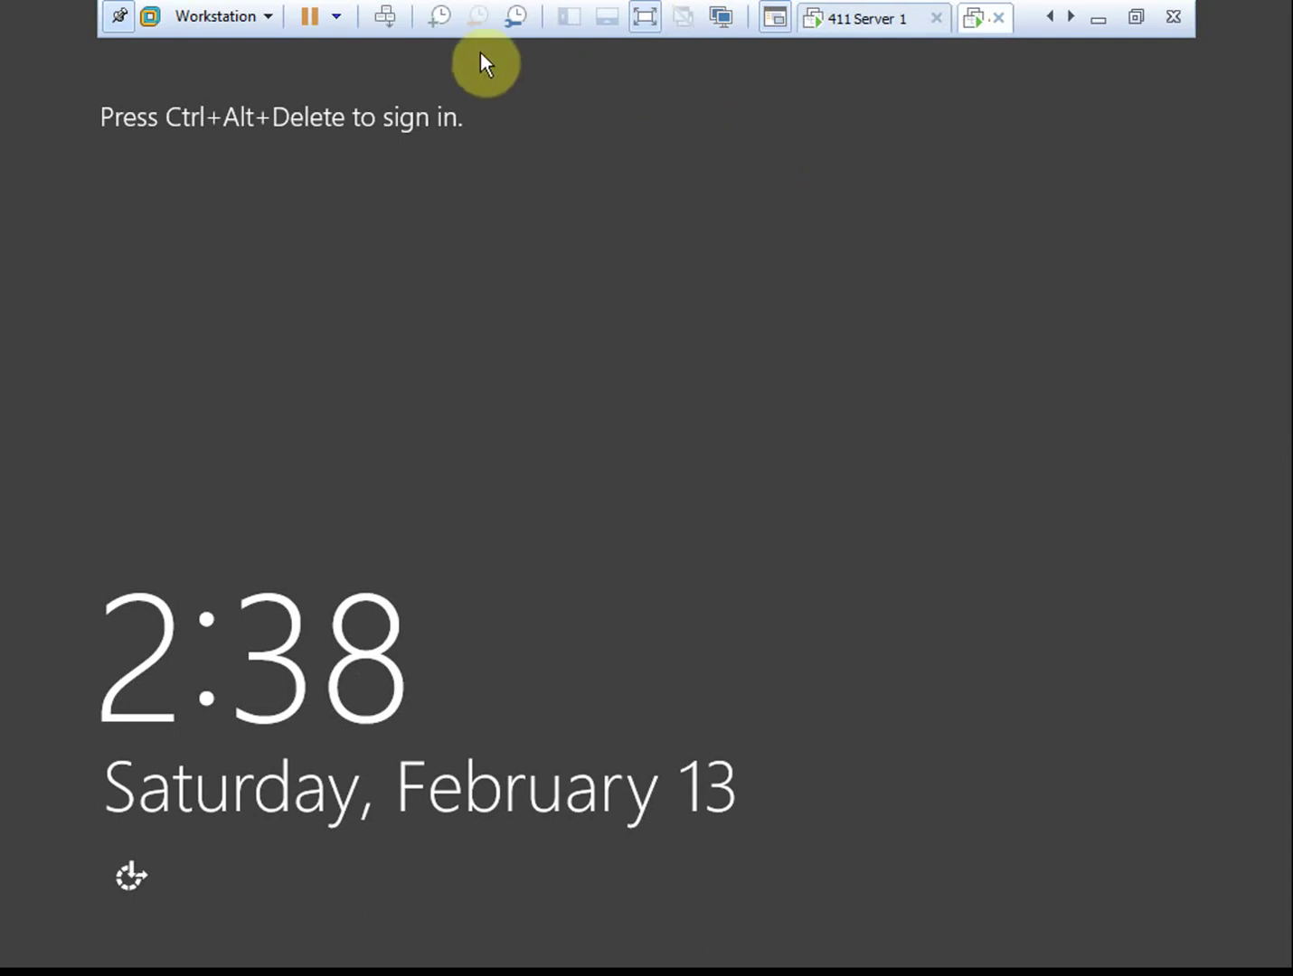
Sign in as administrator with the account password after the demotion restart
click(384, 16)
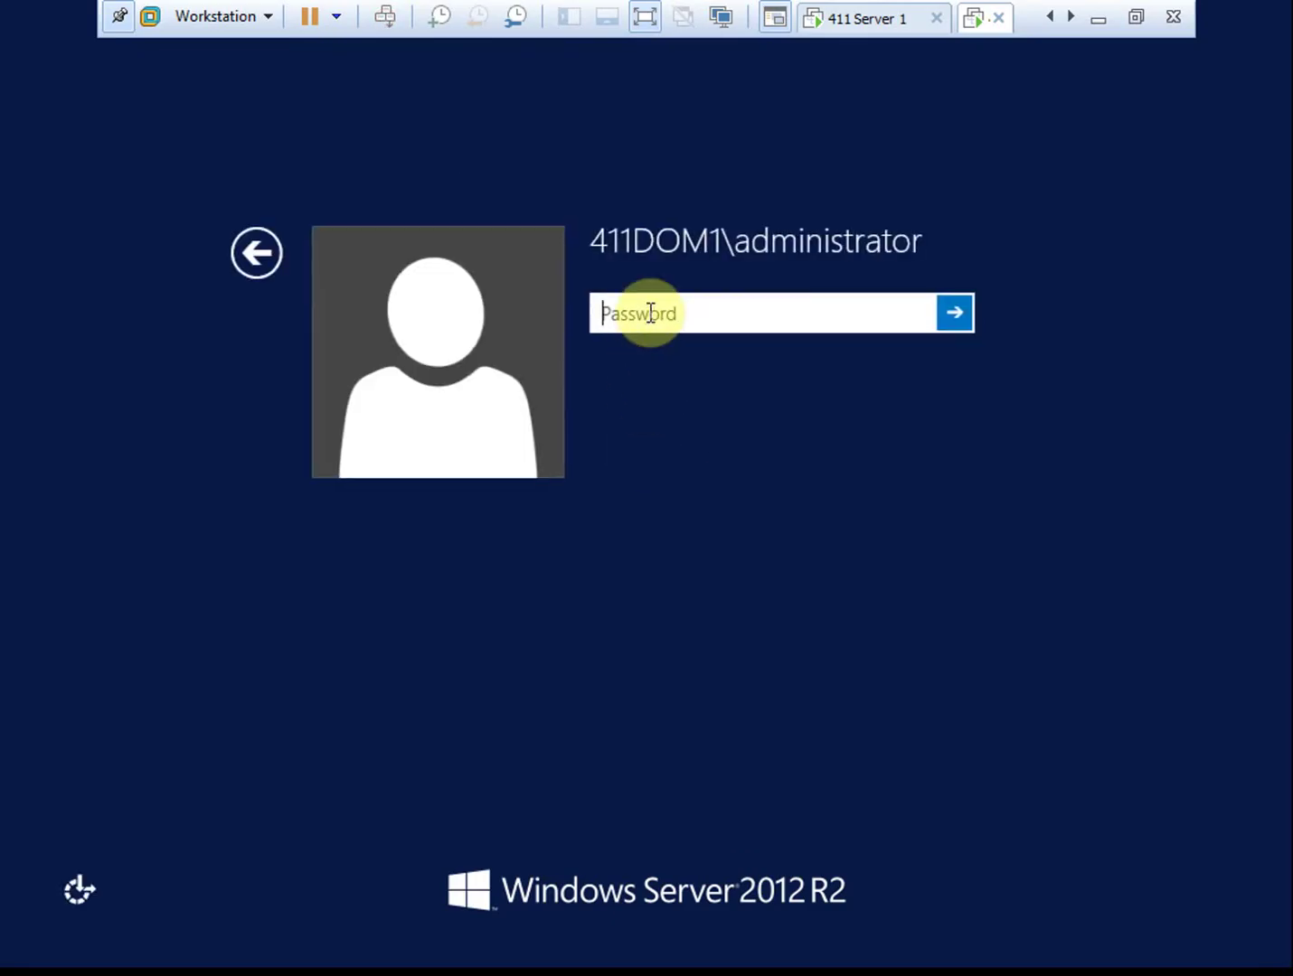
click(650, 312)
text(Pa$$w0rd)
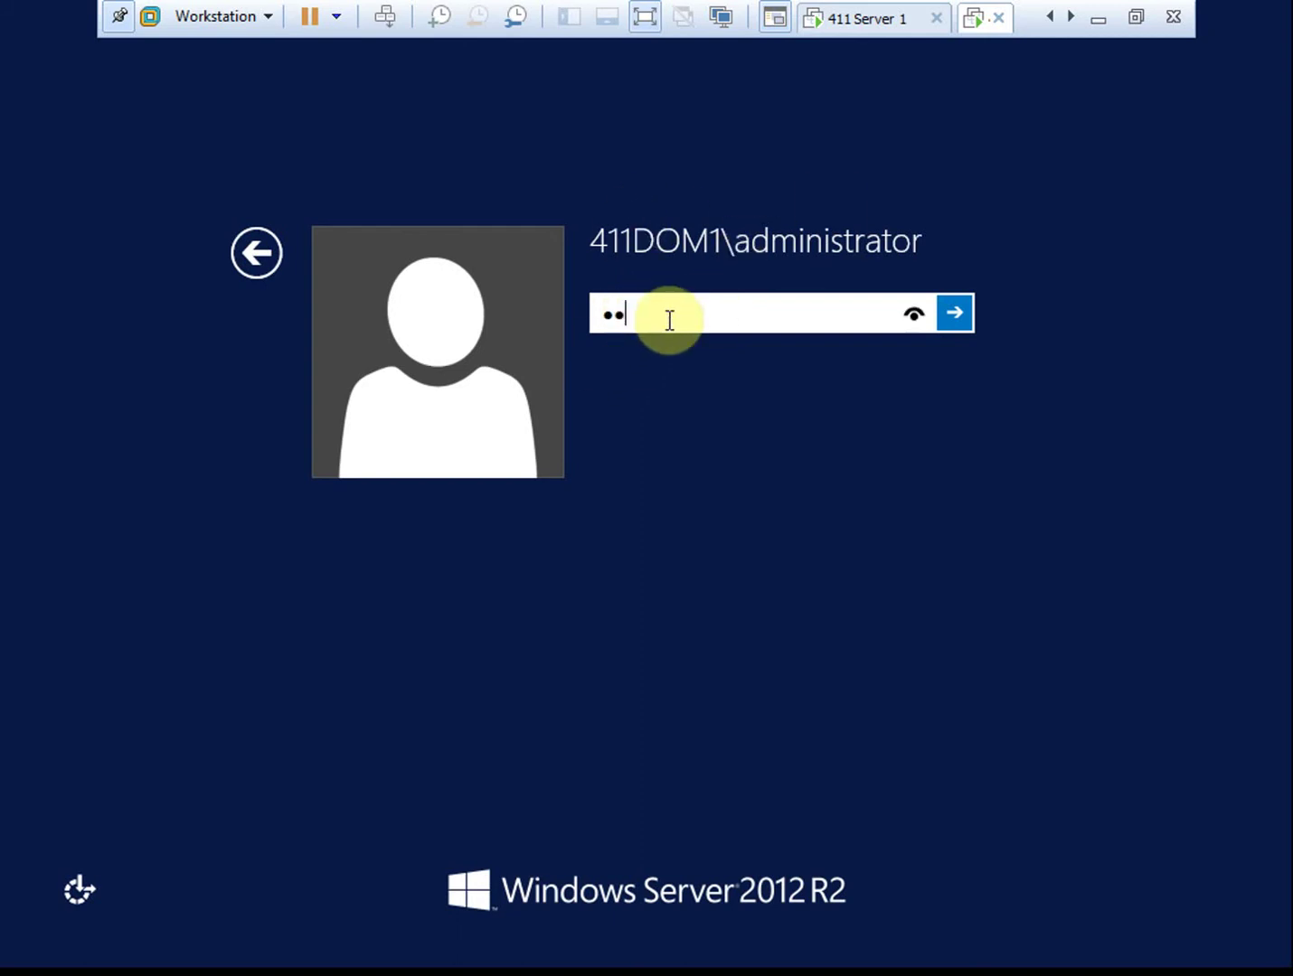
key(Return)
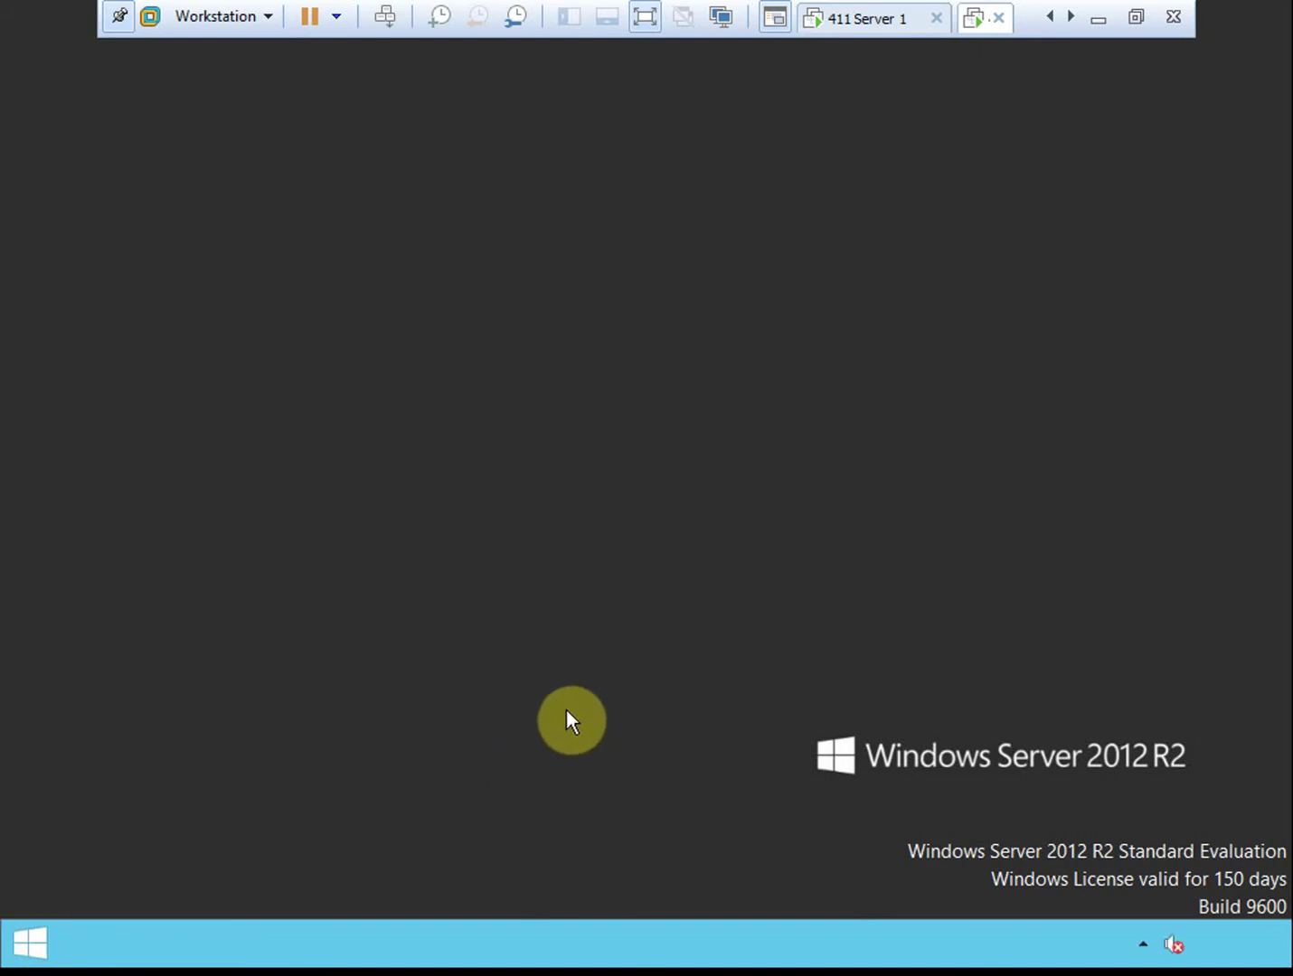
click(43, 941)
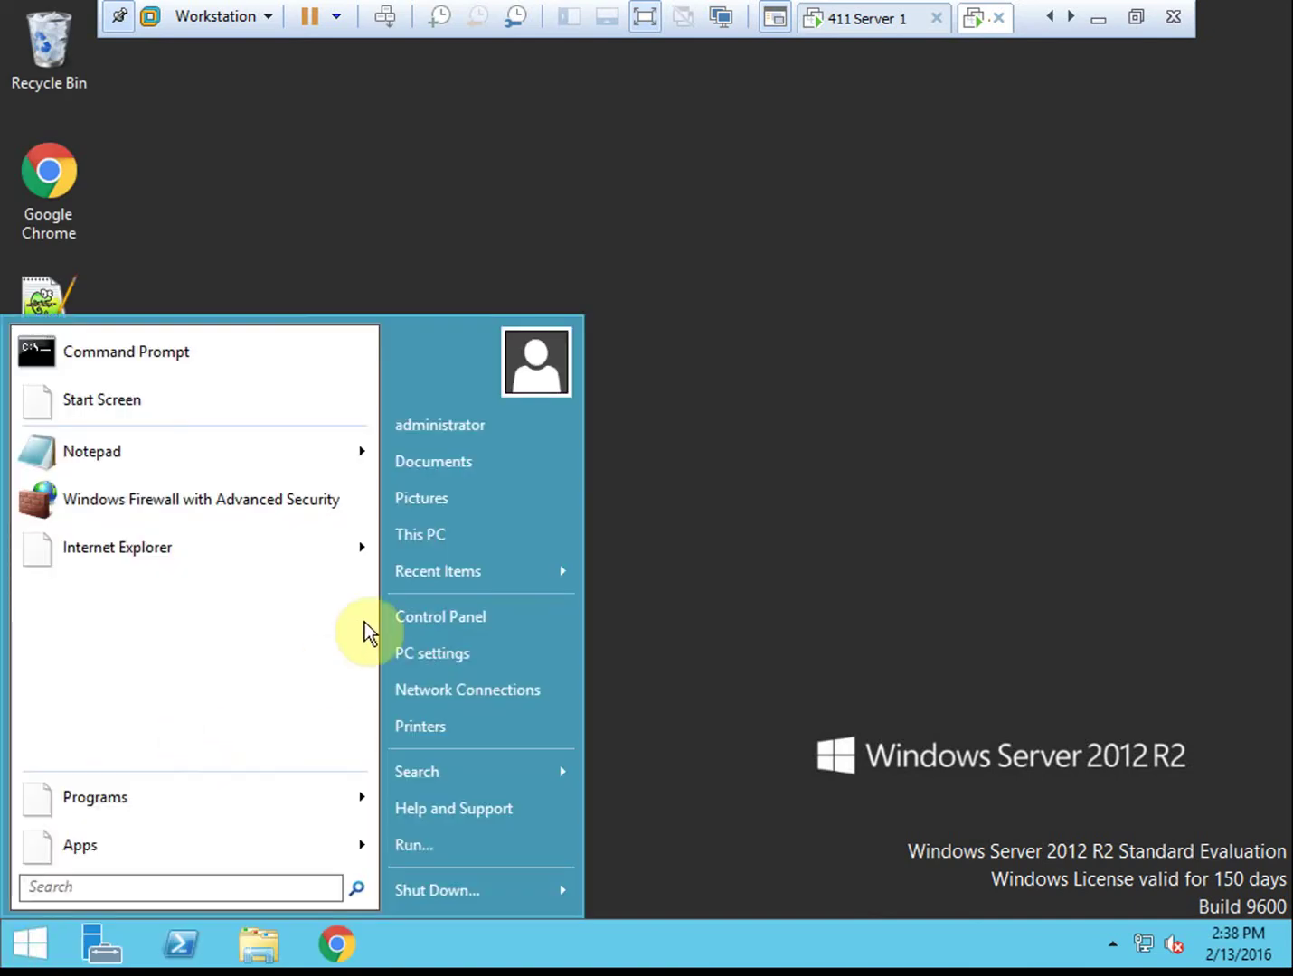
right_click(427, 535)
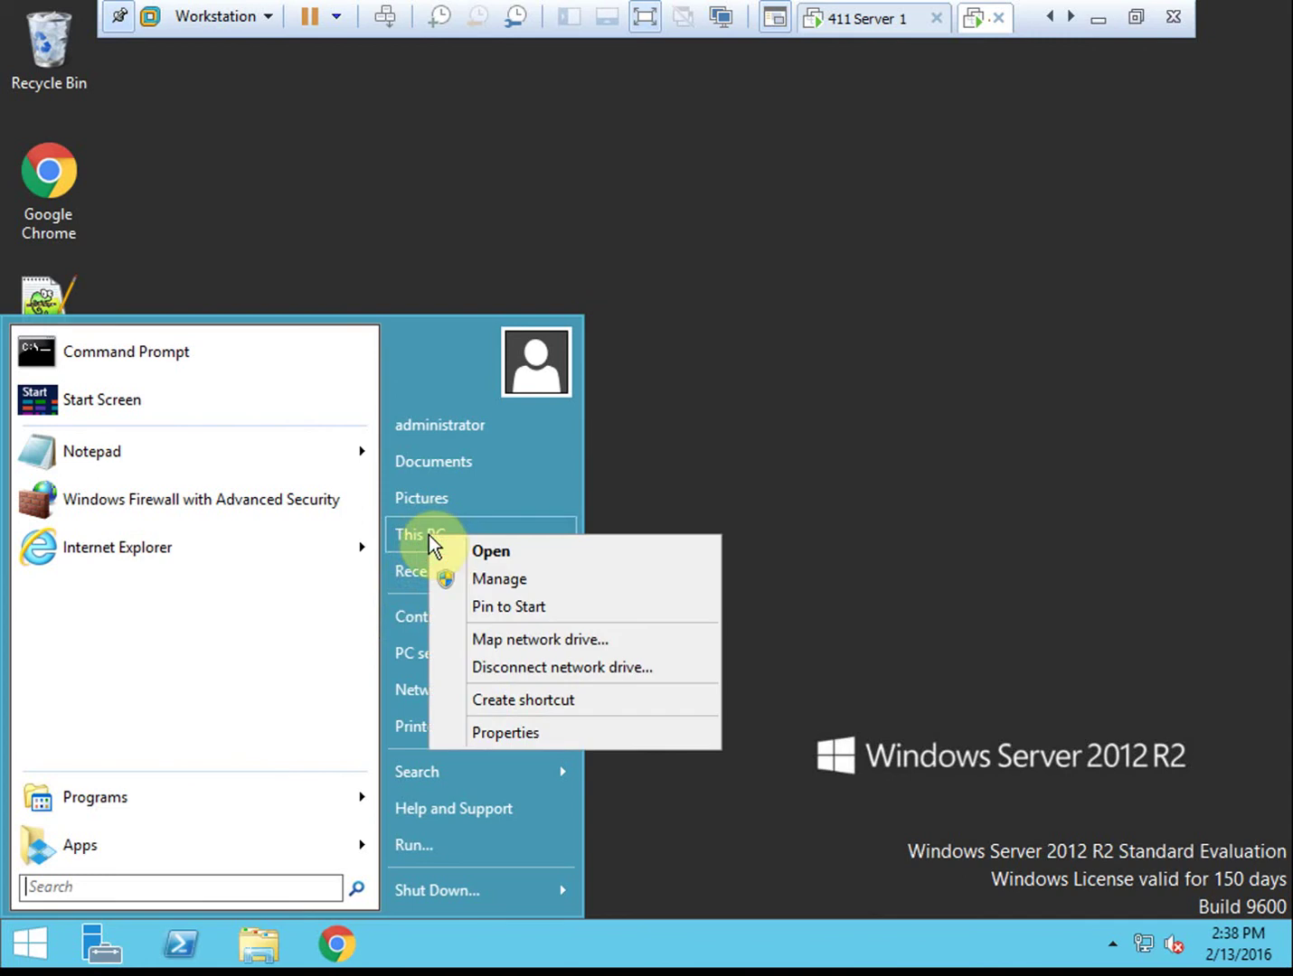
click(536, 730)
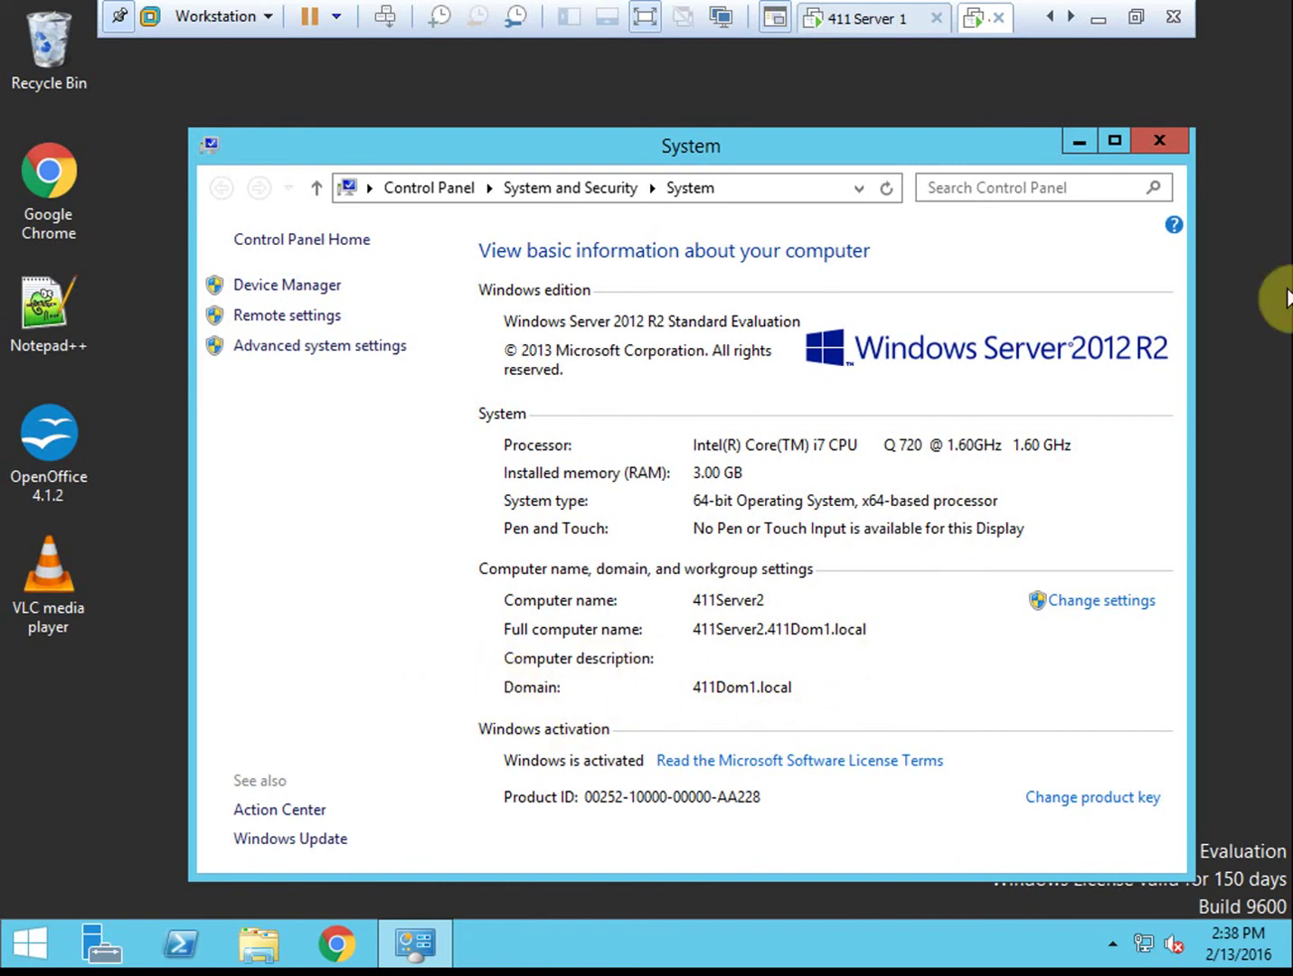
click(1164, 141)
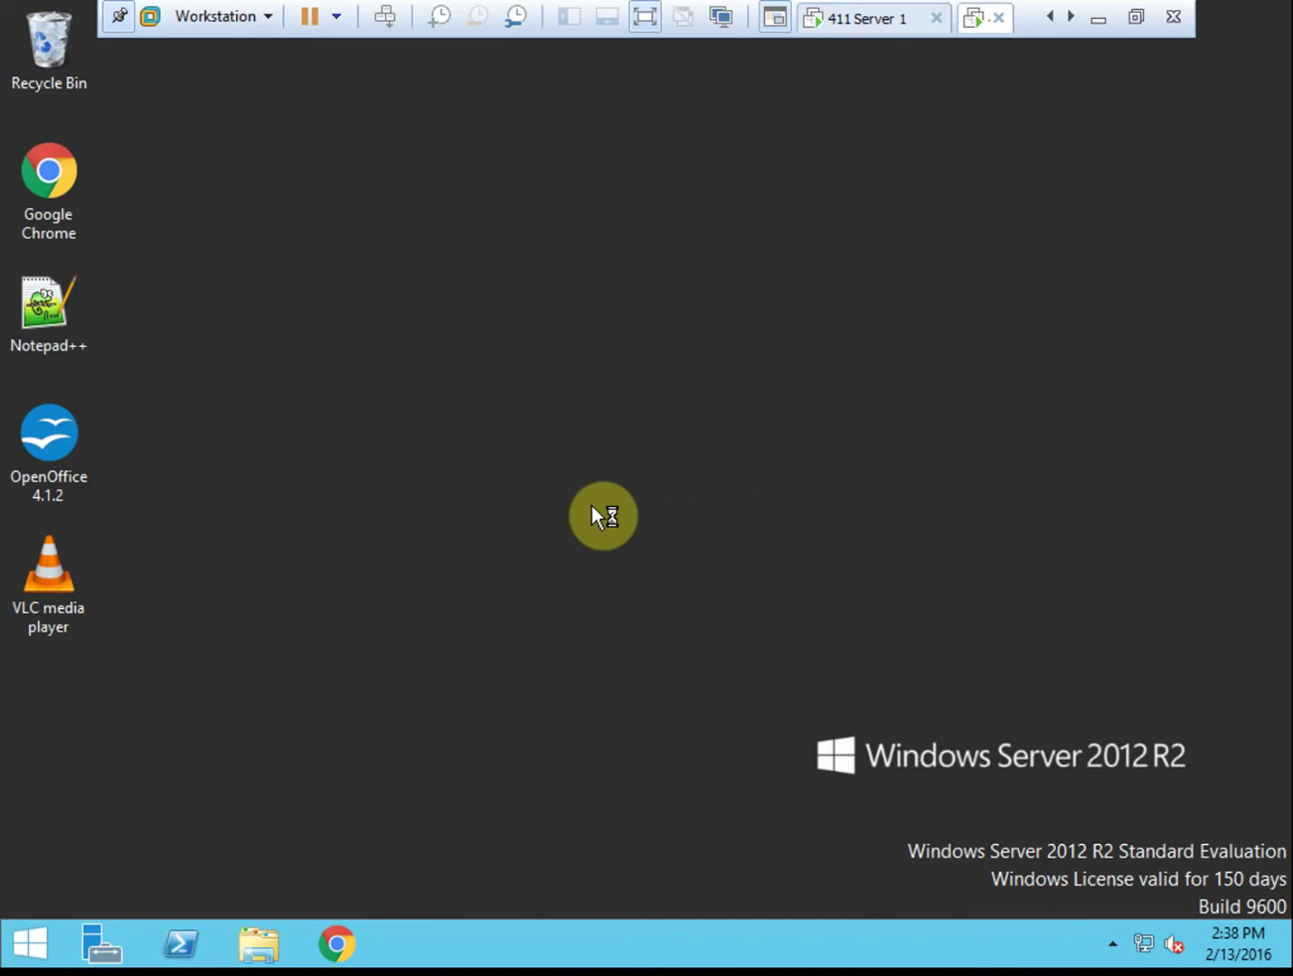
Open Ethernet0's IPv4 settings from Network and Sharing Center
right_click(1151, 948)
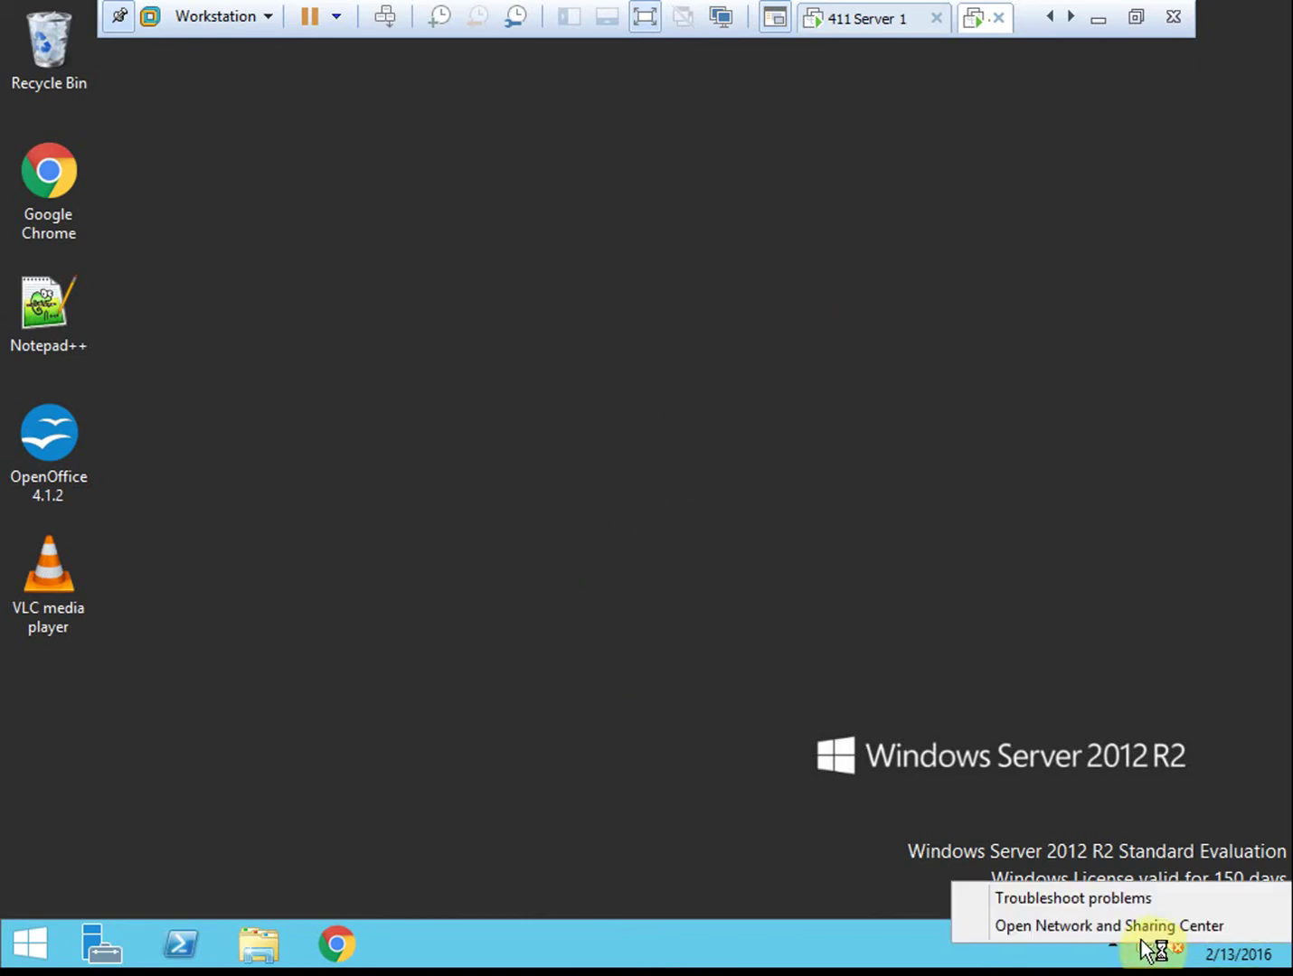
click(1141, 926)
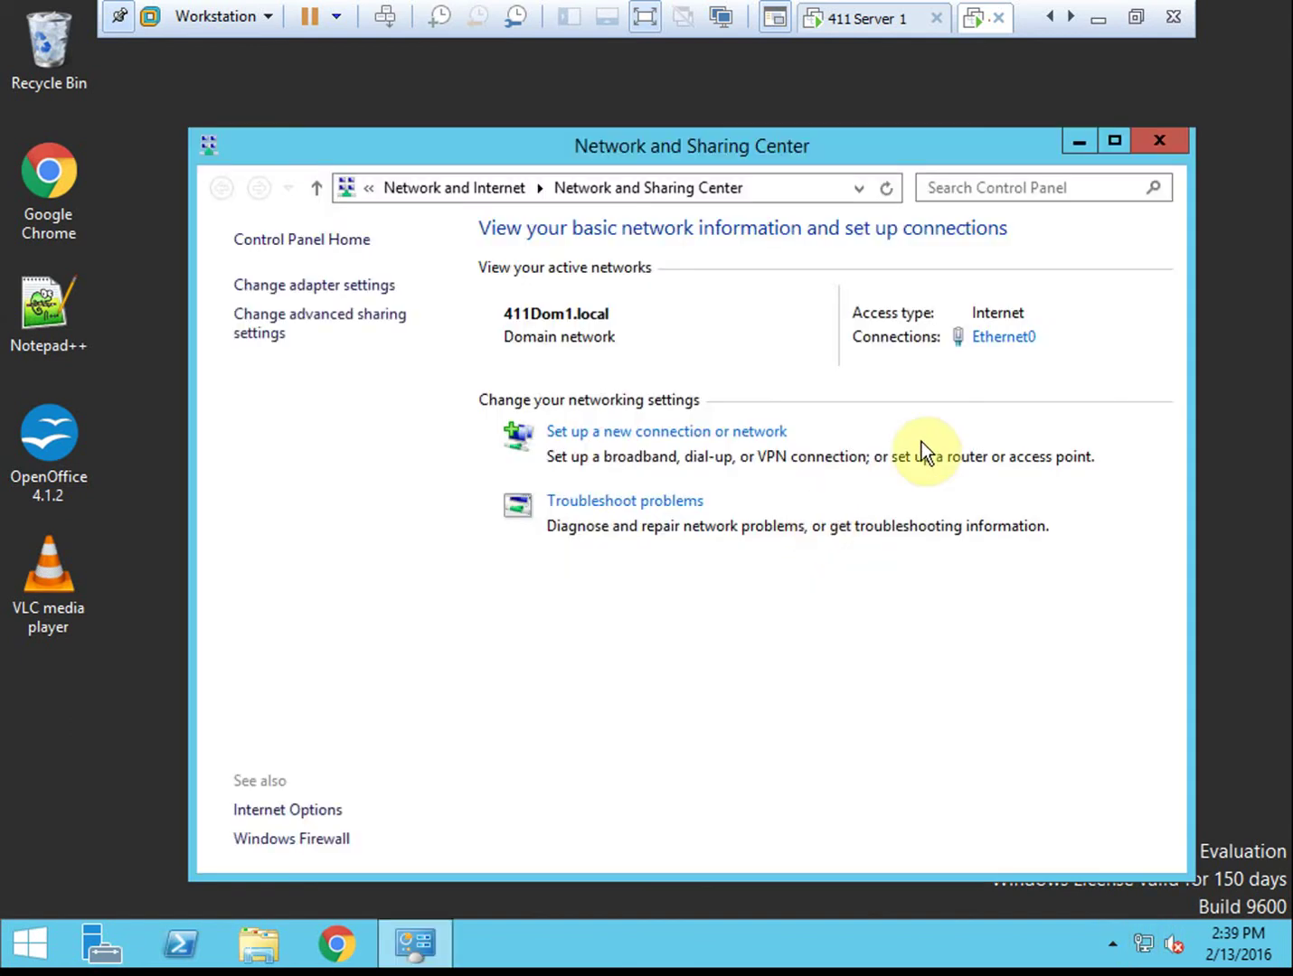
click(998, 340)
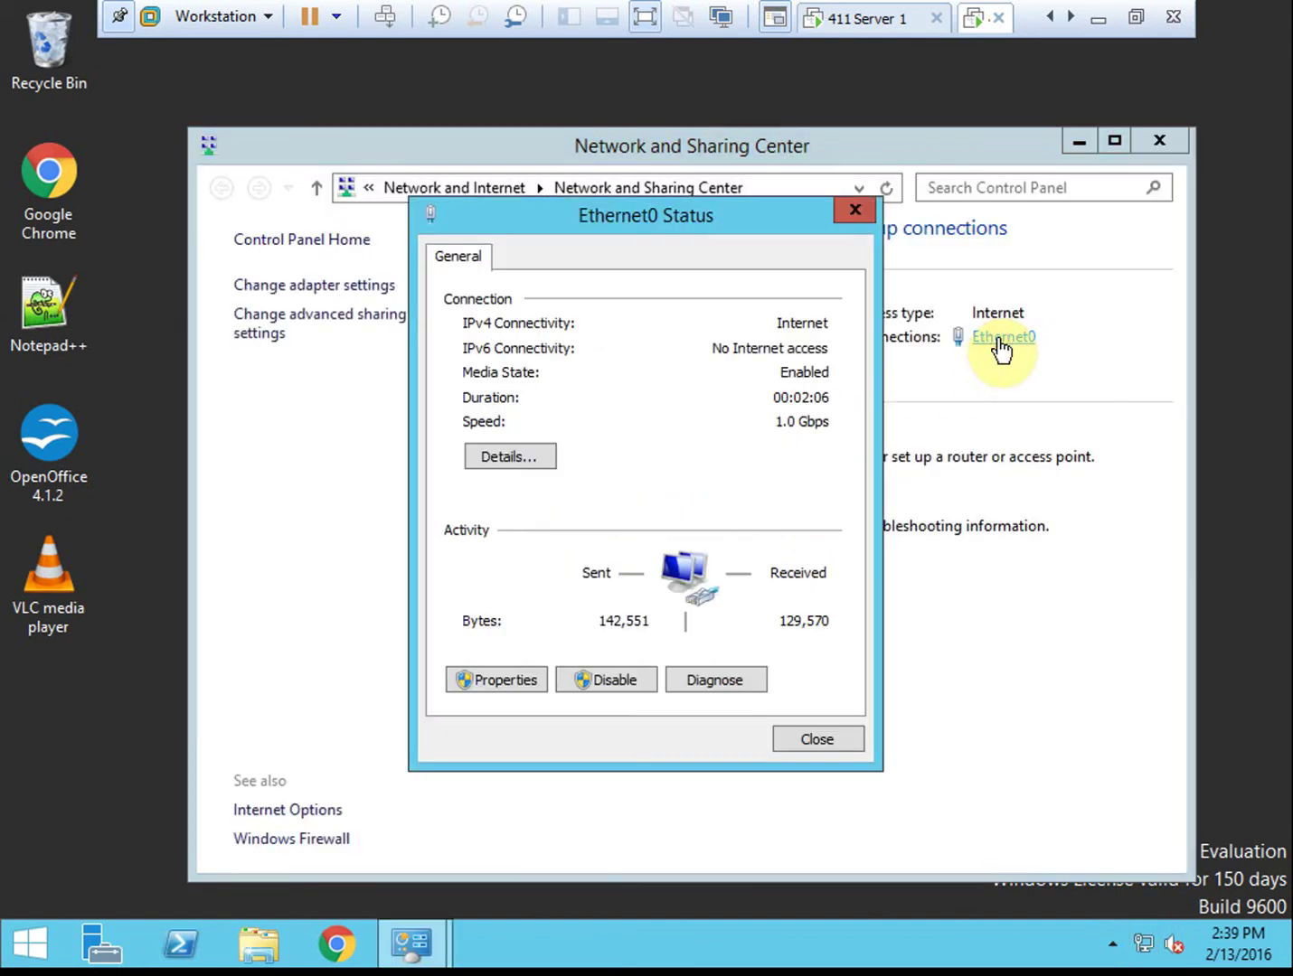
click(521, 674)
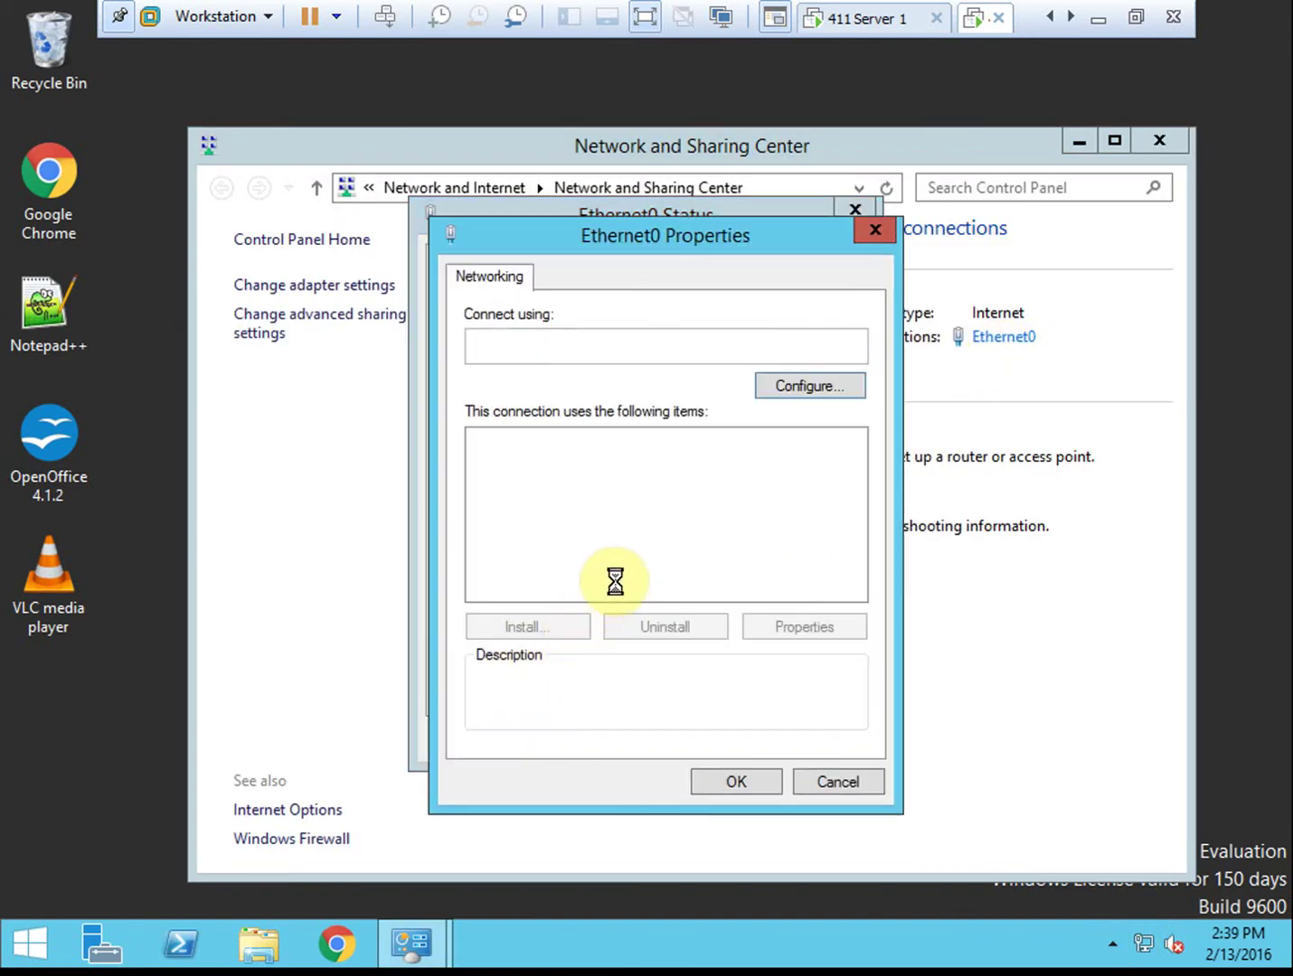
click(683, 590)
double_click(684, 590)
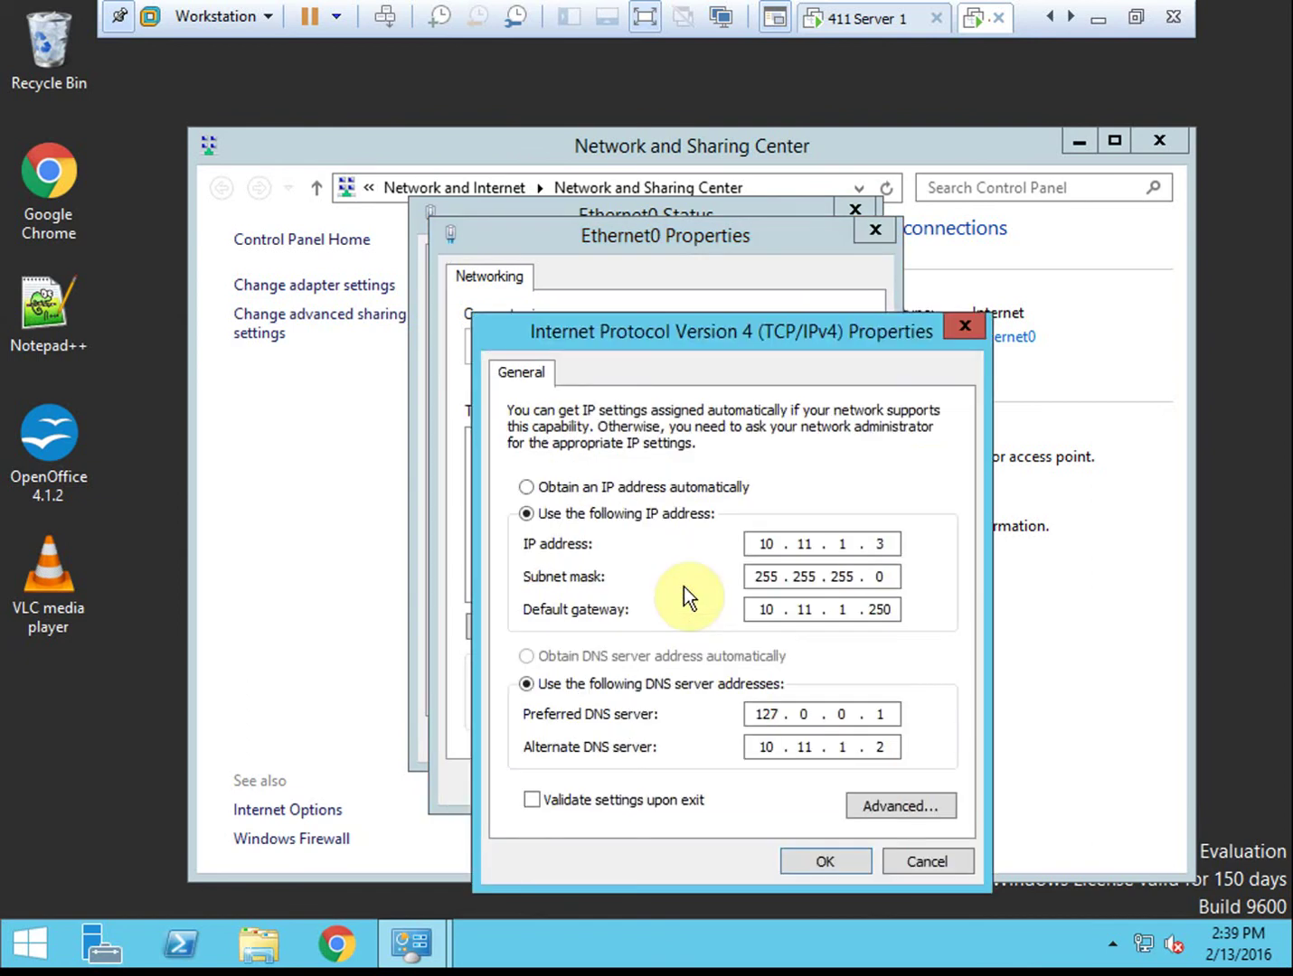
drag(711, 335, 660, 245)
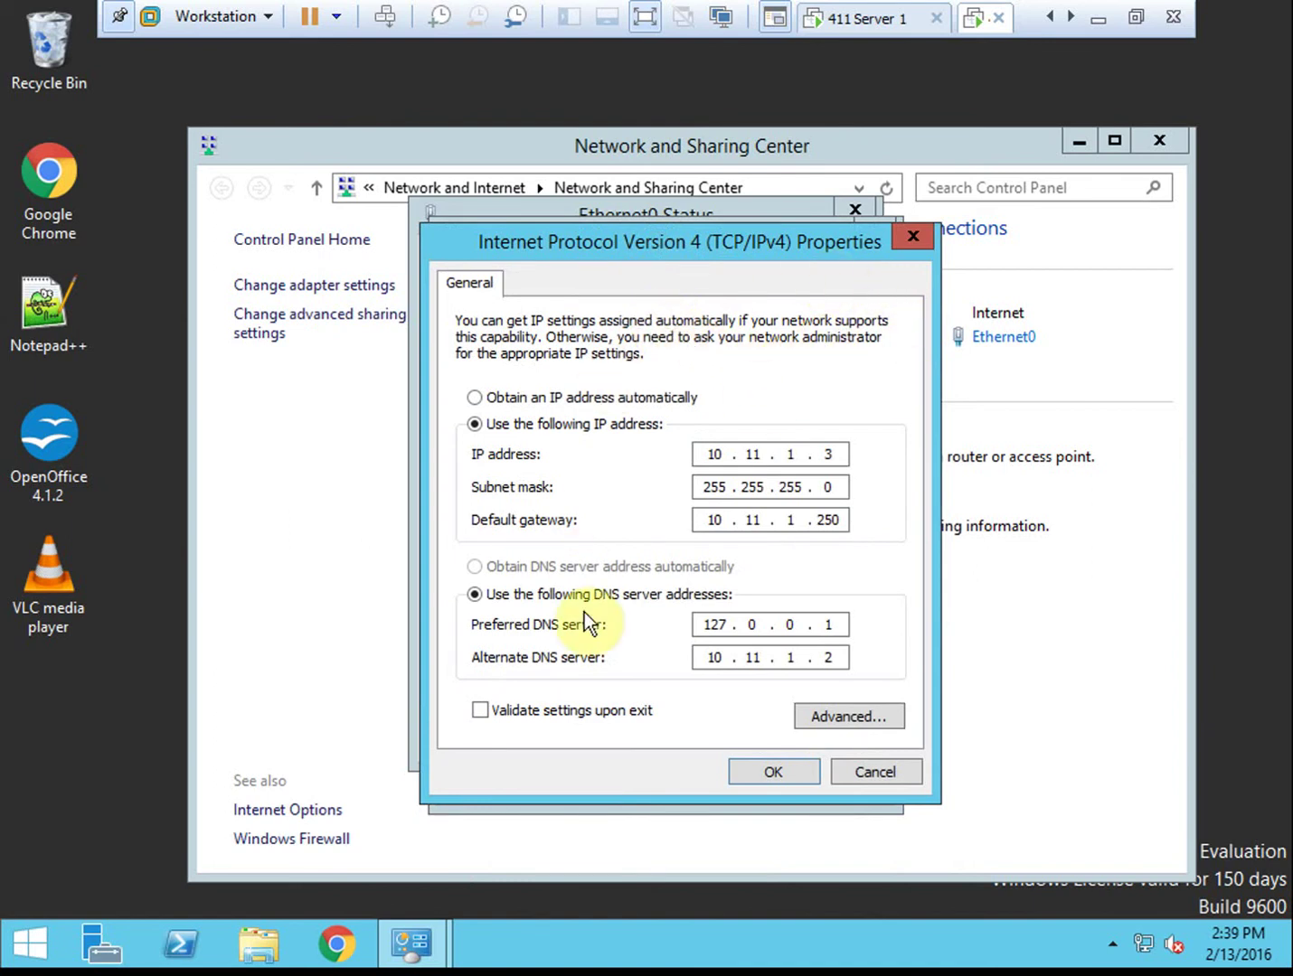
Set the IPv4 preferred DNS to 10.11.1.2, clear the alternate DNS, and save
click(830, 625)
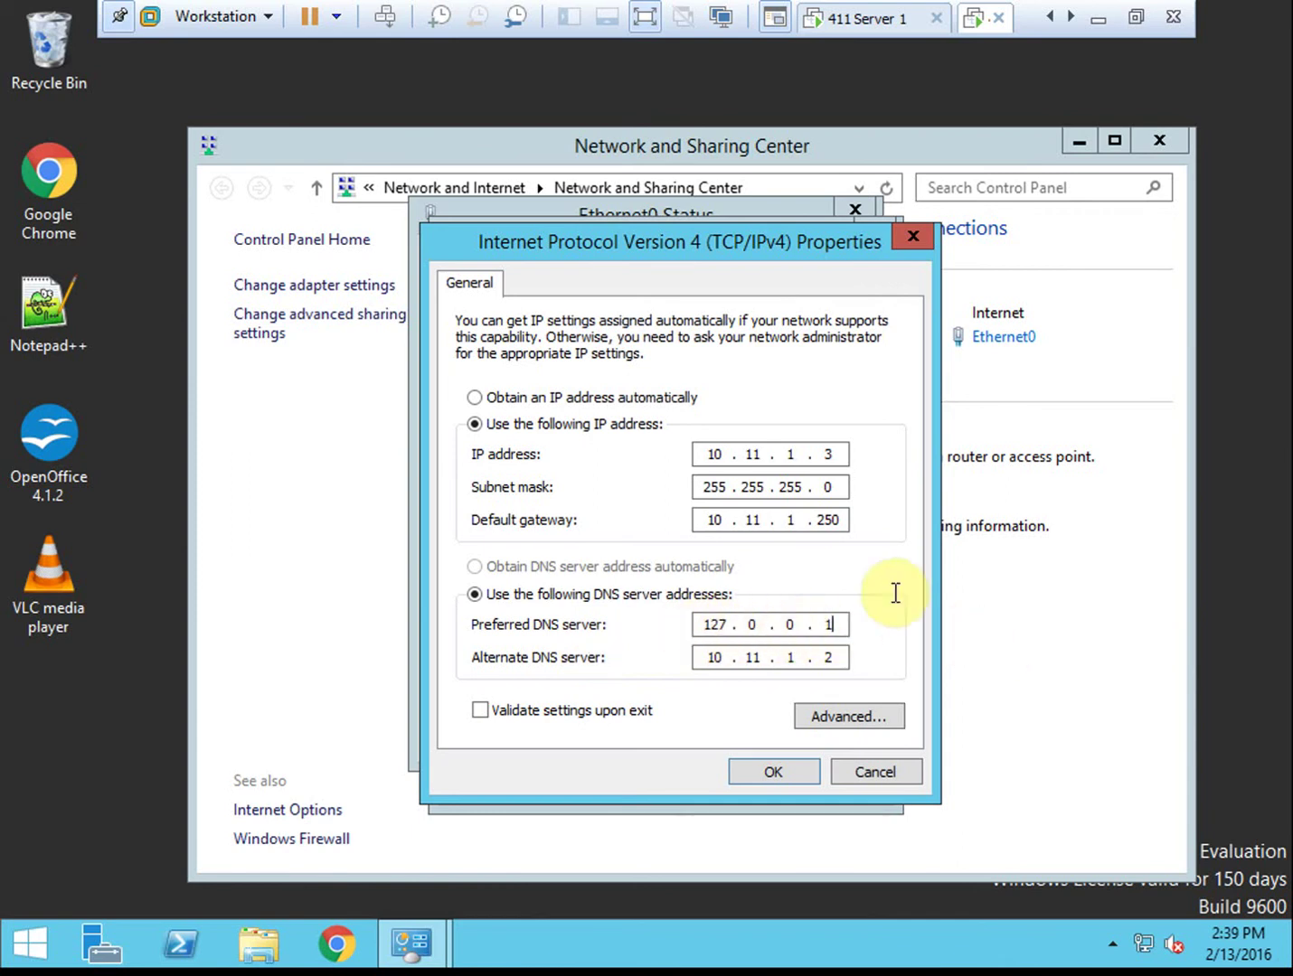
key(BackSpace)
key(BackSpace)
key(BackSpace)
key(BackSpace)
key(BackSpace)
key(BackSpace)
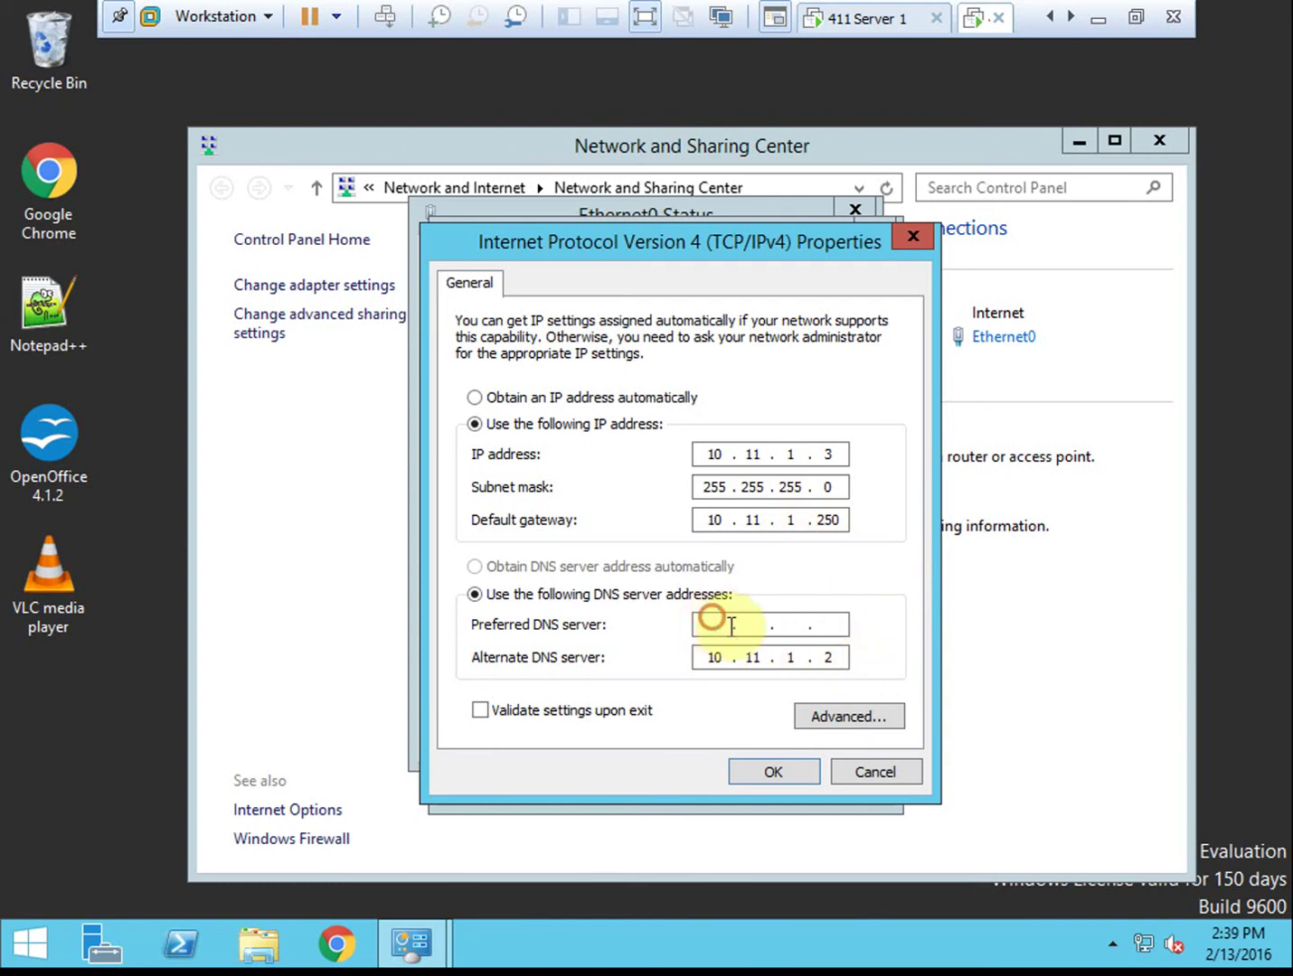
text(10.11.1.2)
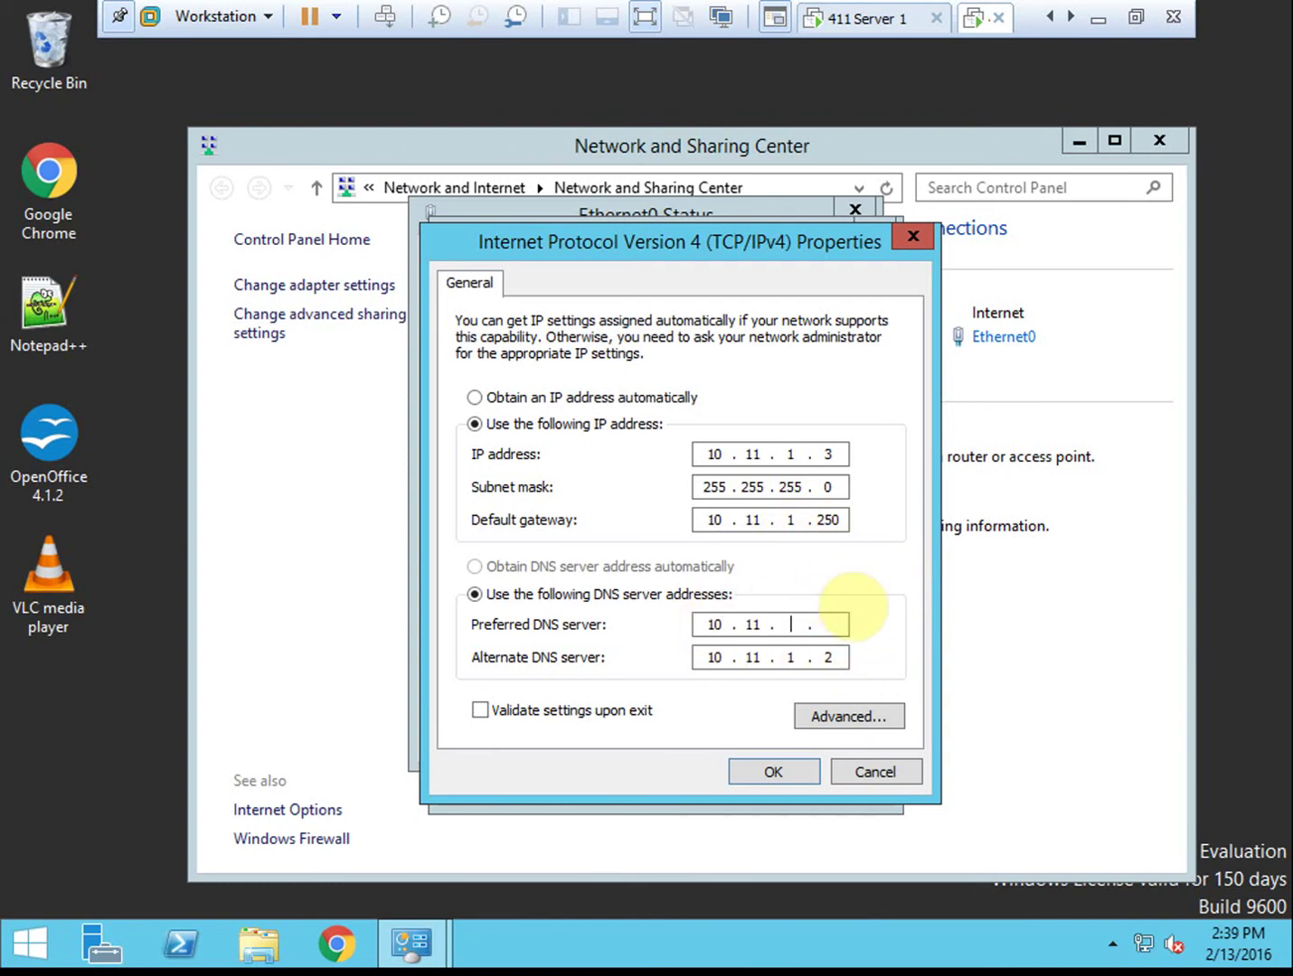
key(BackSpace)
text(.2)
click(838, 661)
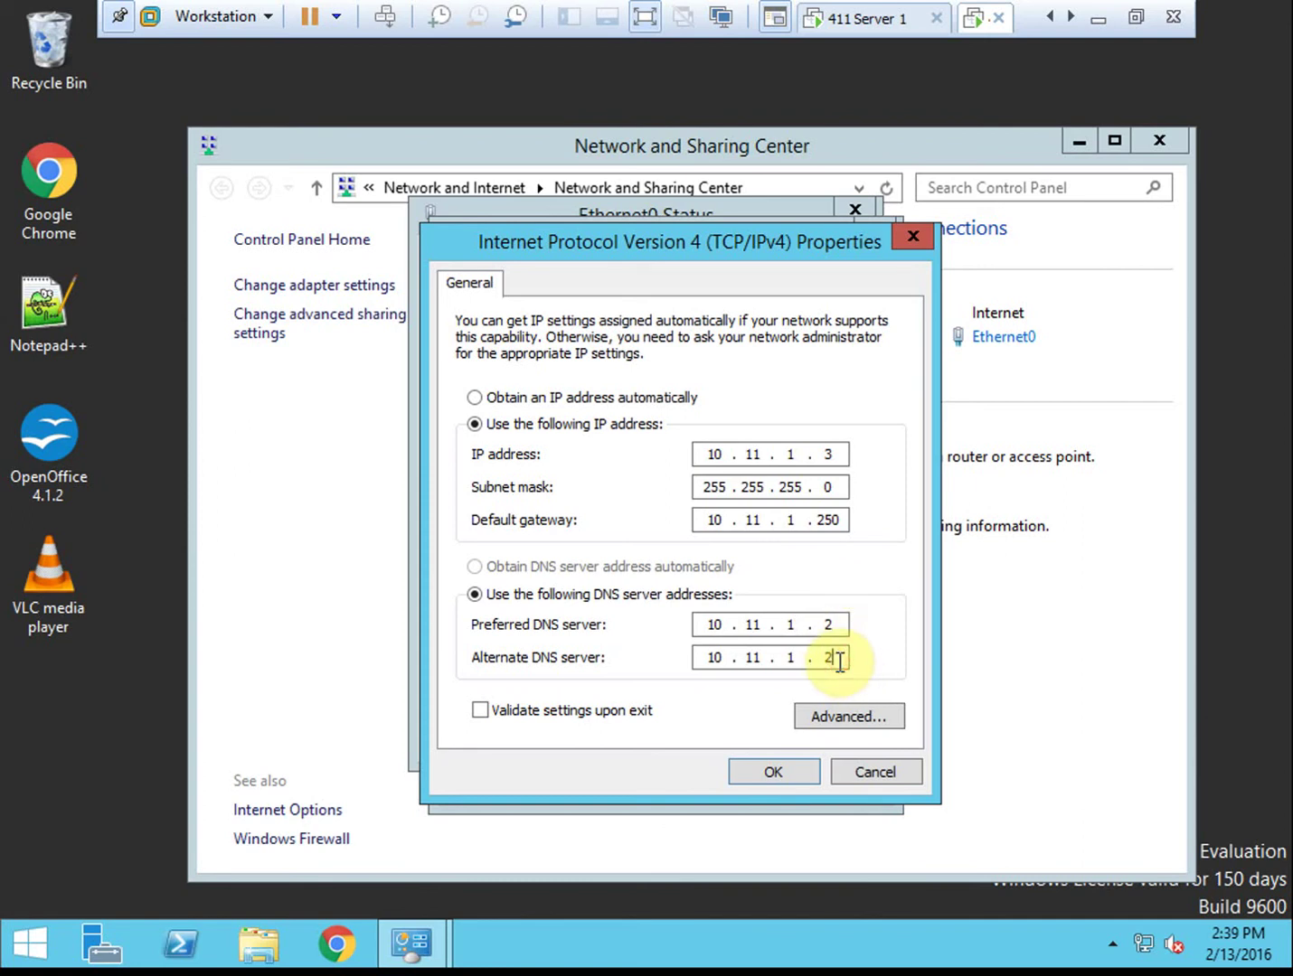
key(BackSpace)
key(BackSpace)
key(BackSpace)
key(BackSpace)
key(BackSpace)
key(BackSpace)
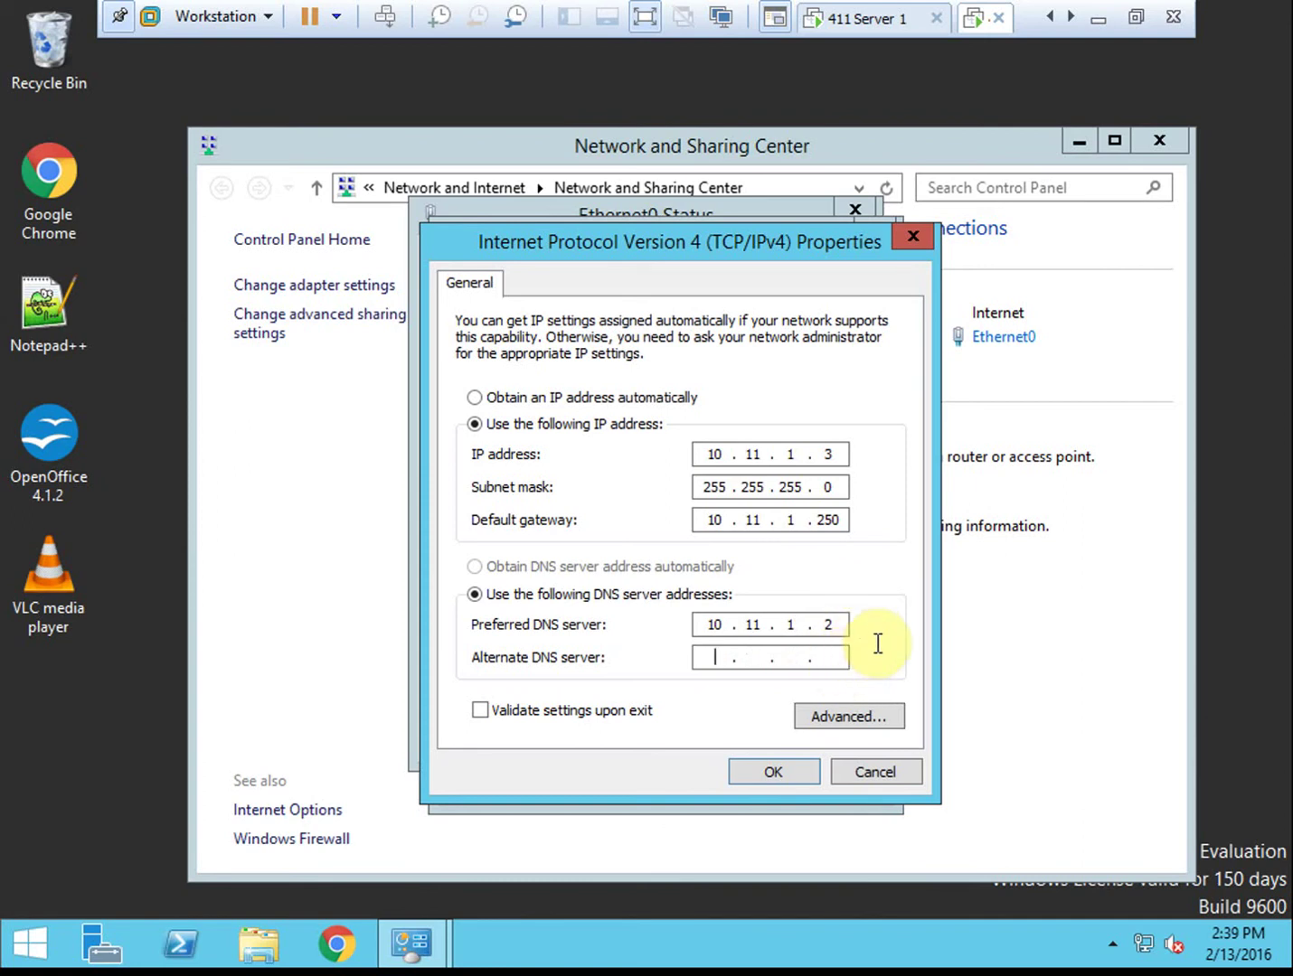
click(773, 776)
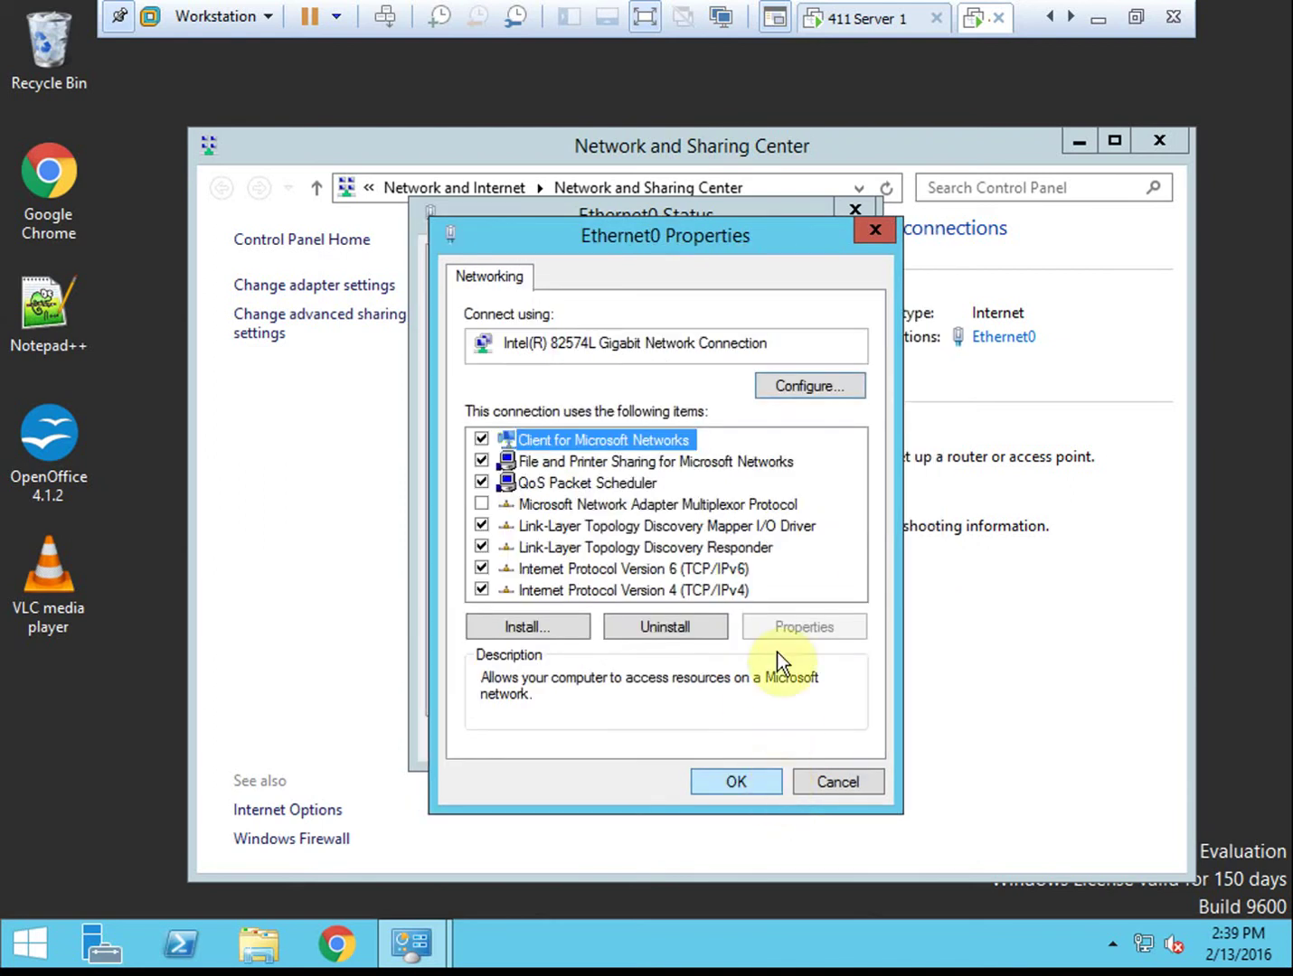
Remove the ::1 IPv6 DNS entry, obtain IPv6 DNS automatically, and close all network windows
double_click(694, 571)
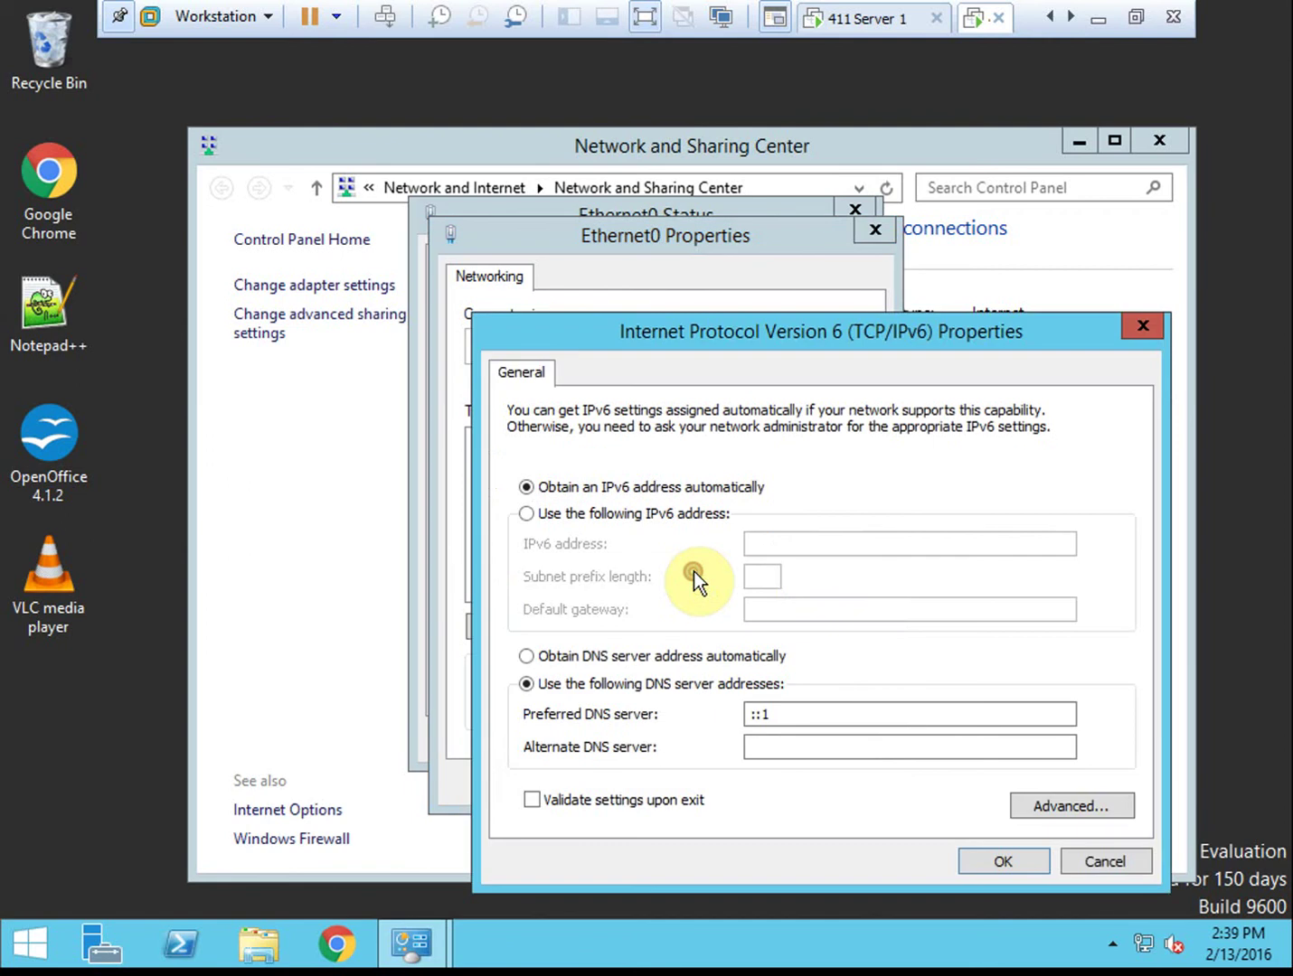
click(805, 712)
drag(780, 712, 756, 744)
key(BackSpace)
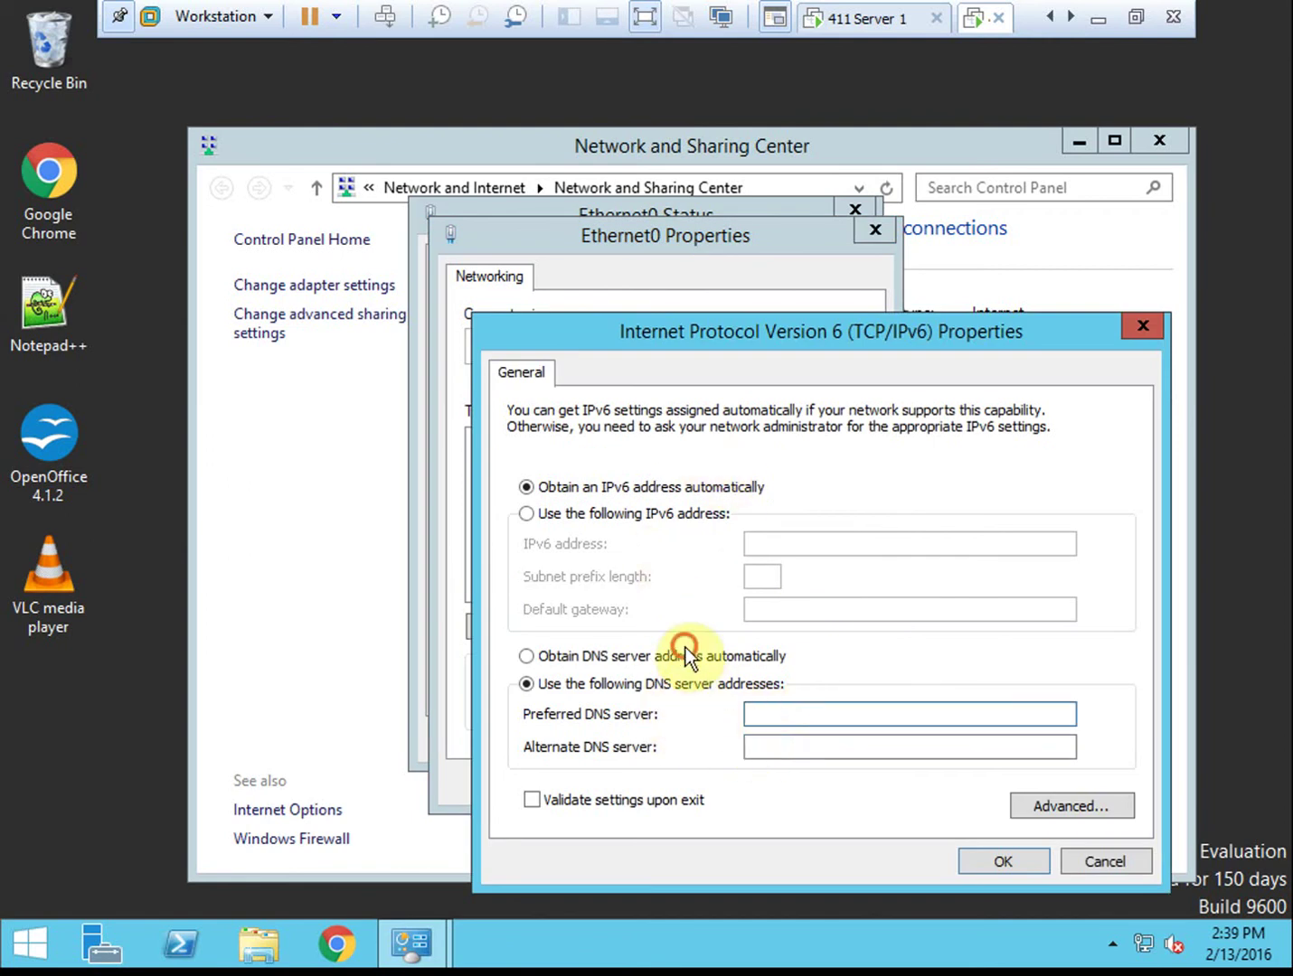
click(684, 650)
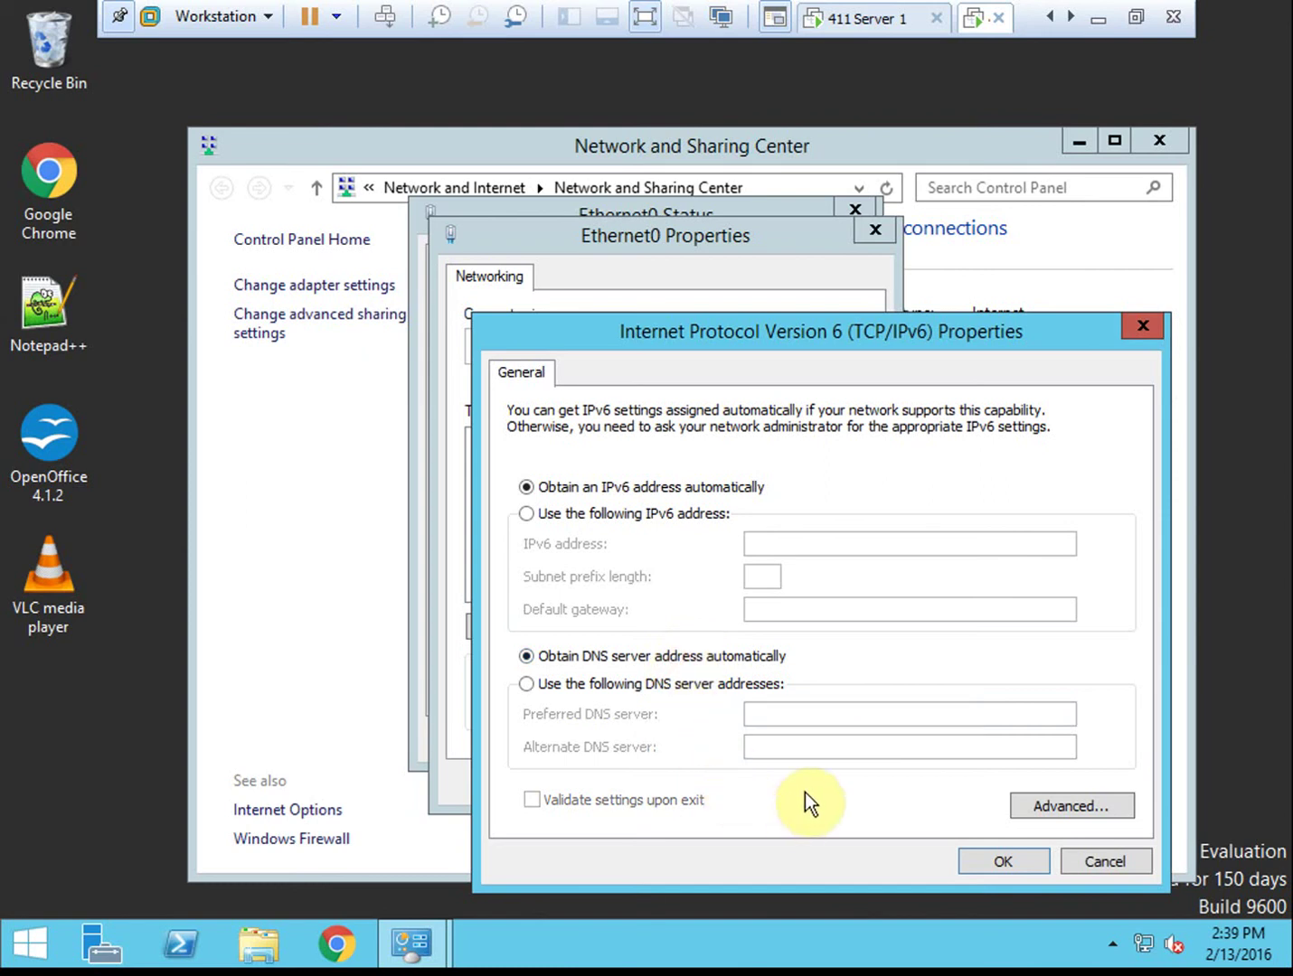
click(989, 859)
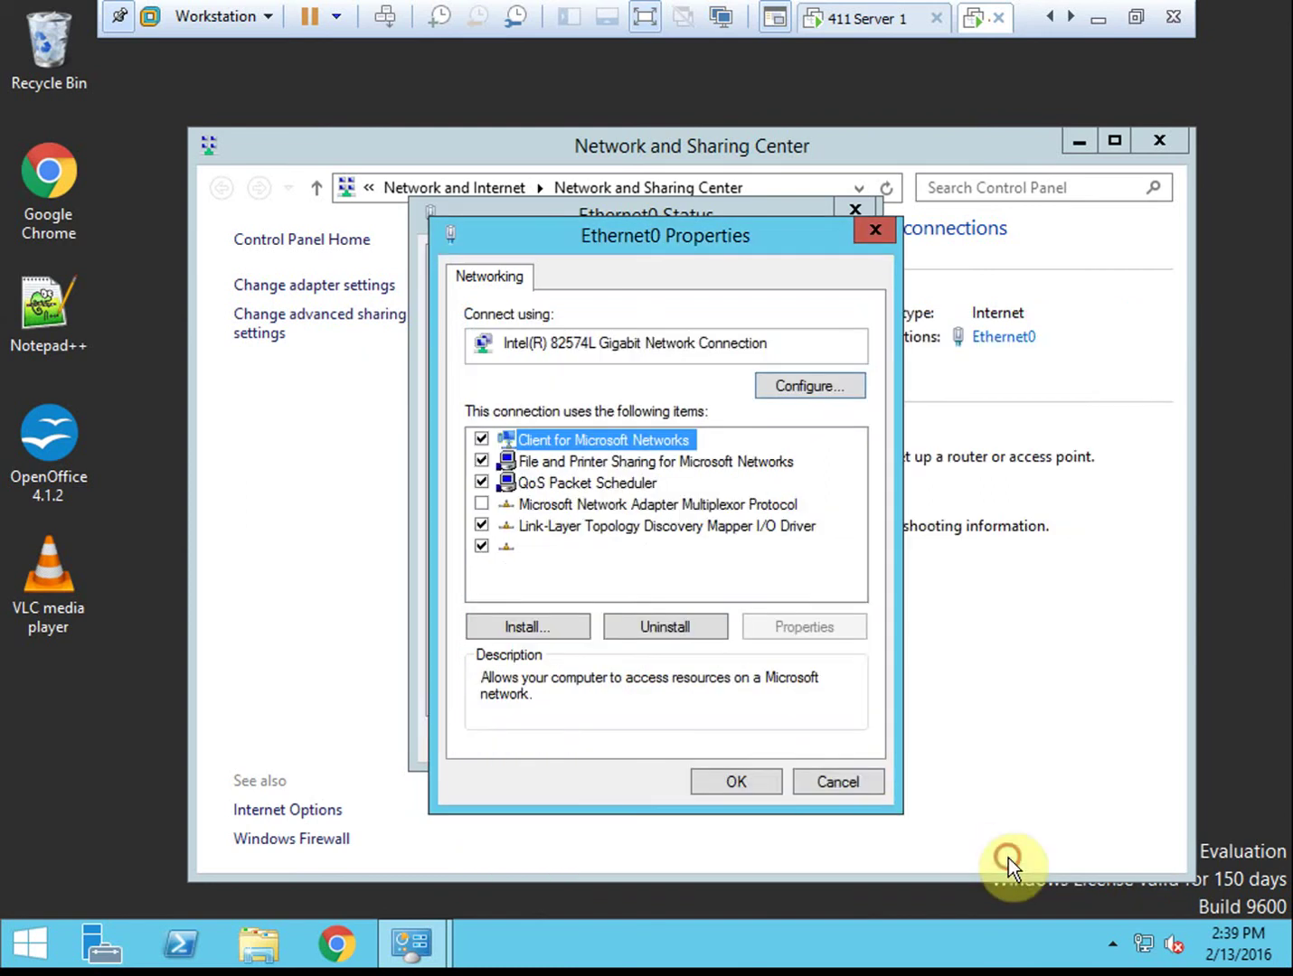
click(747, 781)
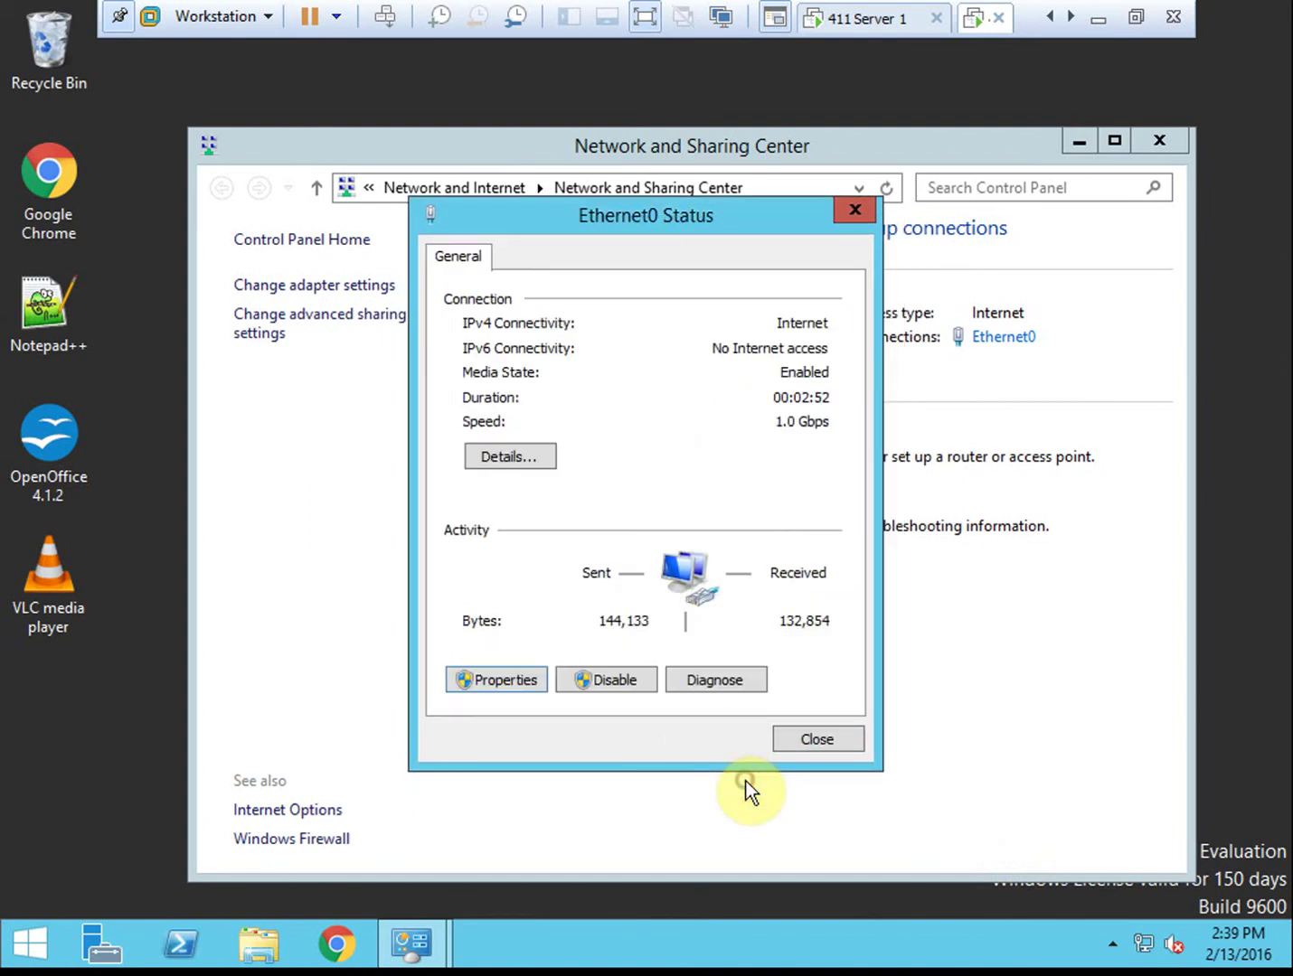
click(822, 740)
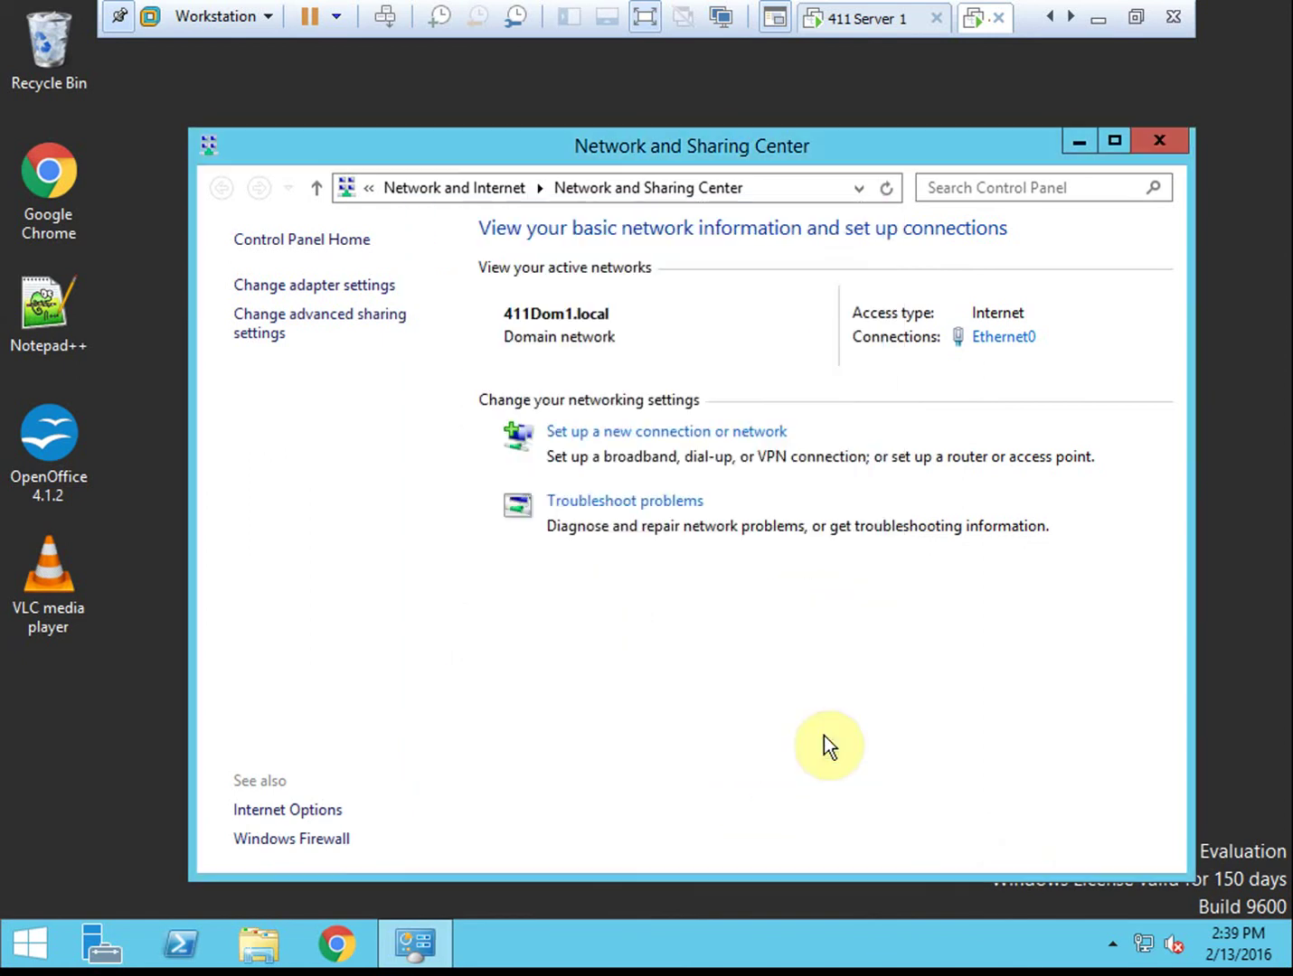
click(1171, 143)
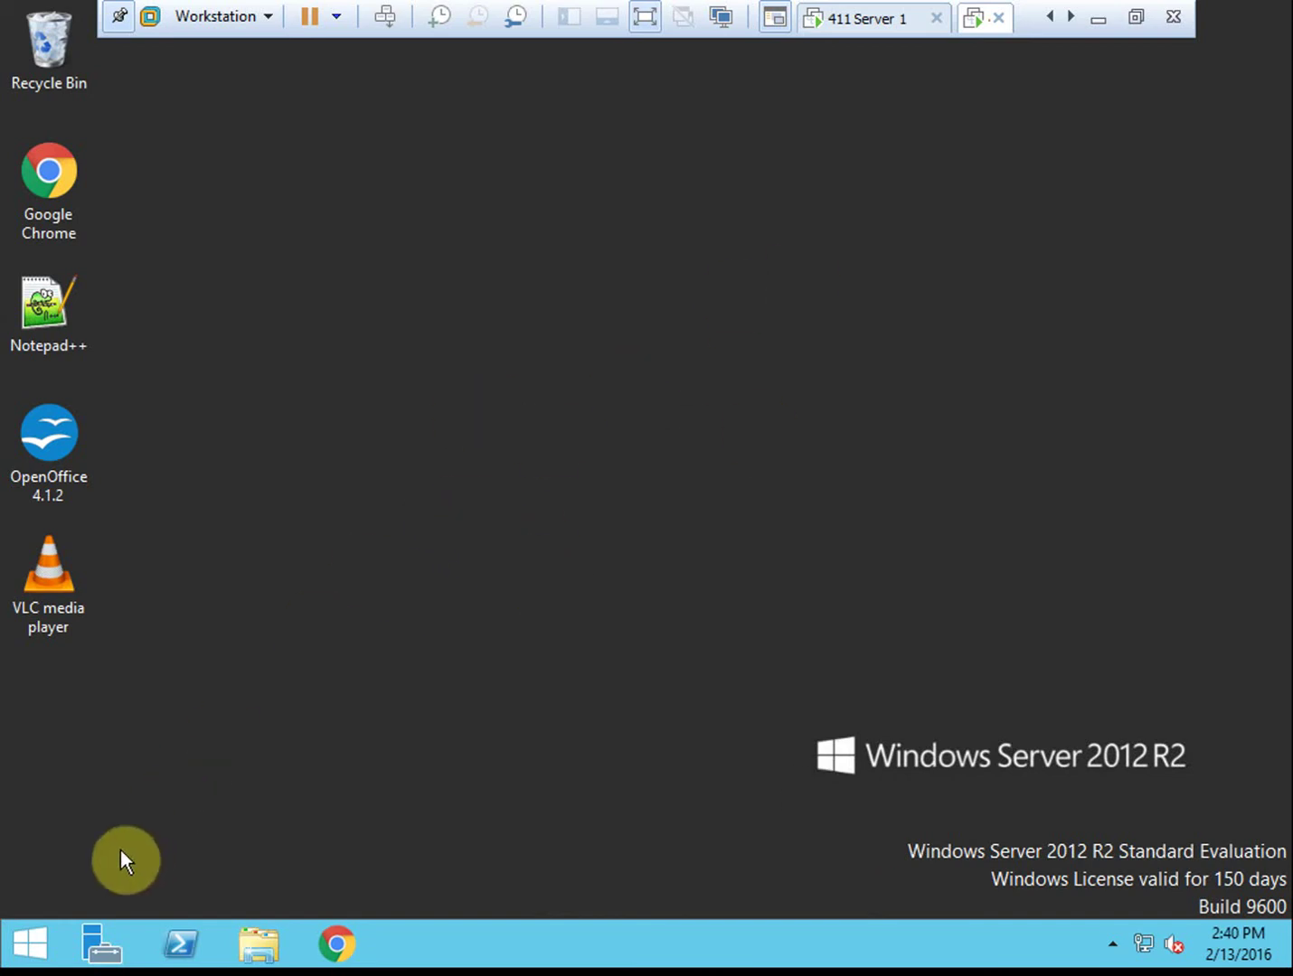
Open This PC's system properties and begin switching domain membership to a workgroup
click(31, 943)
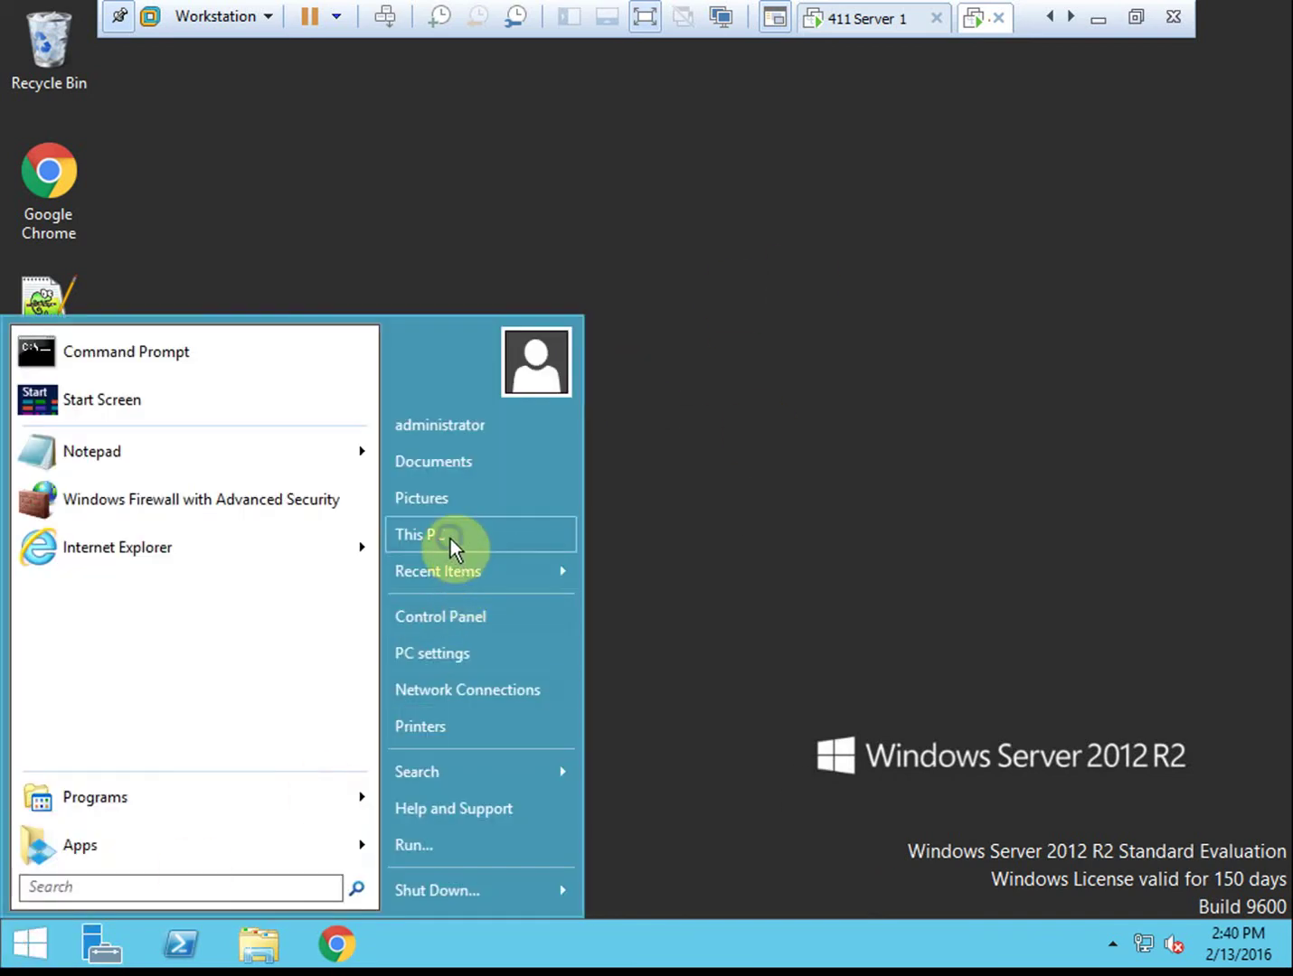
right_click(450, 538)
click(539, 731)
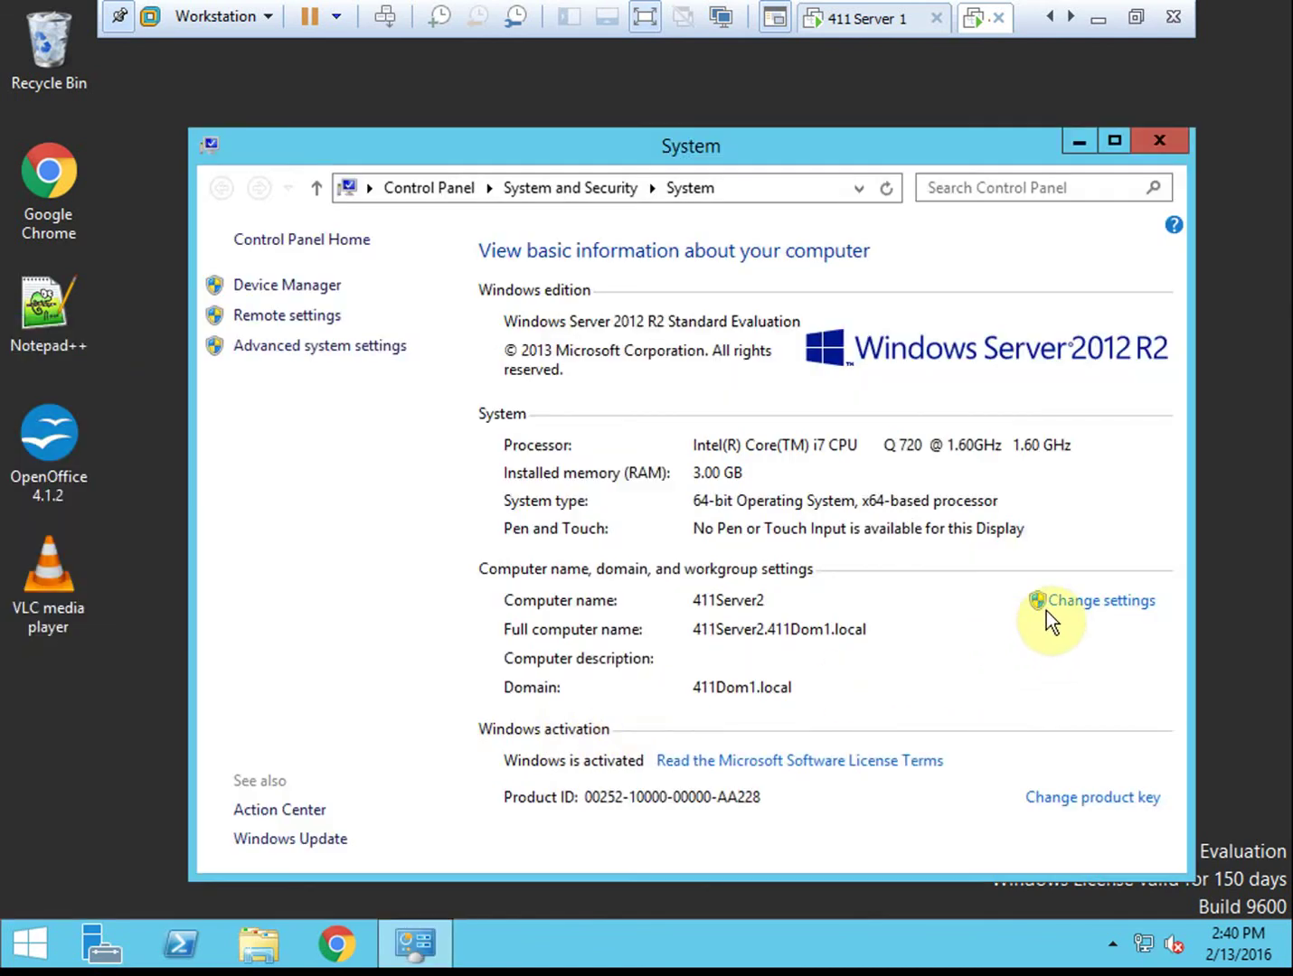
click(1092, 605)
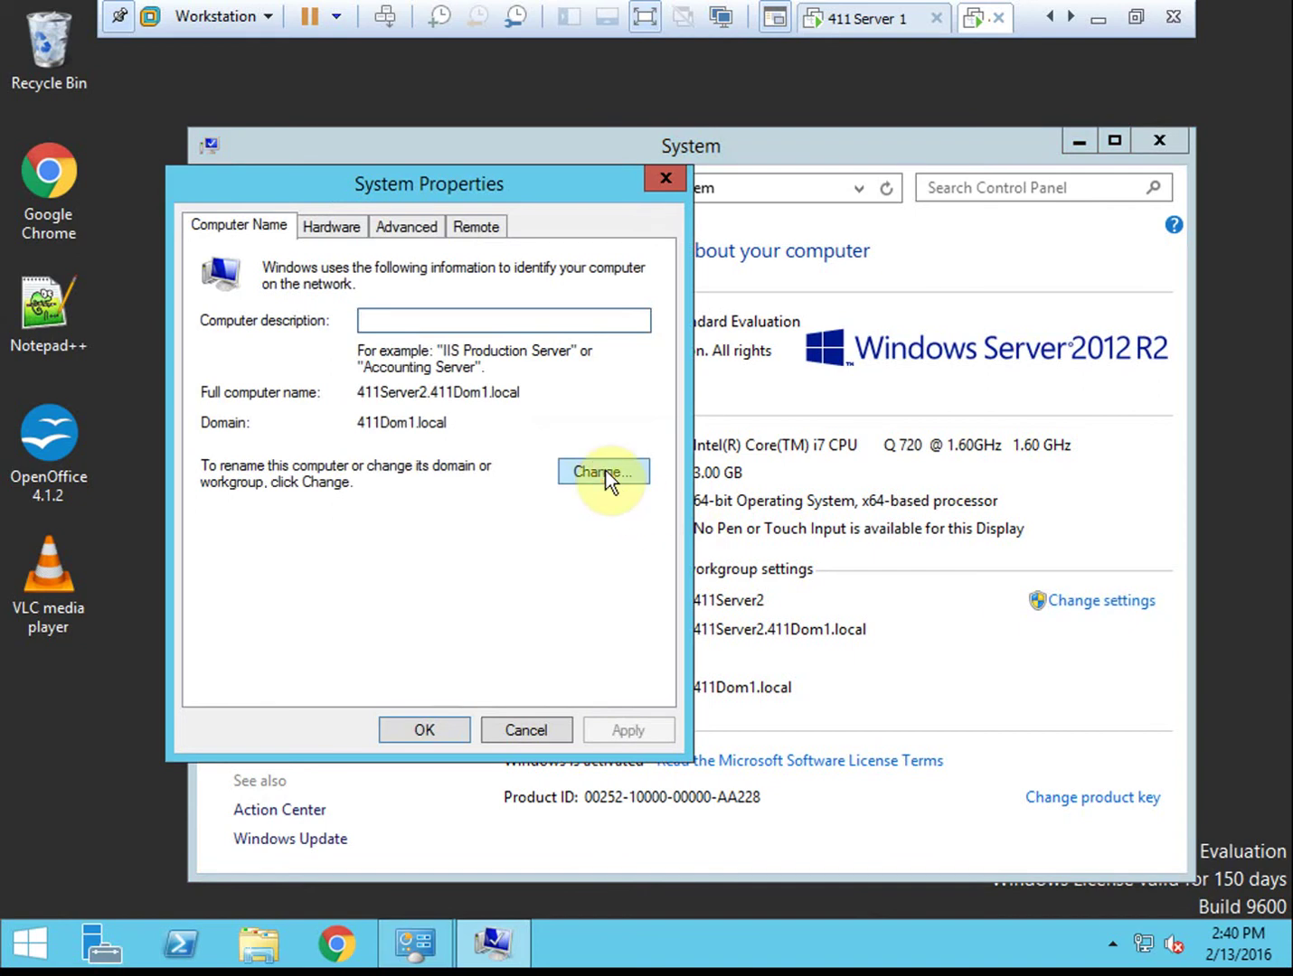
click(606, 471)
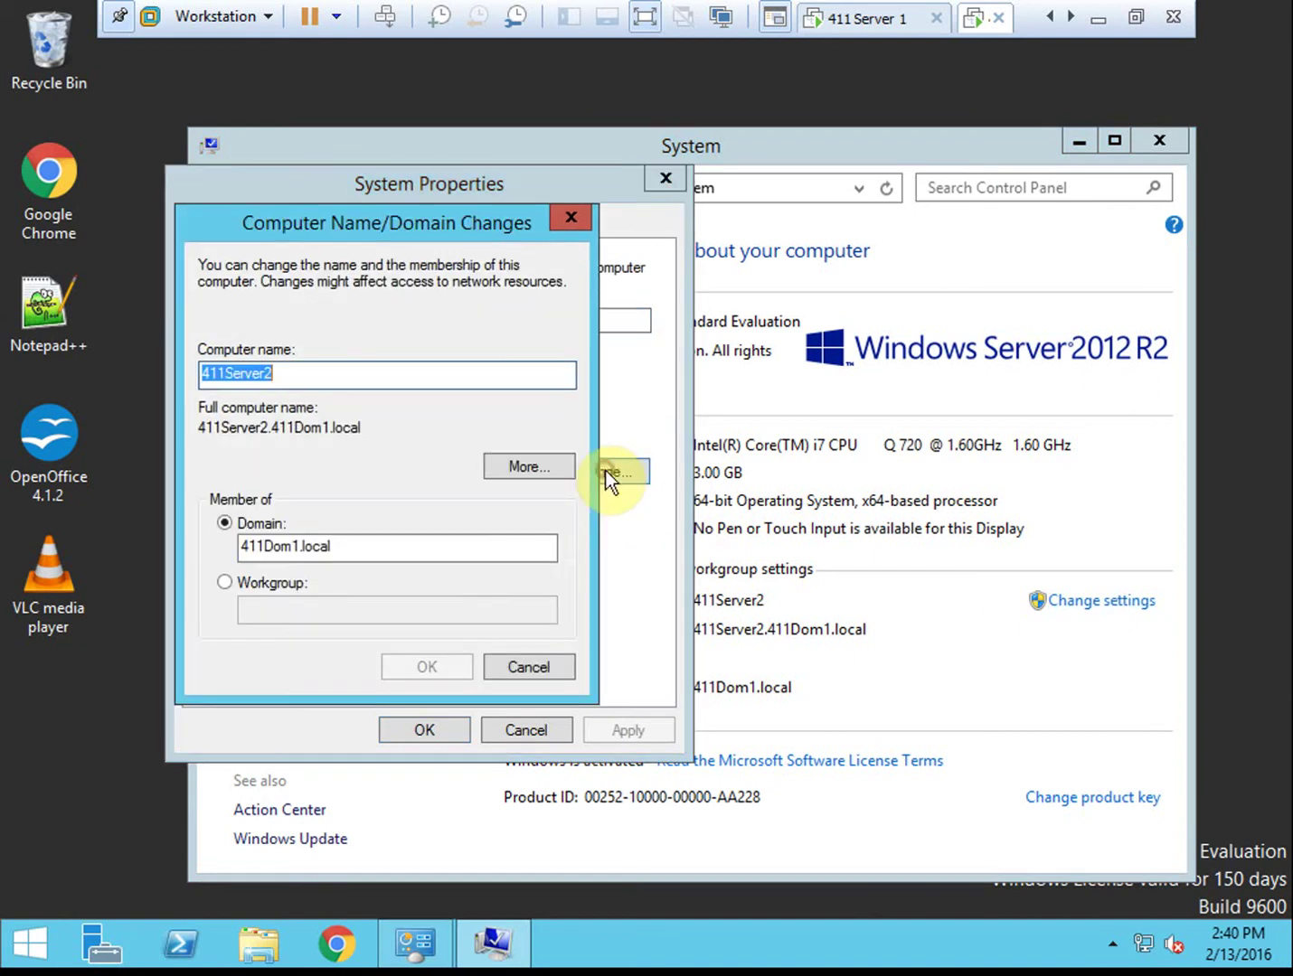
click(297, 584)
Cancel the membership change, close the System windows, and open a PowerShell console
click(529, 665)
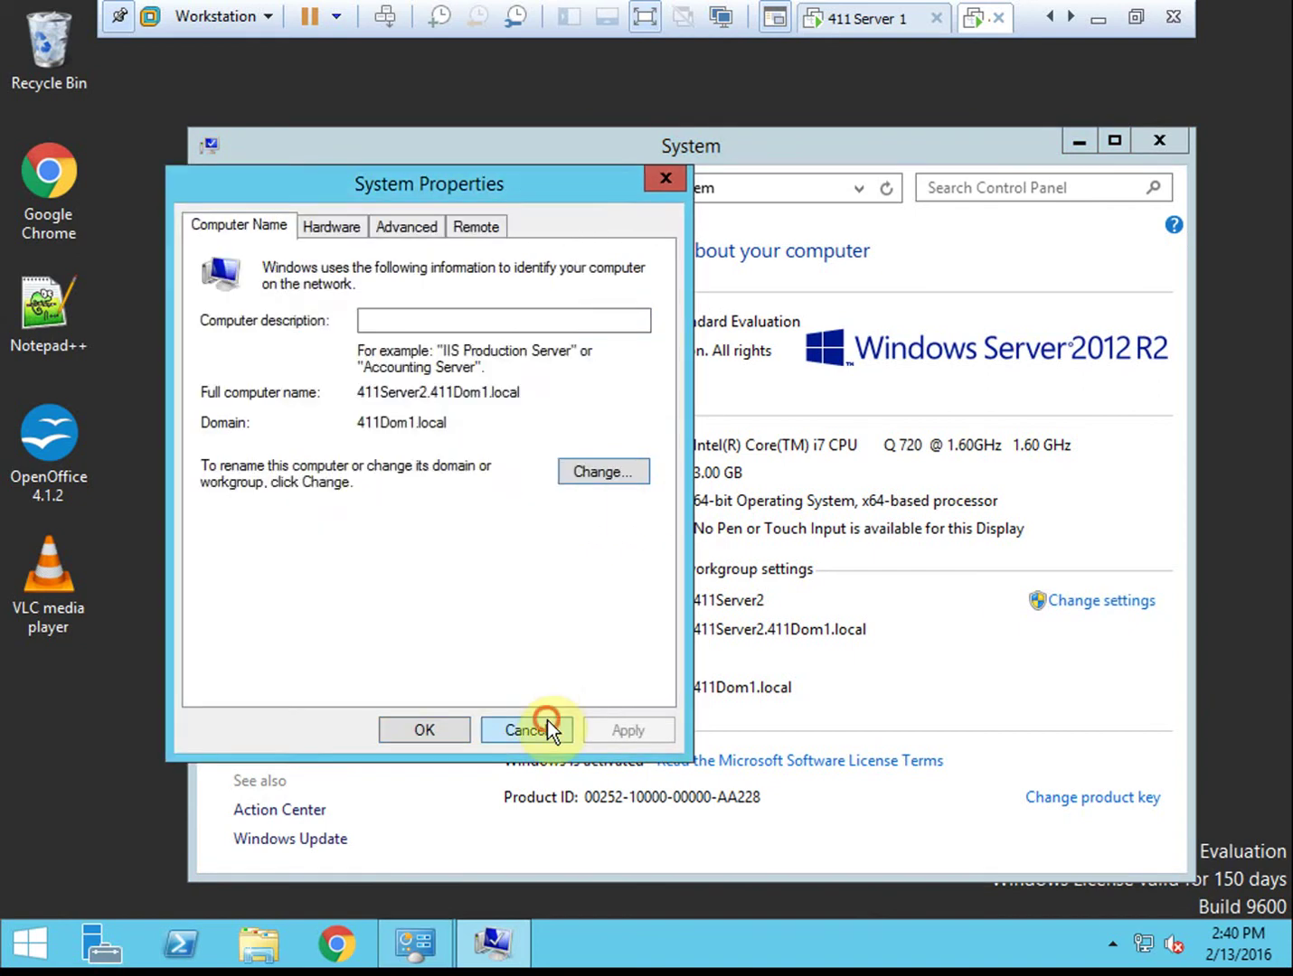
click(547, 719)
click(1156, 140)
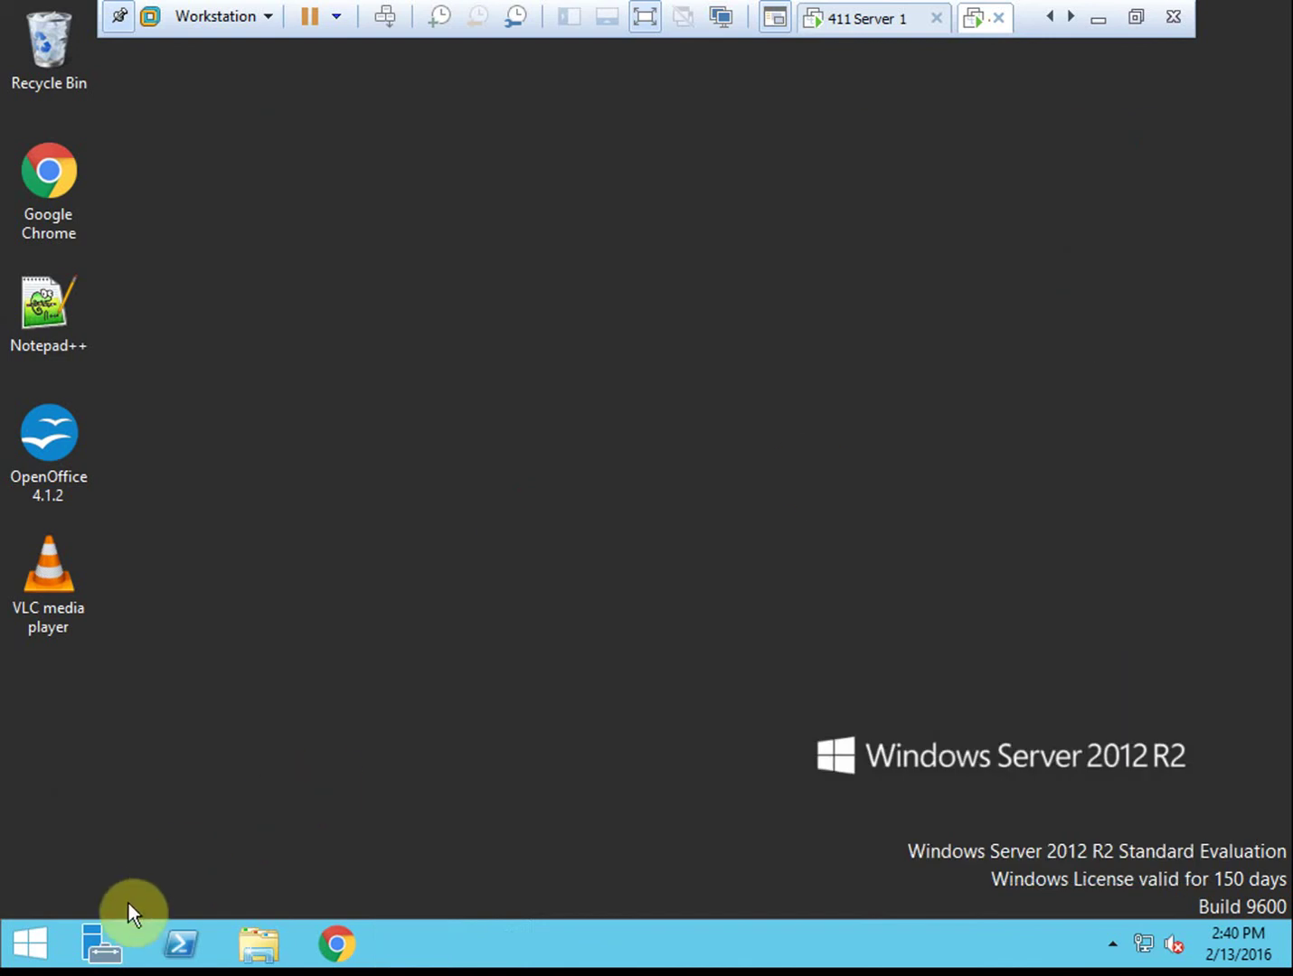
click(180, 944)
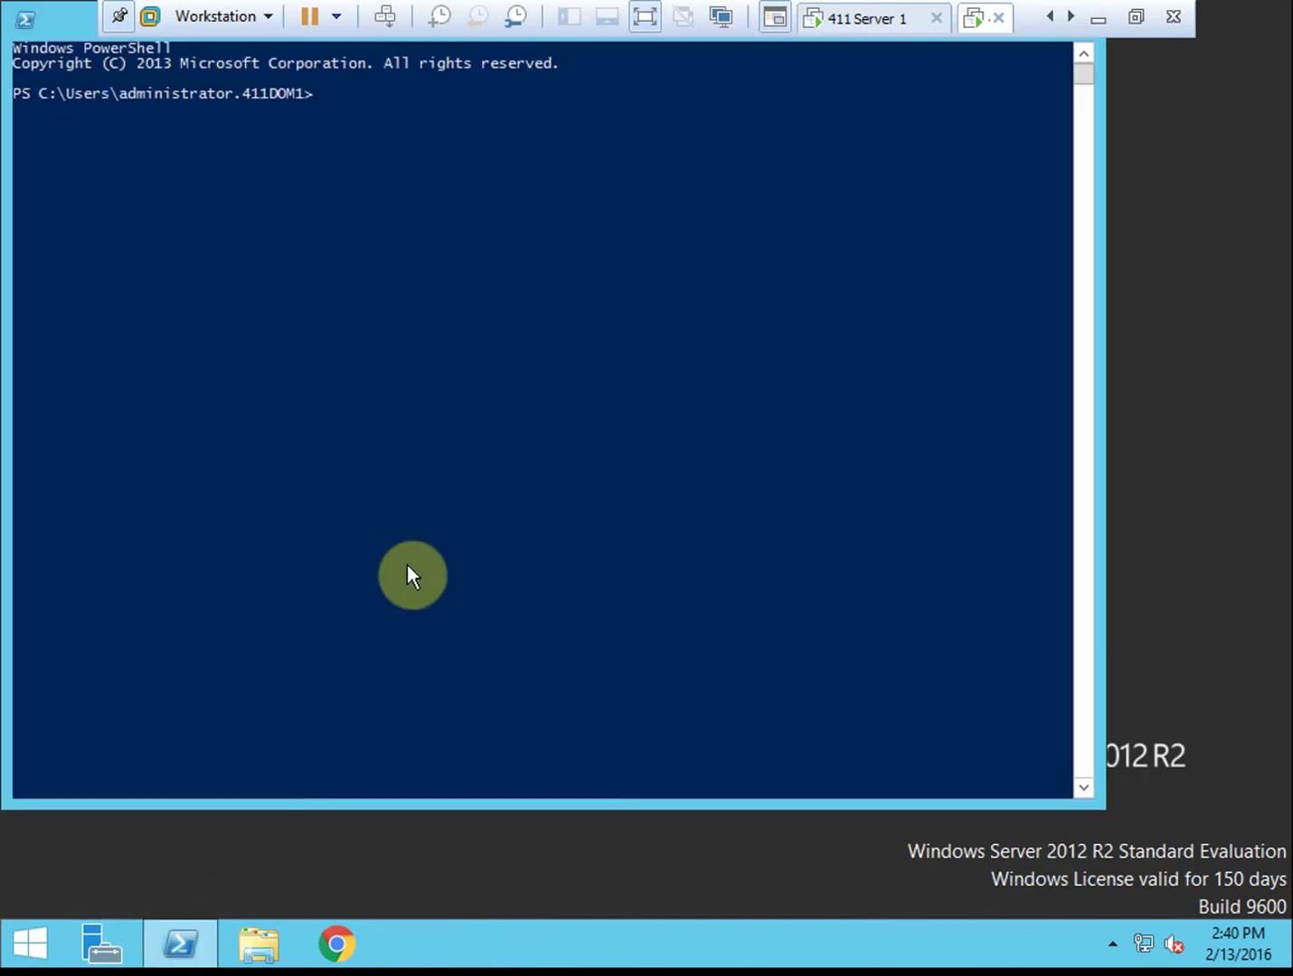
click(29, 943)
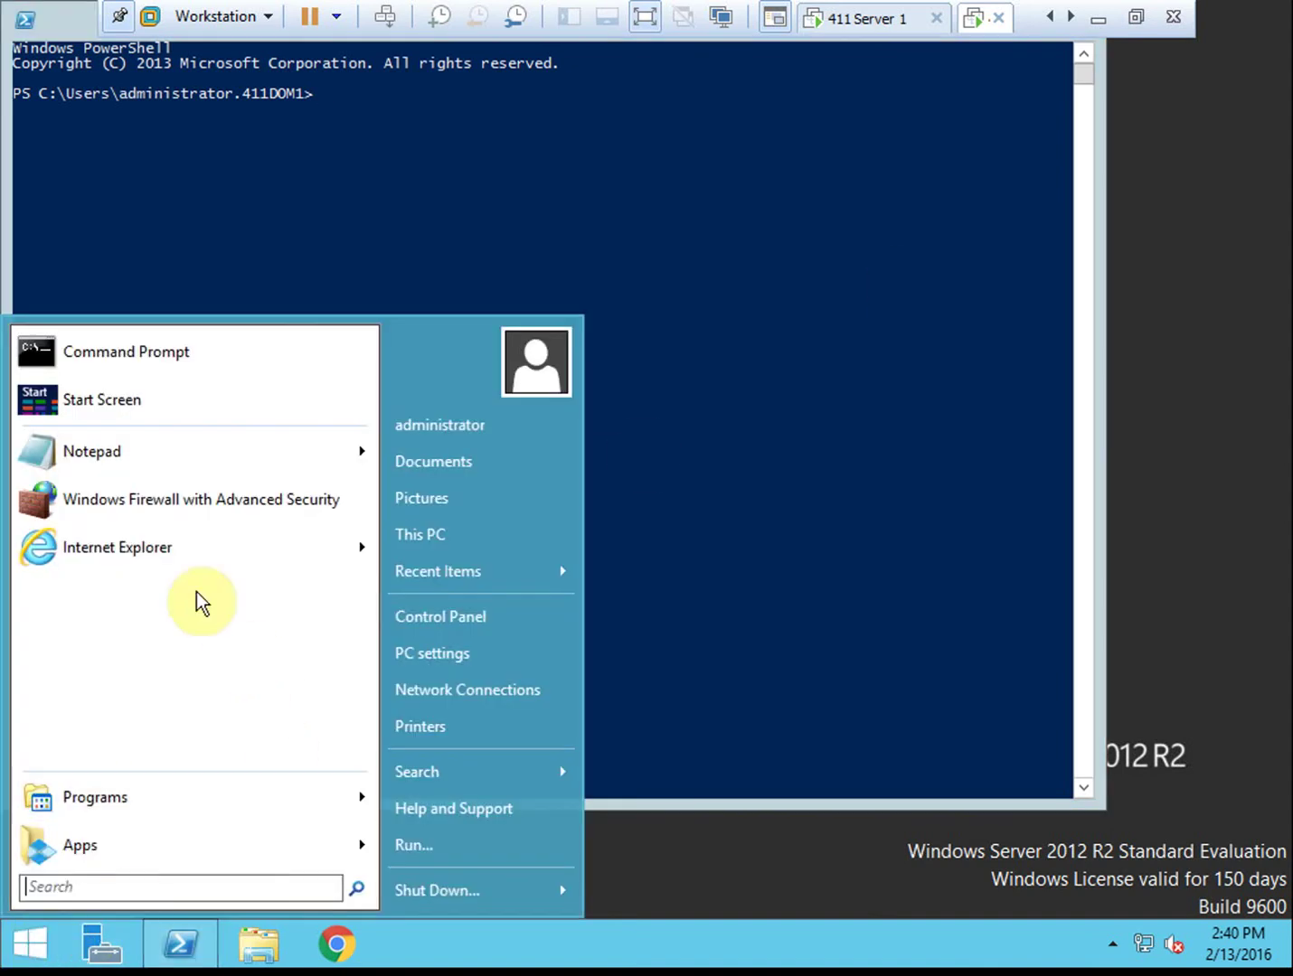
Change 411Server2's membership from the 411Dom1.local domain to workgroup WORKGROUP
right_click(446, 533)
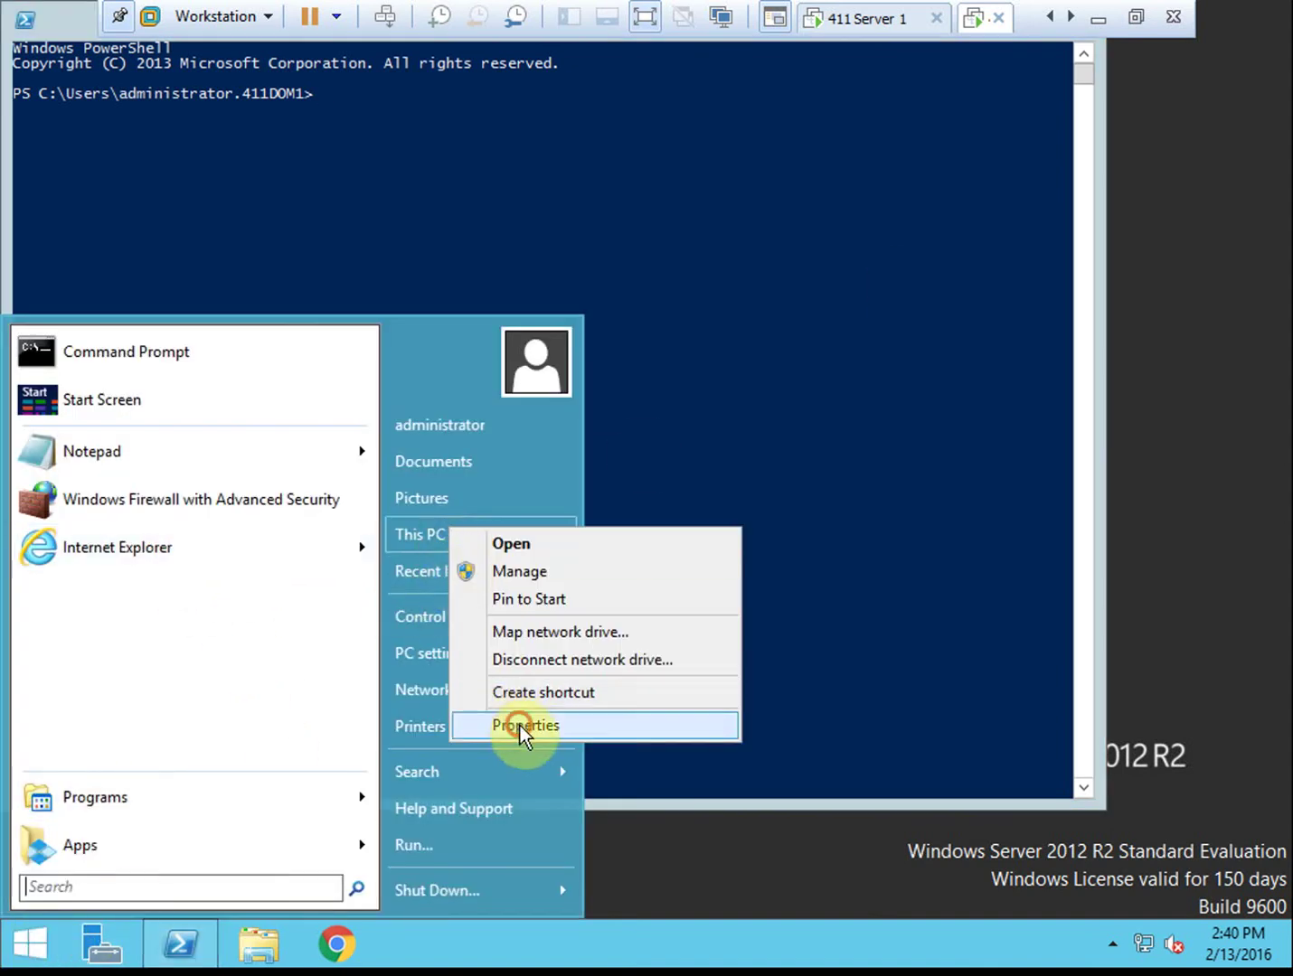
click(520, 726)
click(1080, 603)
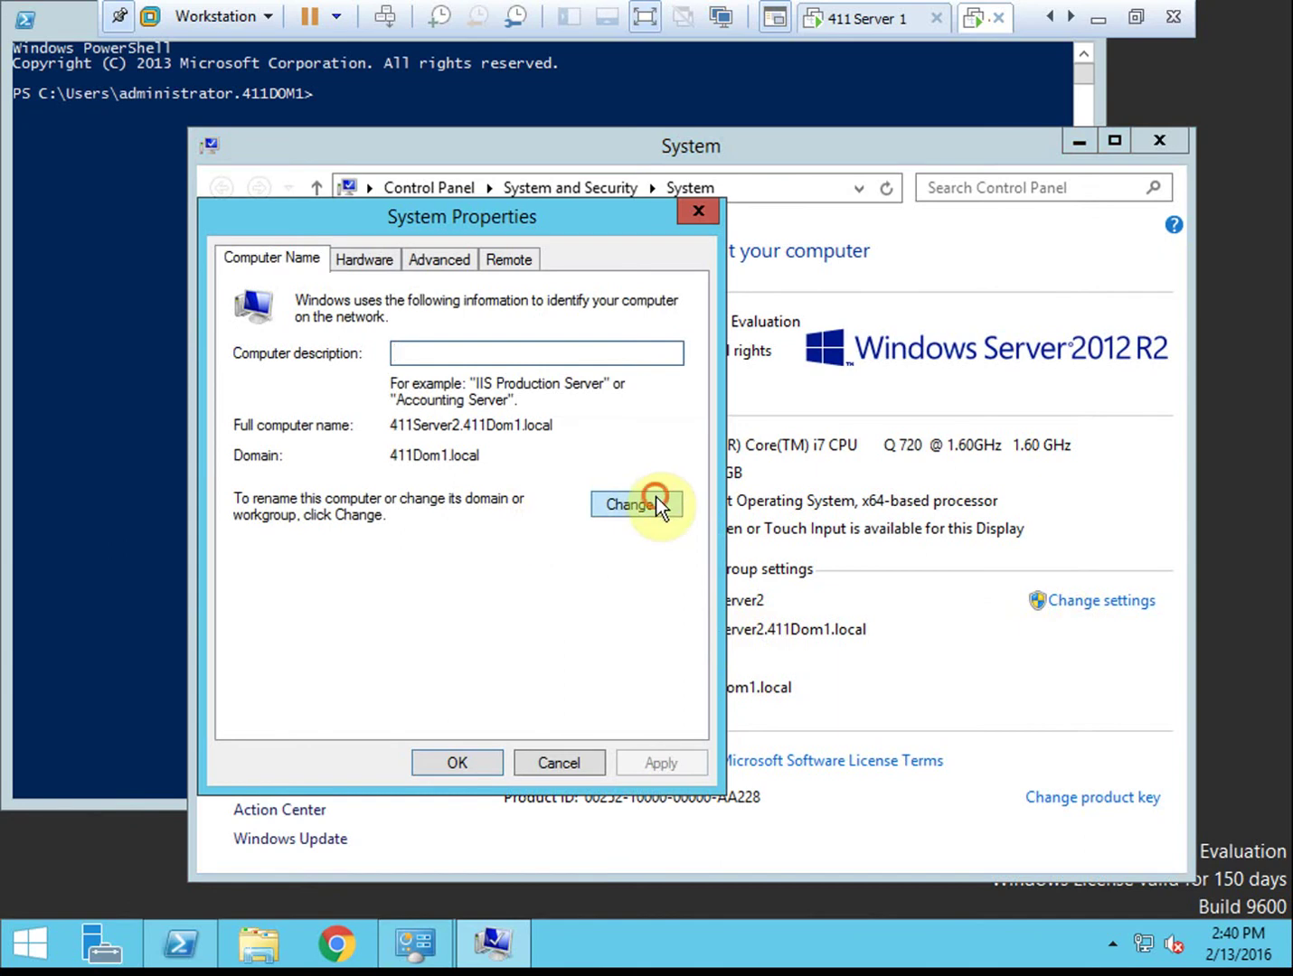
click(655, 501)
click(326, 614)
click(326, 642)
text(W)
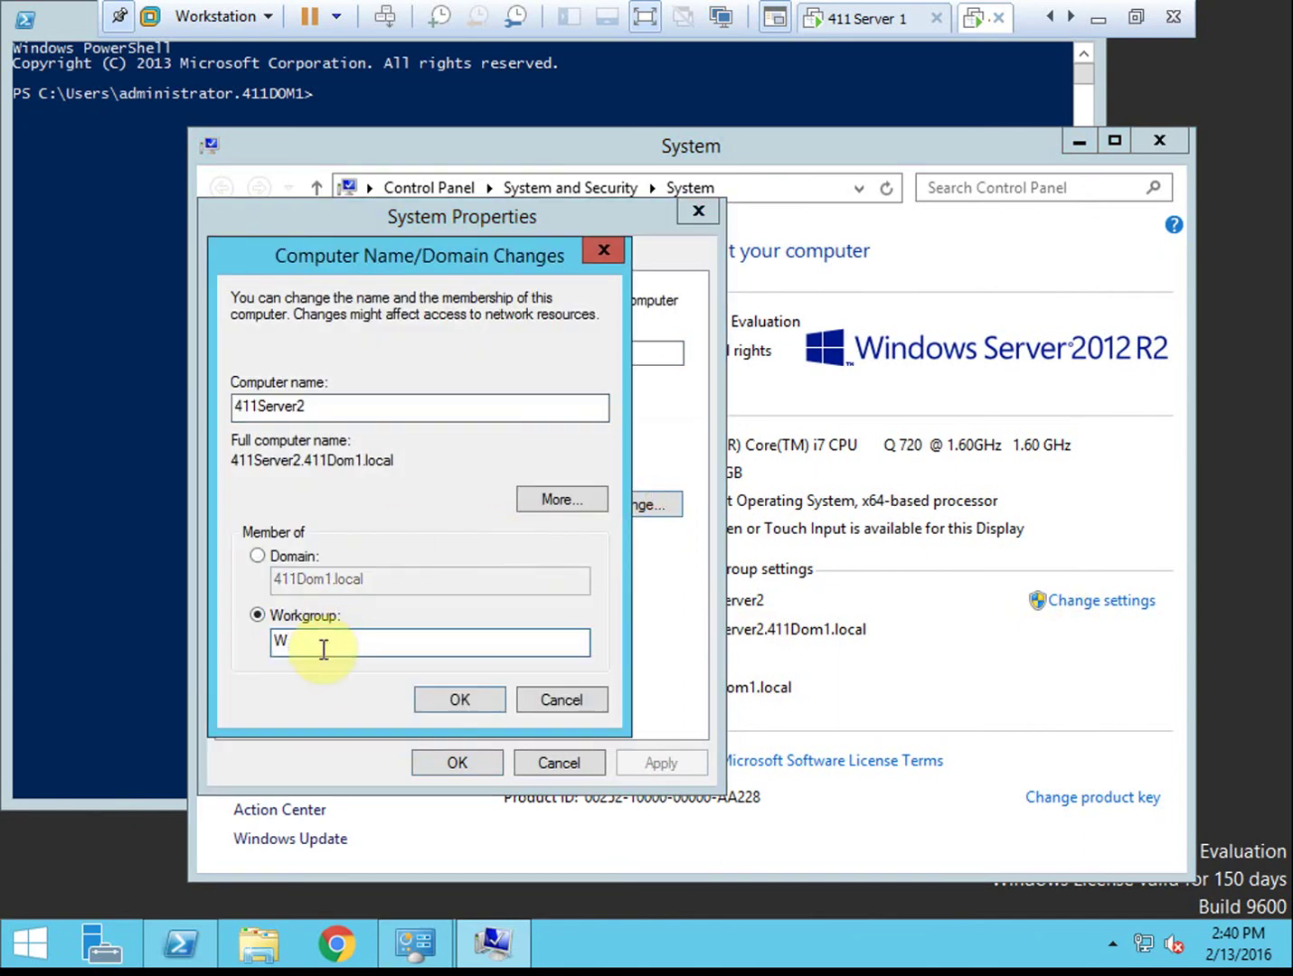
text(ORKGROUP)
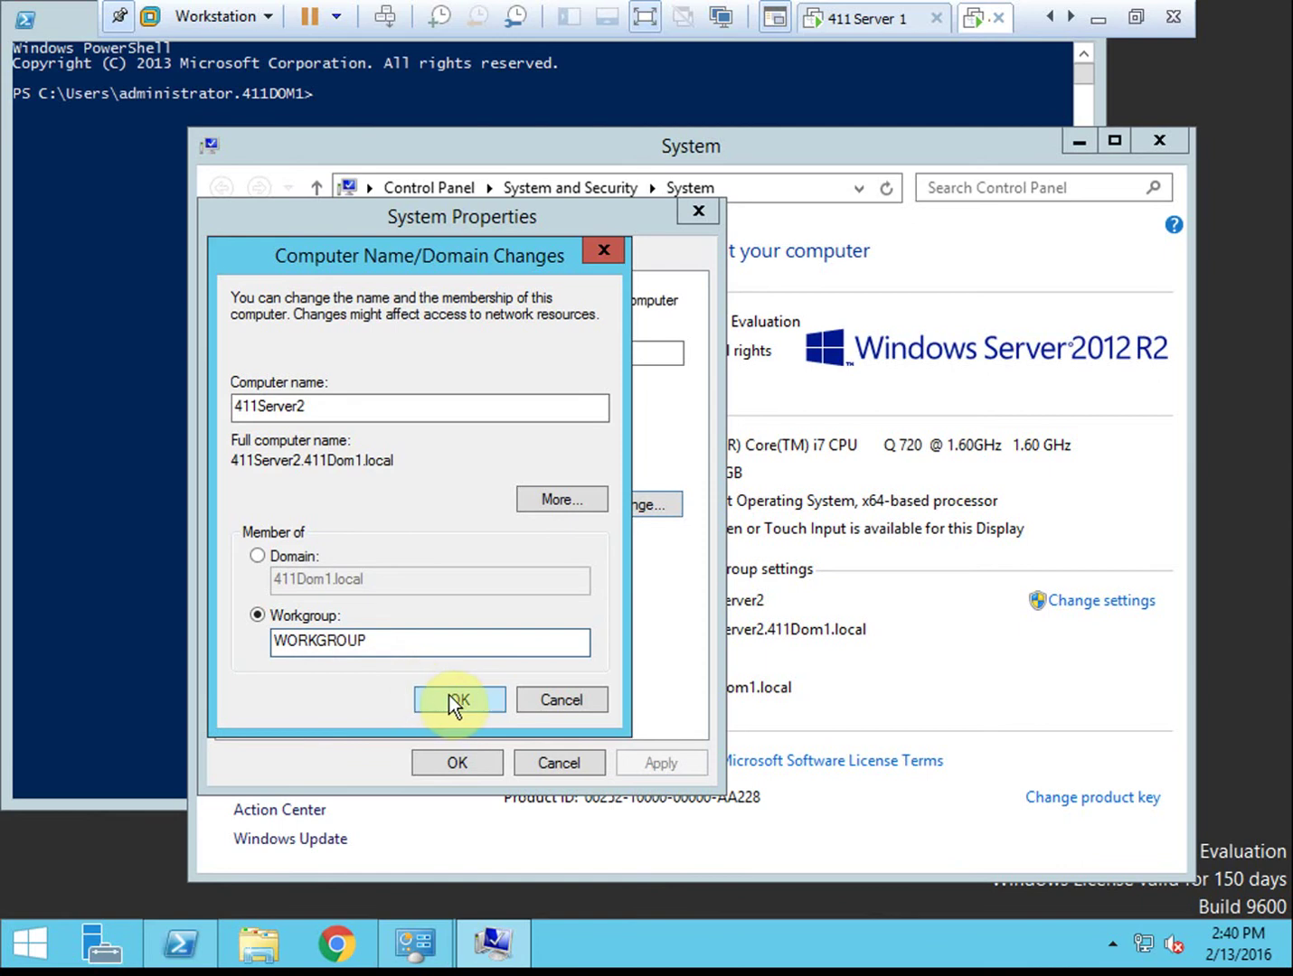
click(480, 698)
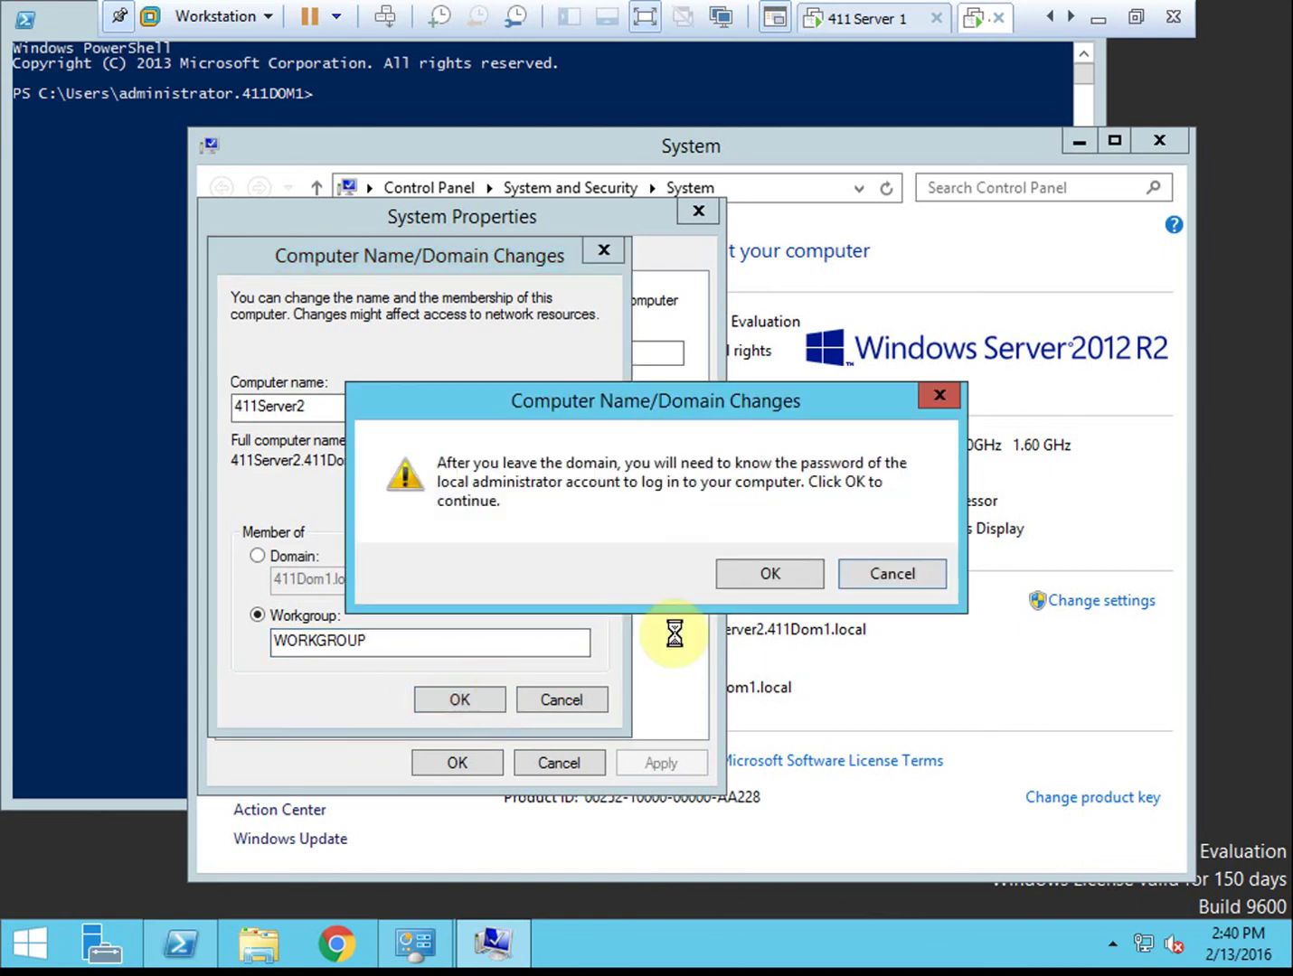
Acknowledge the domain-leave and welcome messages, close System Properties, and restart now
click(743, 573)
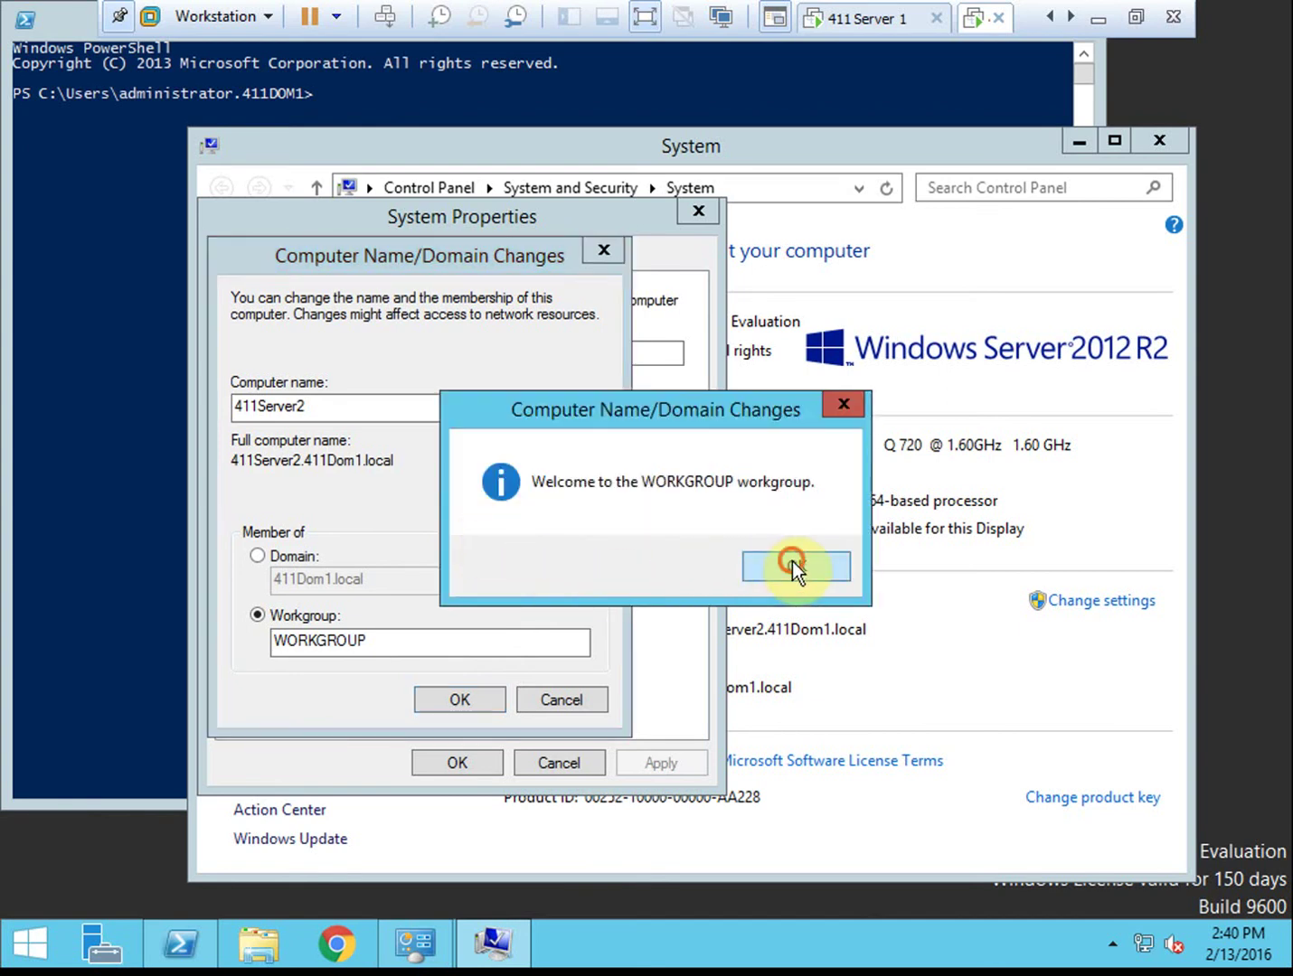
click(793, 562)
click(789, 510)
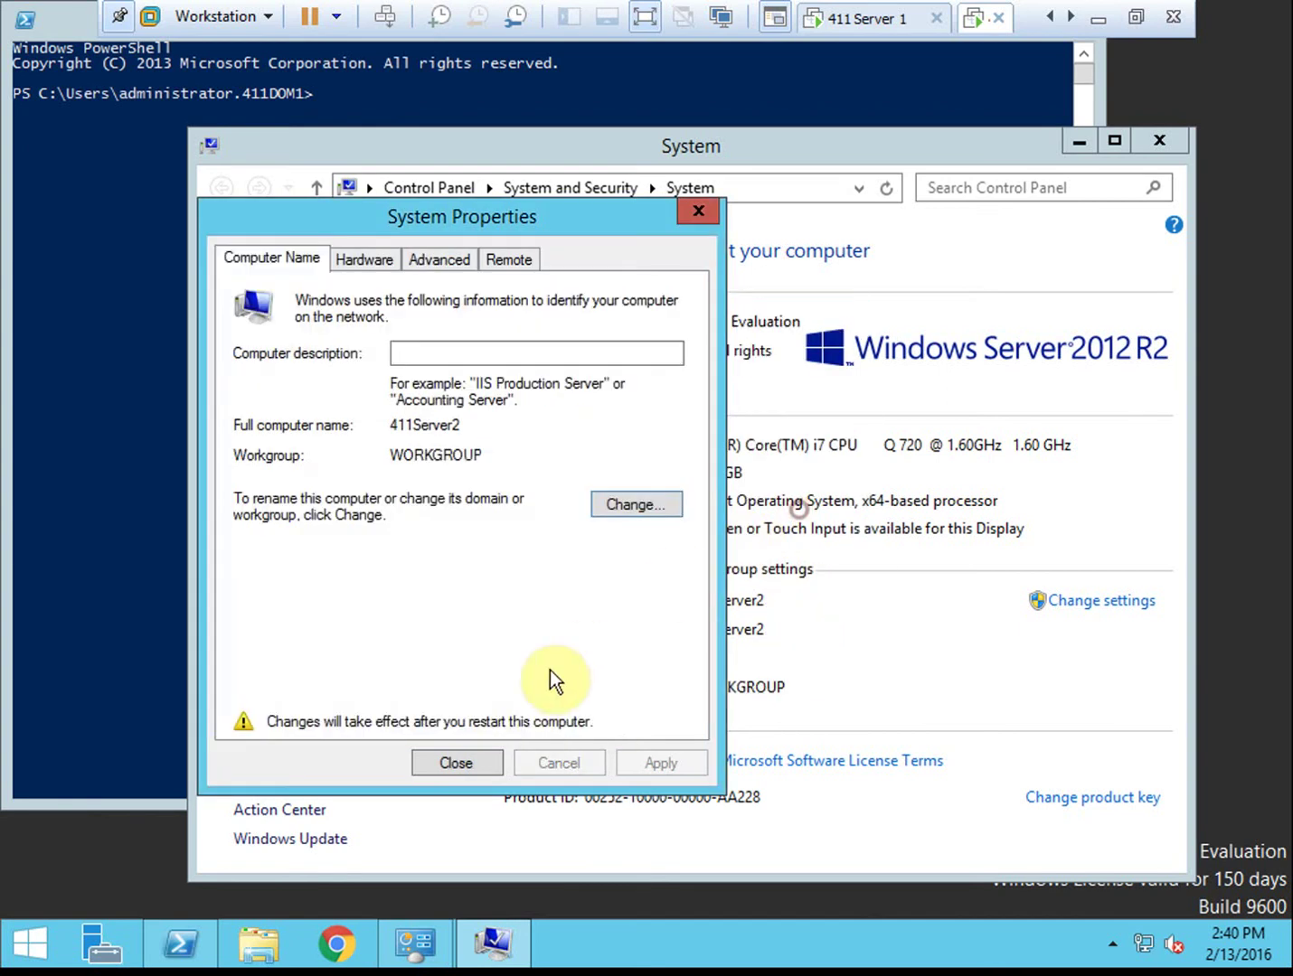
click(463, 756)
click(673, 499)
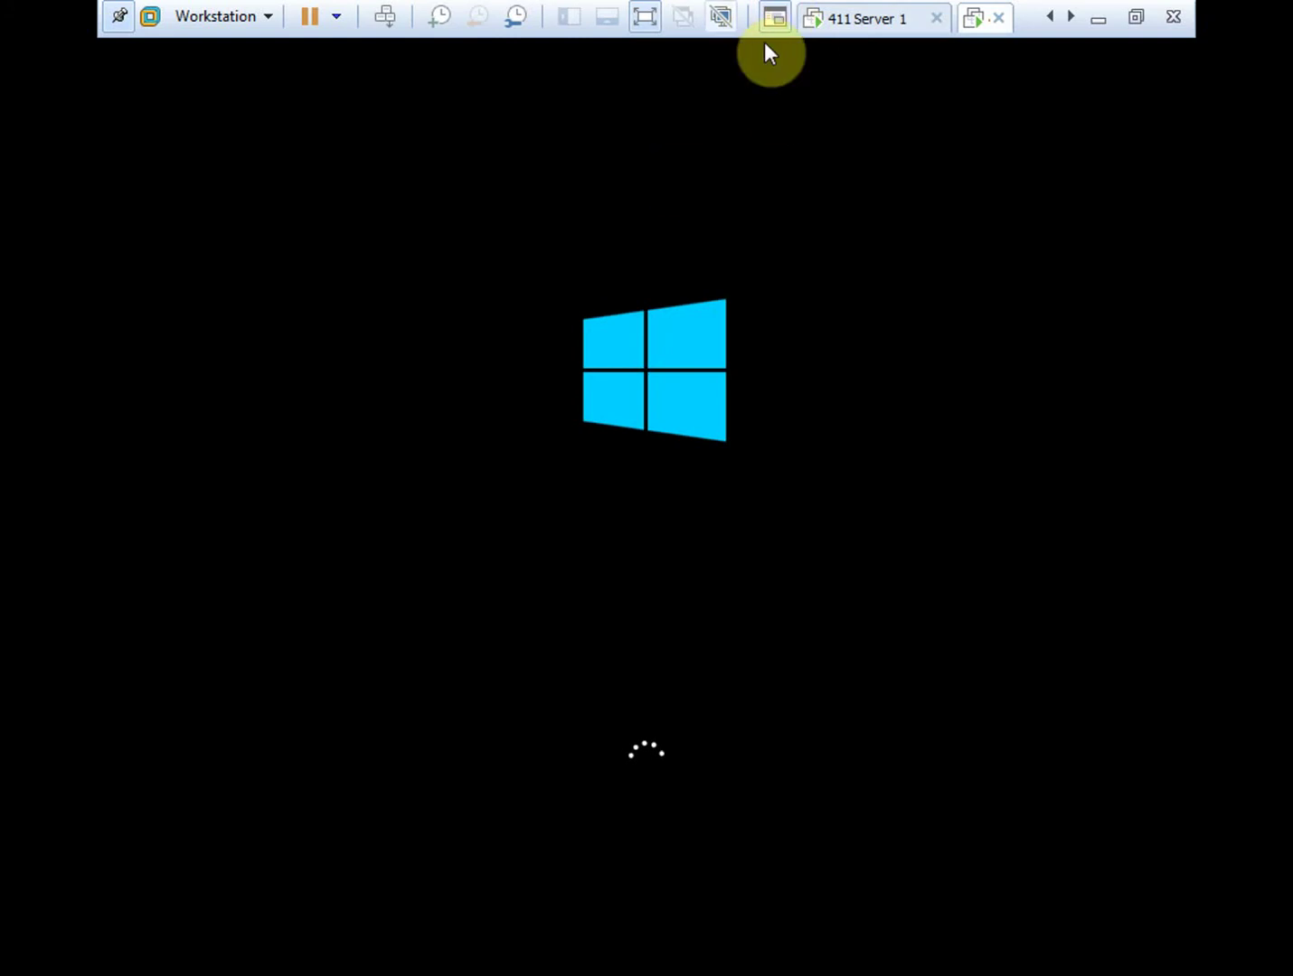
On 411 Server 1, open Active Directory Users and Computers and browse to the Computers container
click(874, 26)
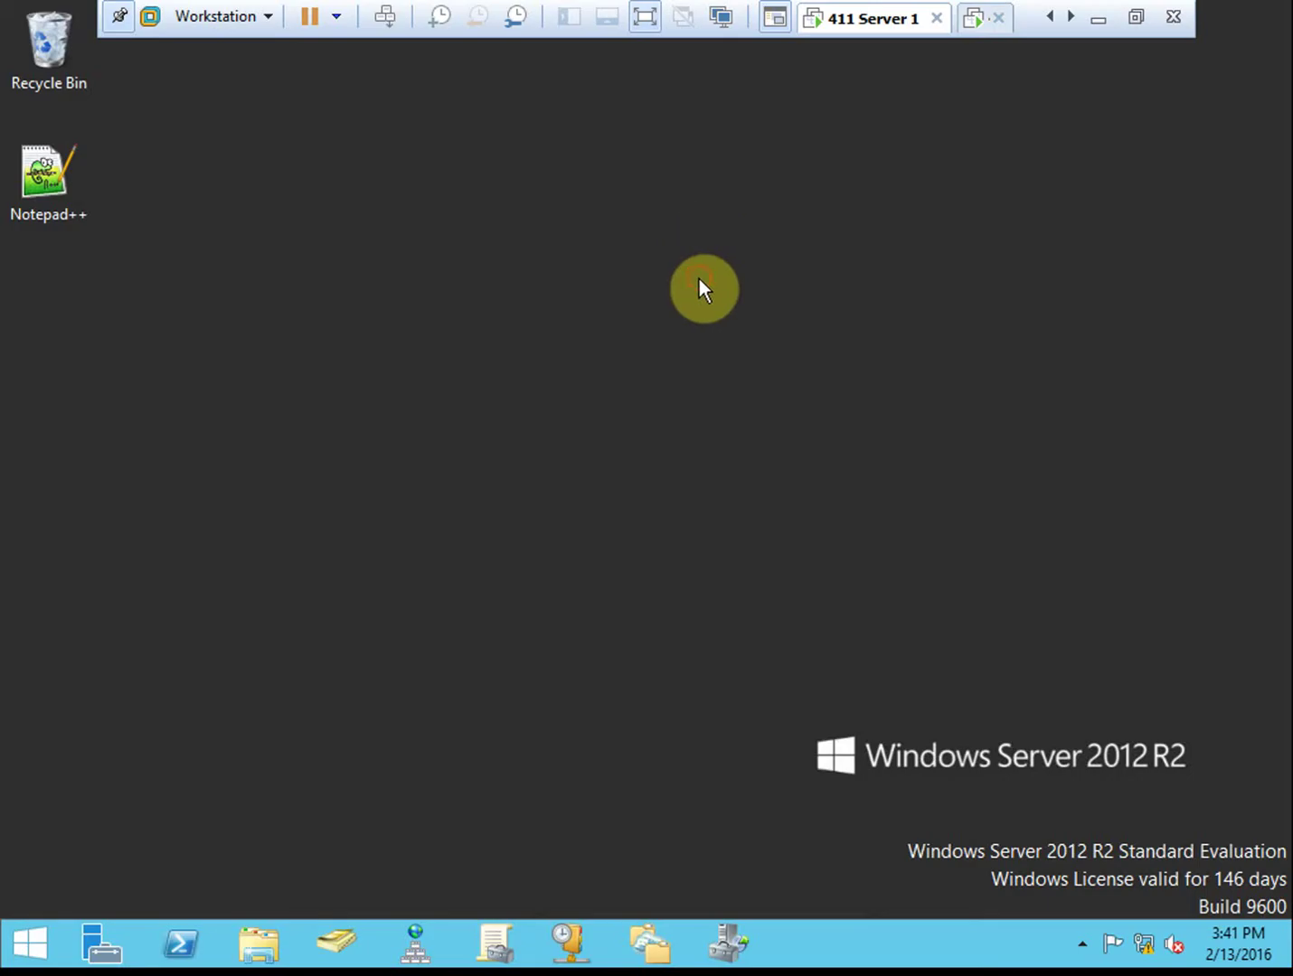
click(333, 952)
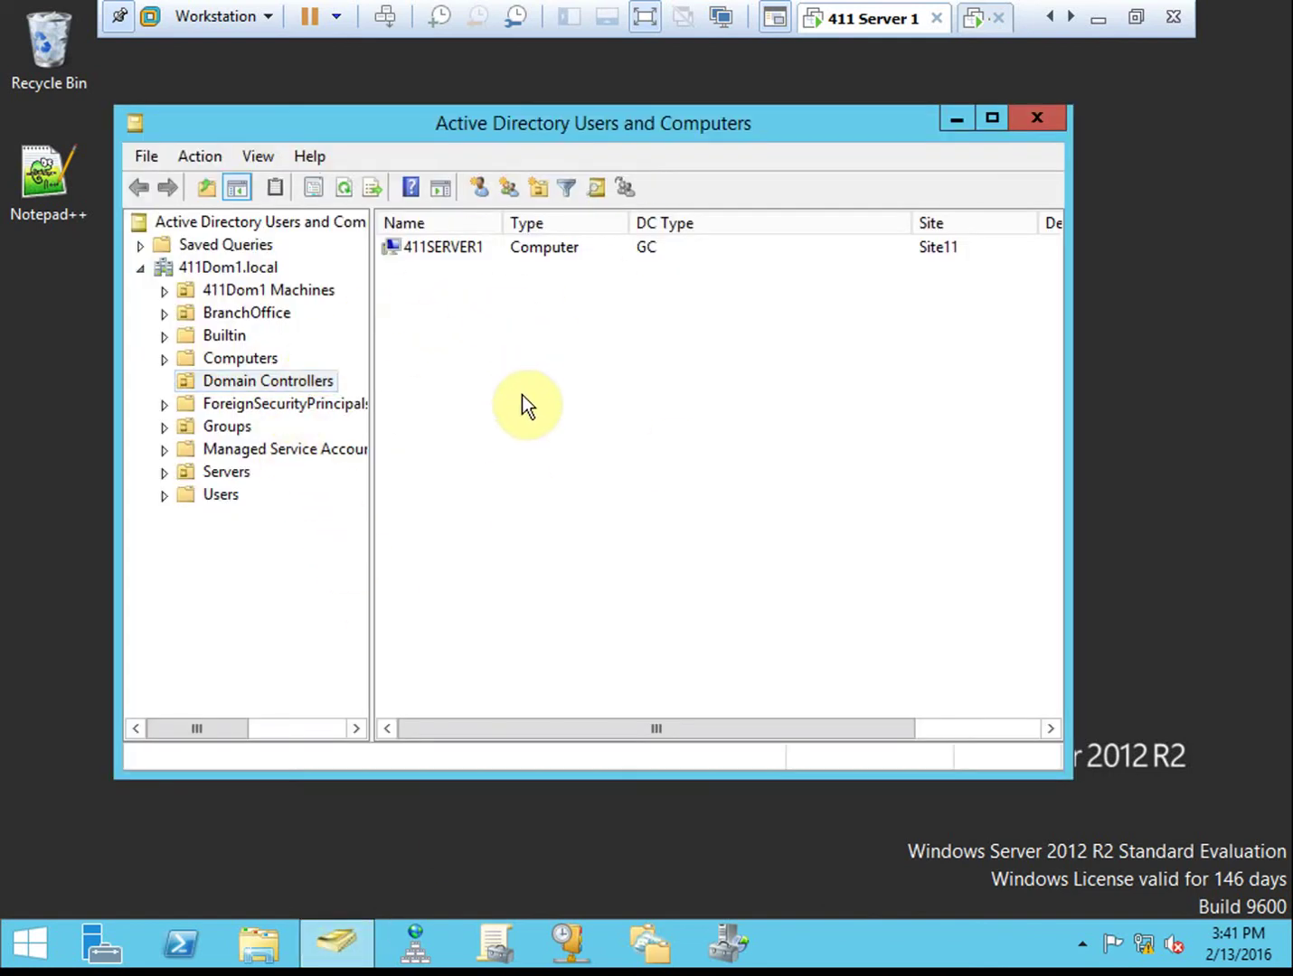
click(262, 293)
double_click(445, 247)
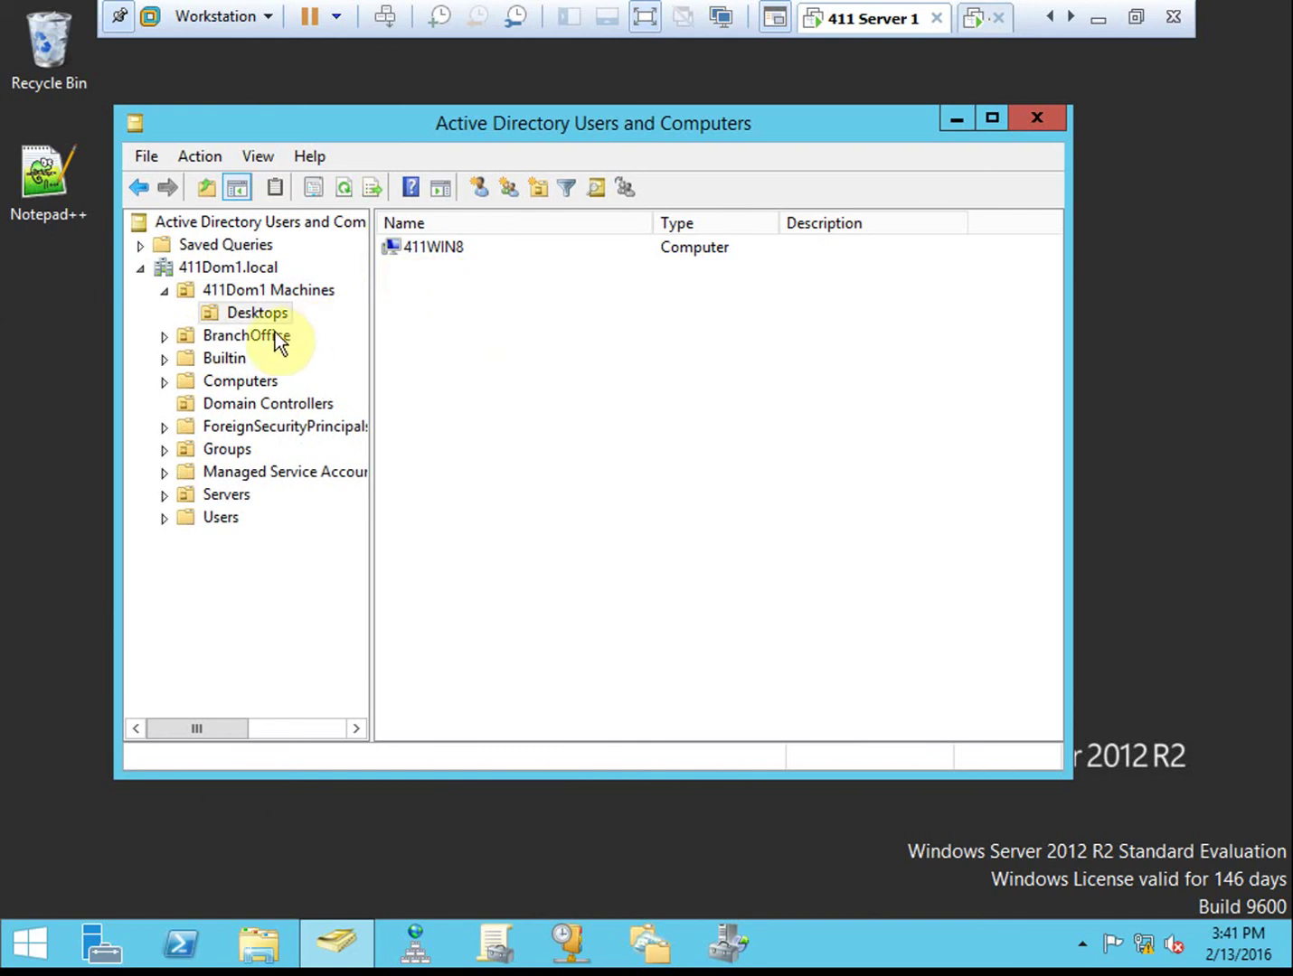
click(255, 336)
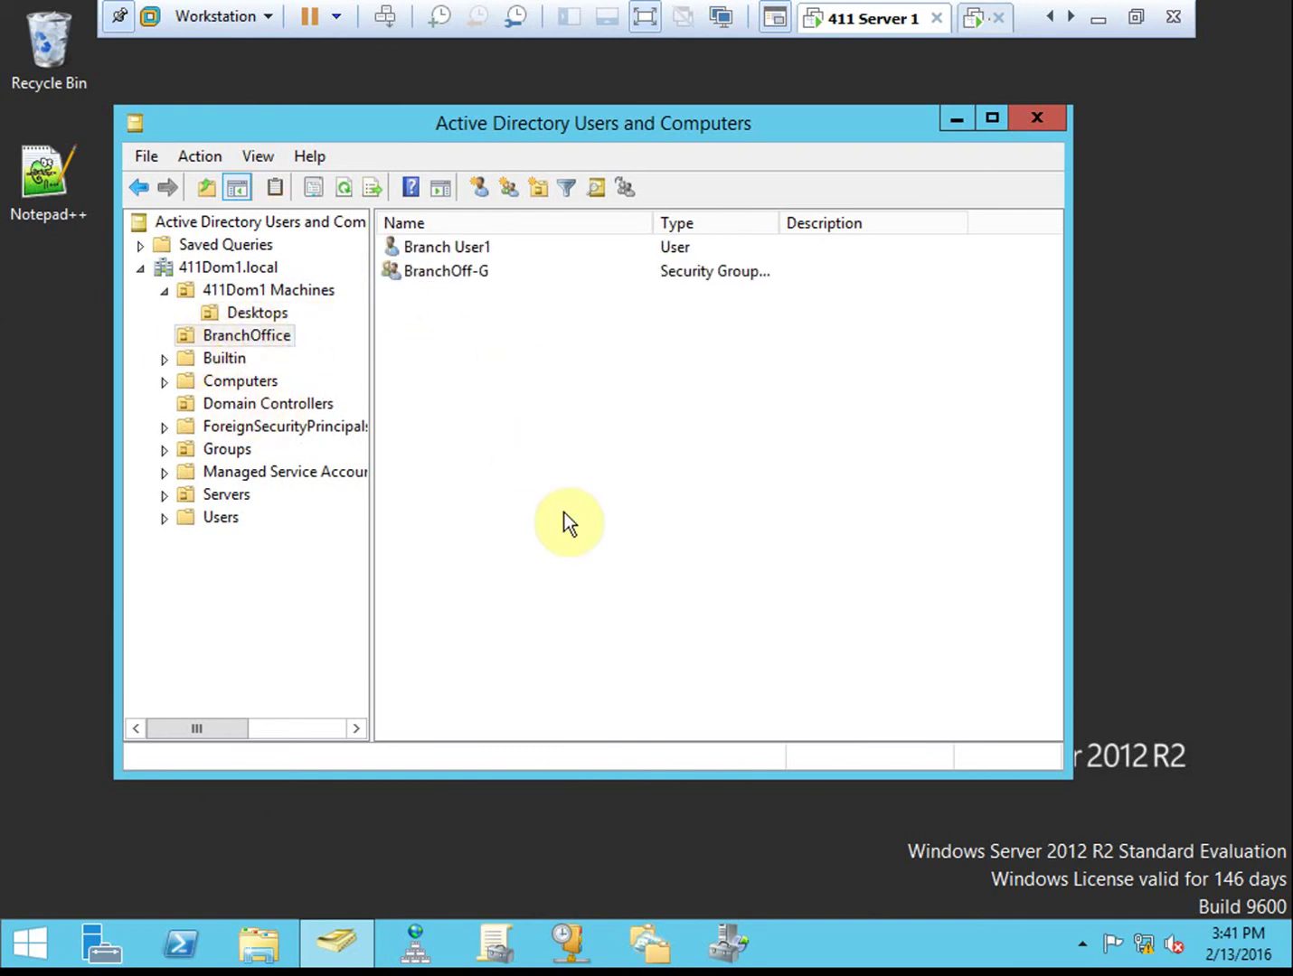
click(254, 380)
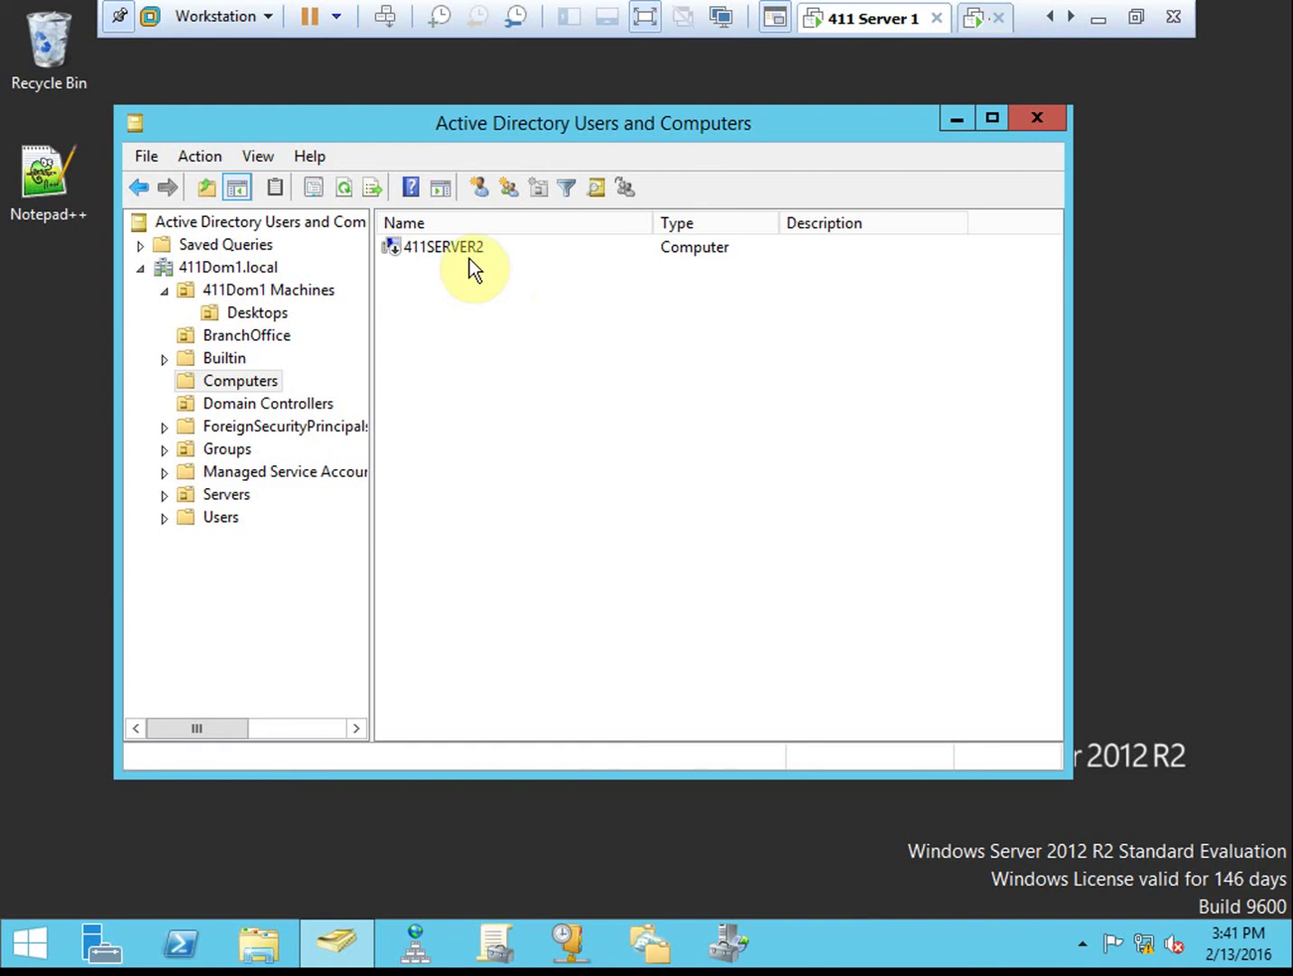
Delete the 411SERVER2 computer account and confirm the deletion
click(434, 252)
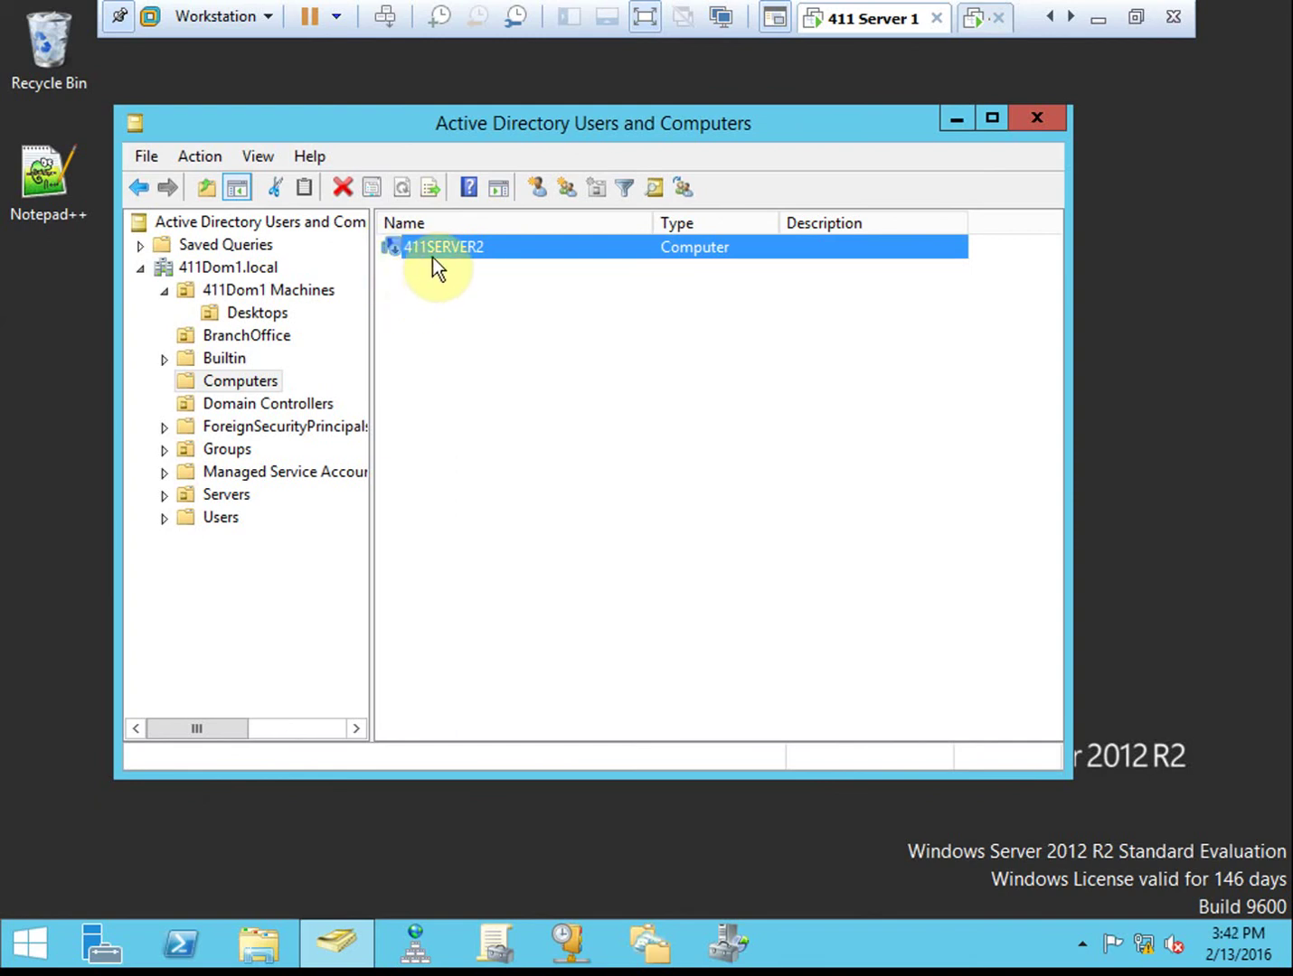
right_click(433, 250)
click(516, 471)
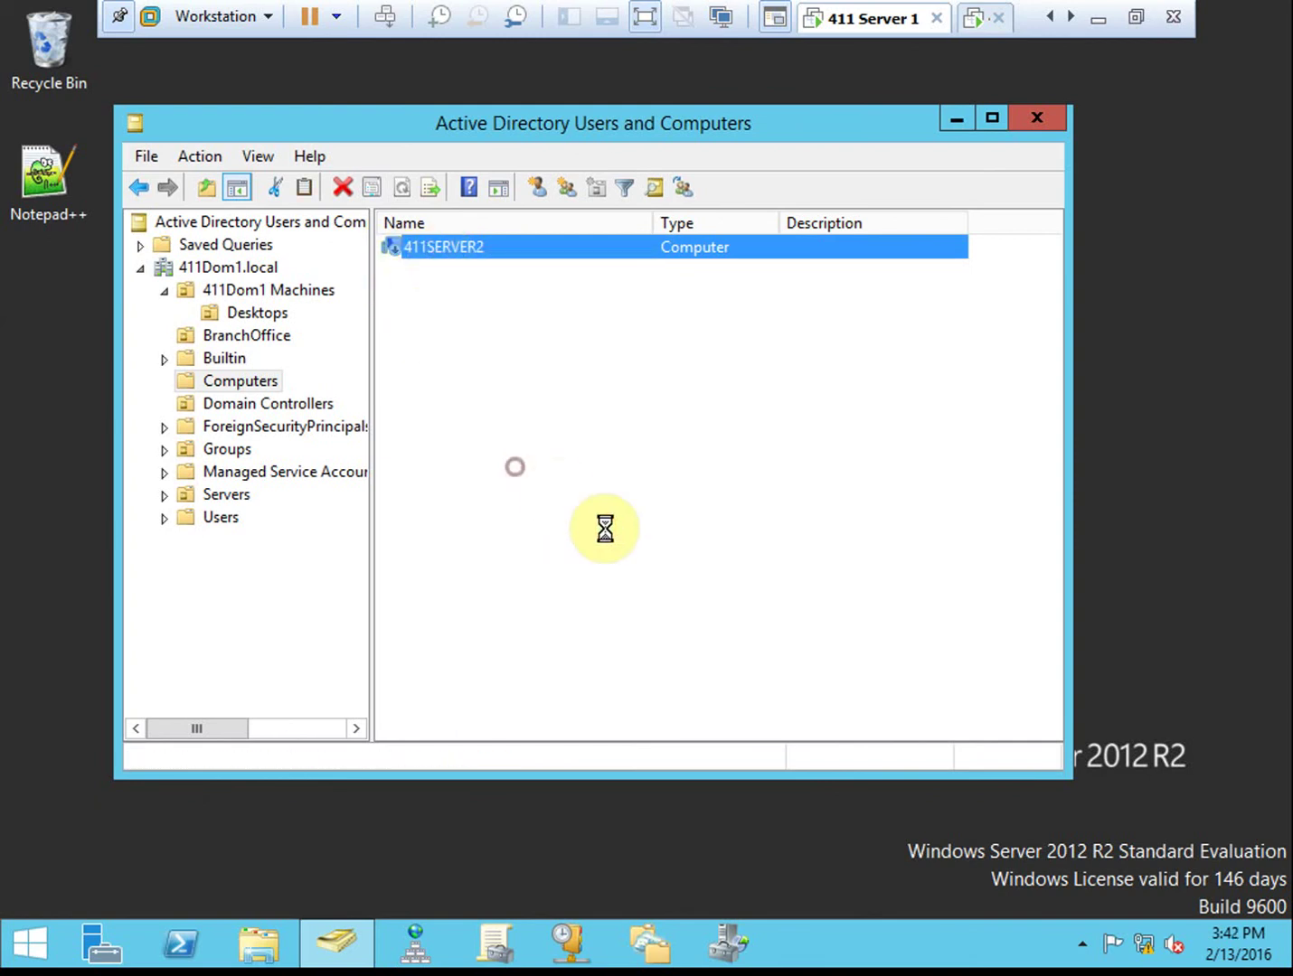
click(763, 560)
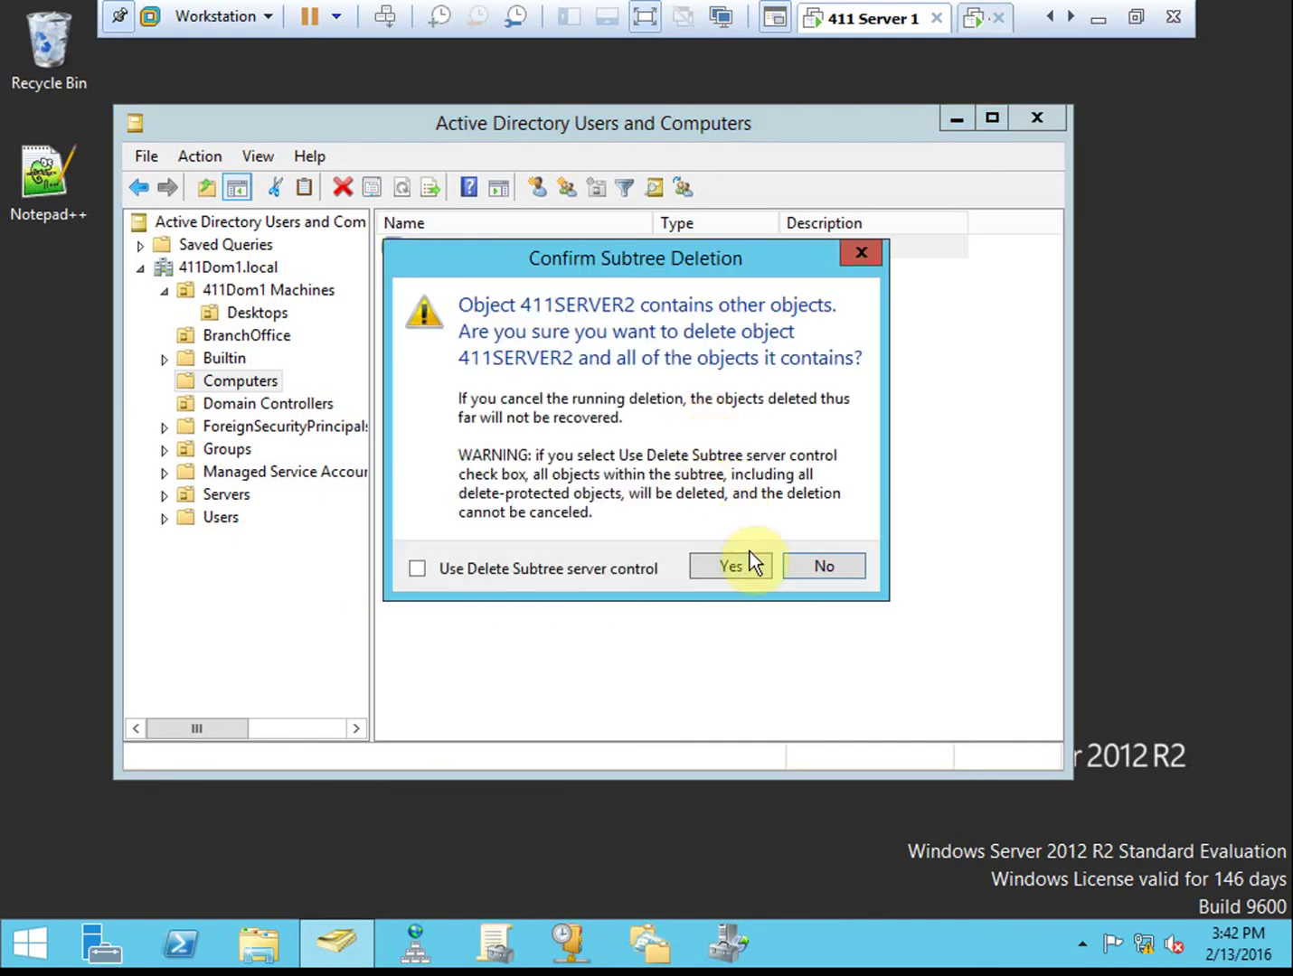
Confirm the subtree deletion of 411SERVER2 and close Active Directory Users and Computers
click(729, 560)
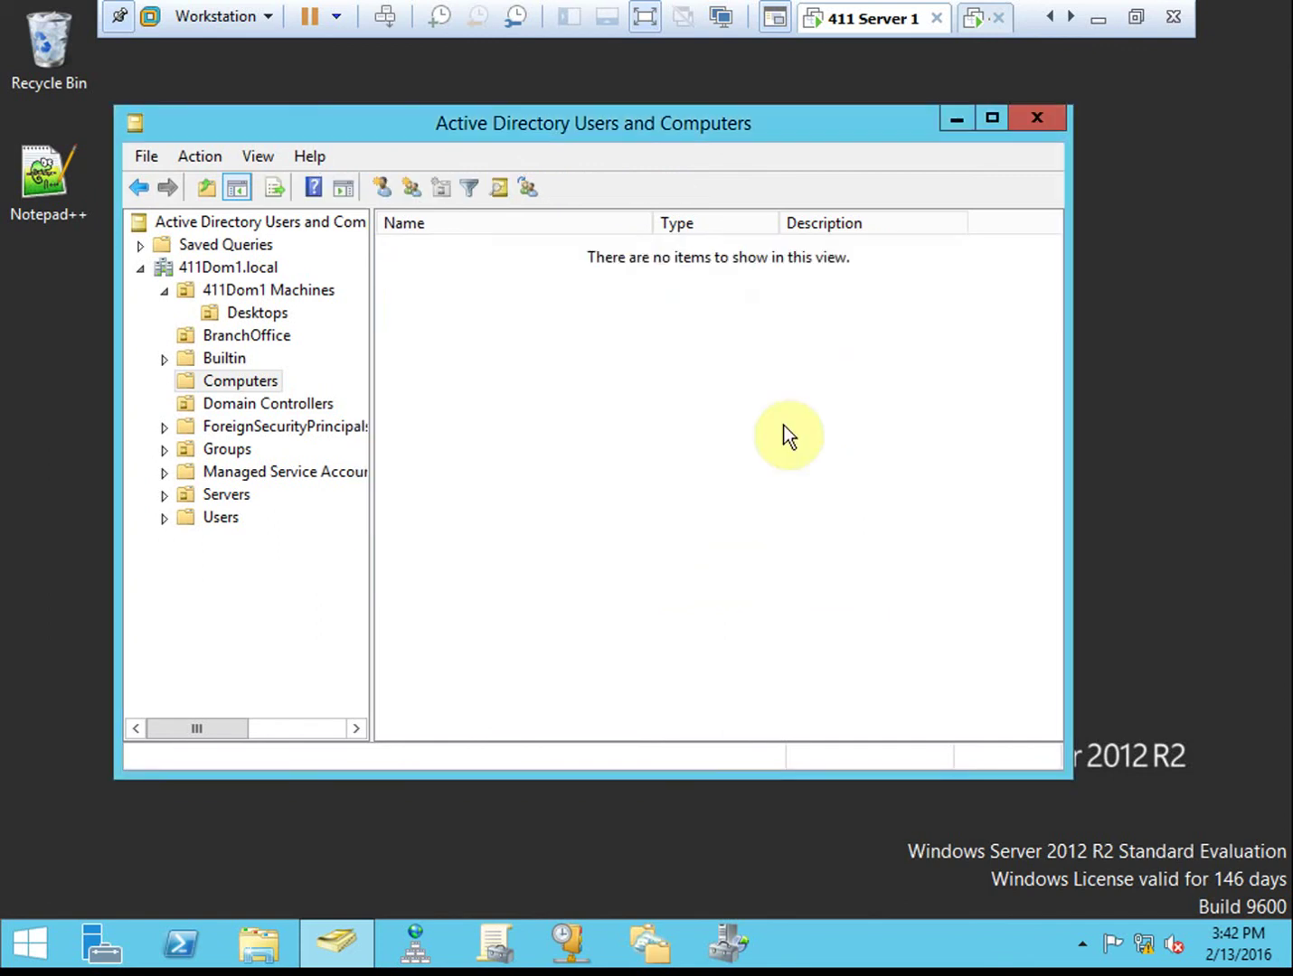
click(1039, 120)
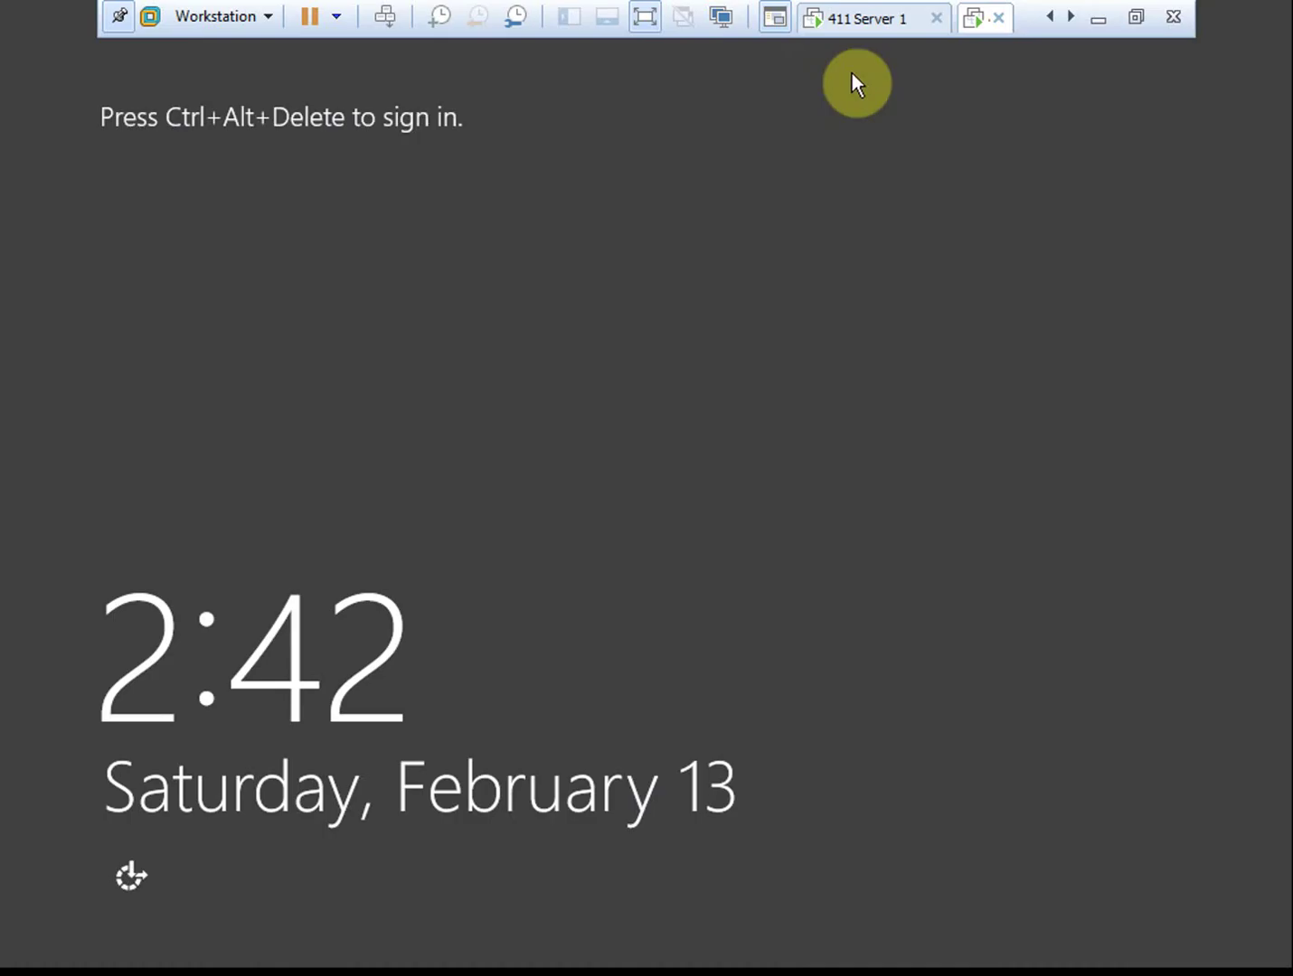
Sign in to Server 2 as the local Administrator by entering the account password
click(385, 17)
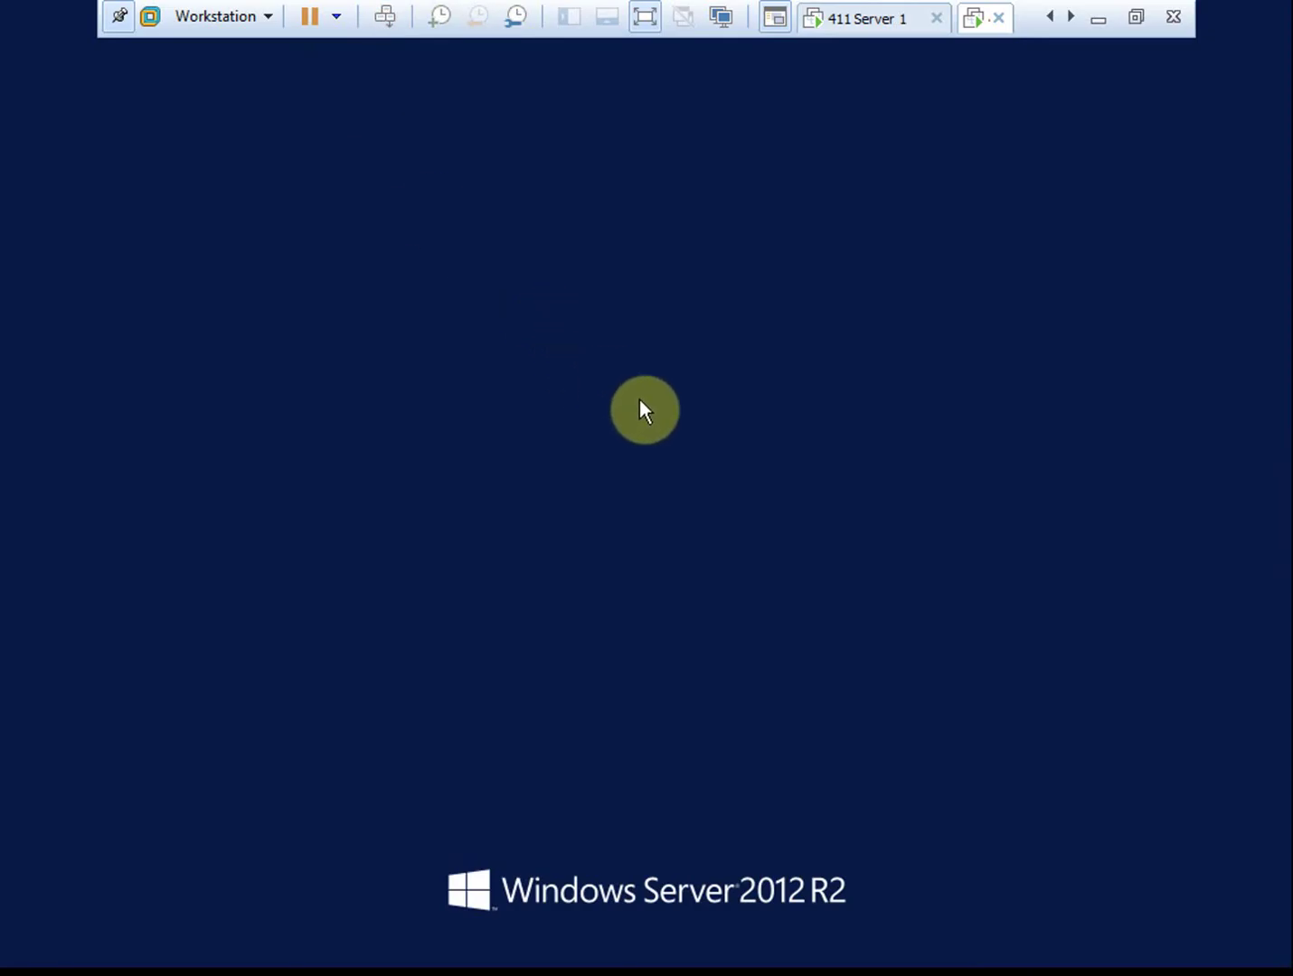
text(Pa$$)
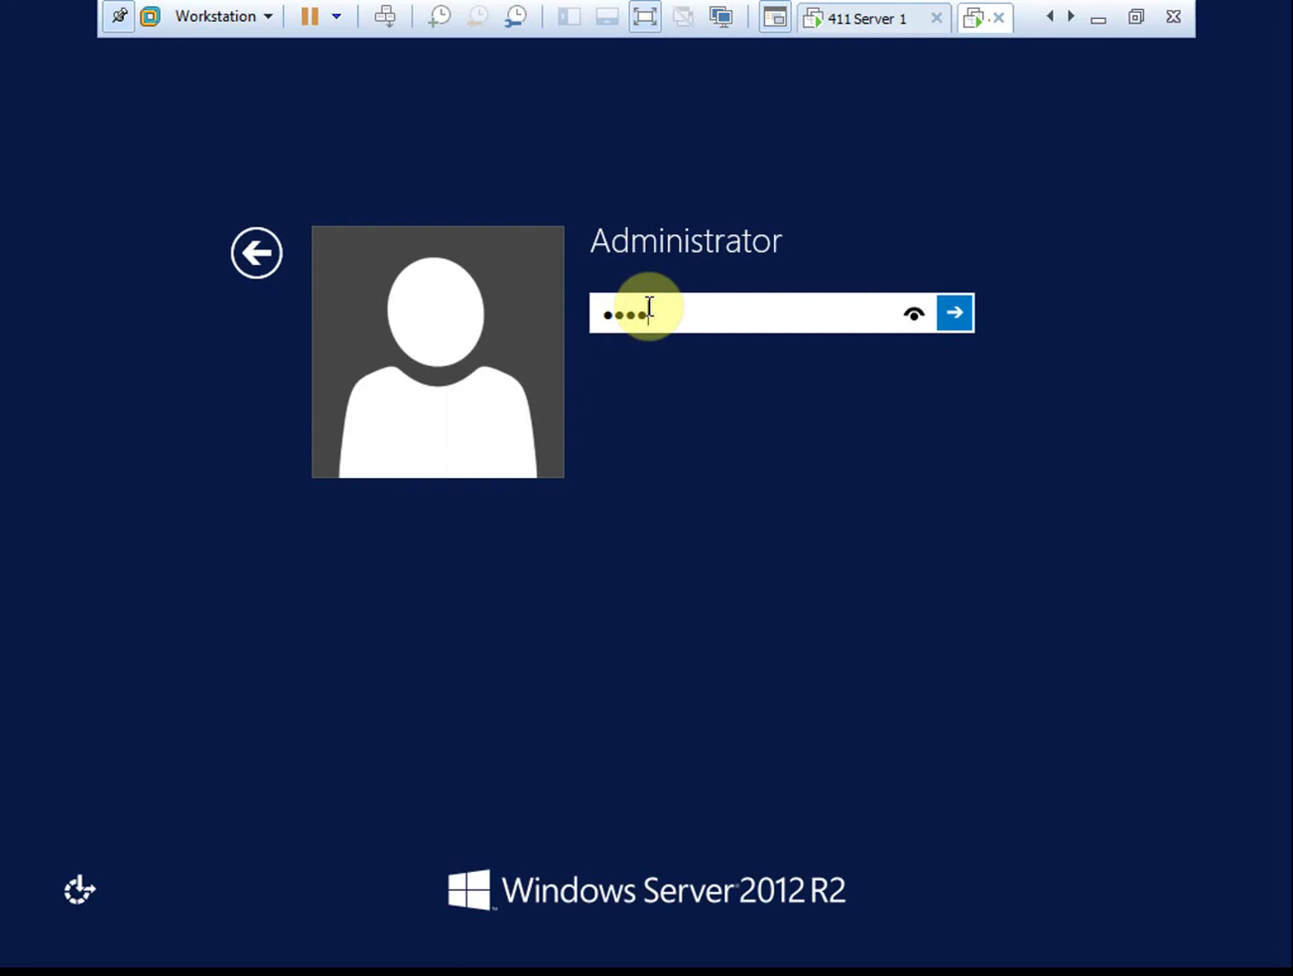
text(w0rd12)
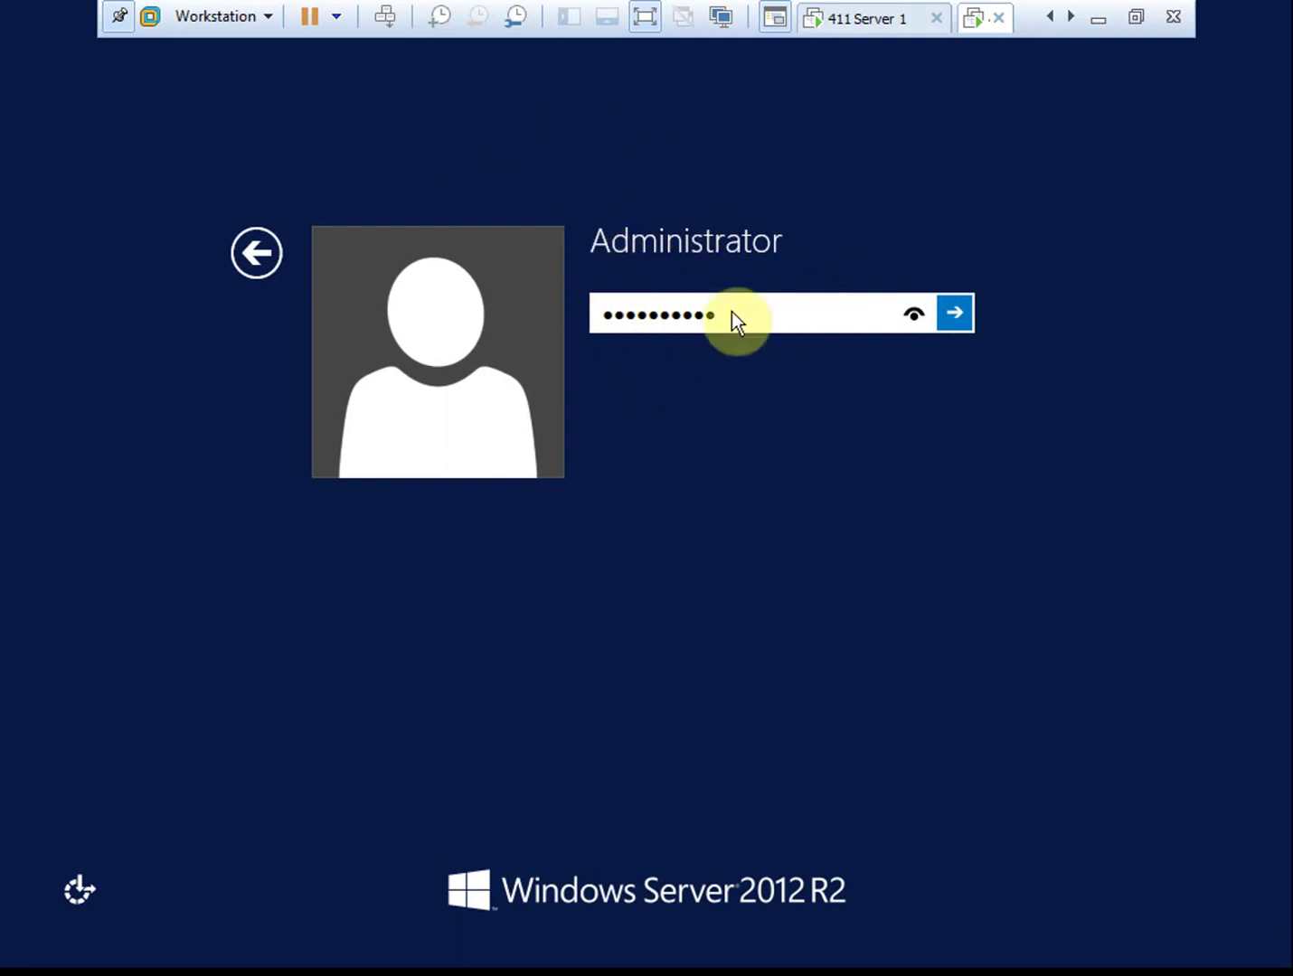
click(955, 313)
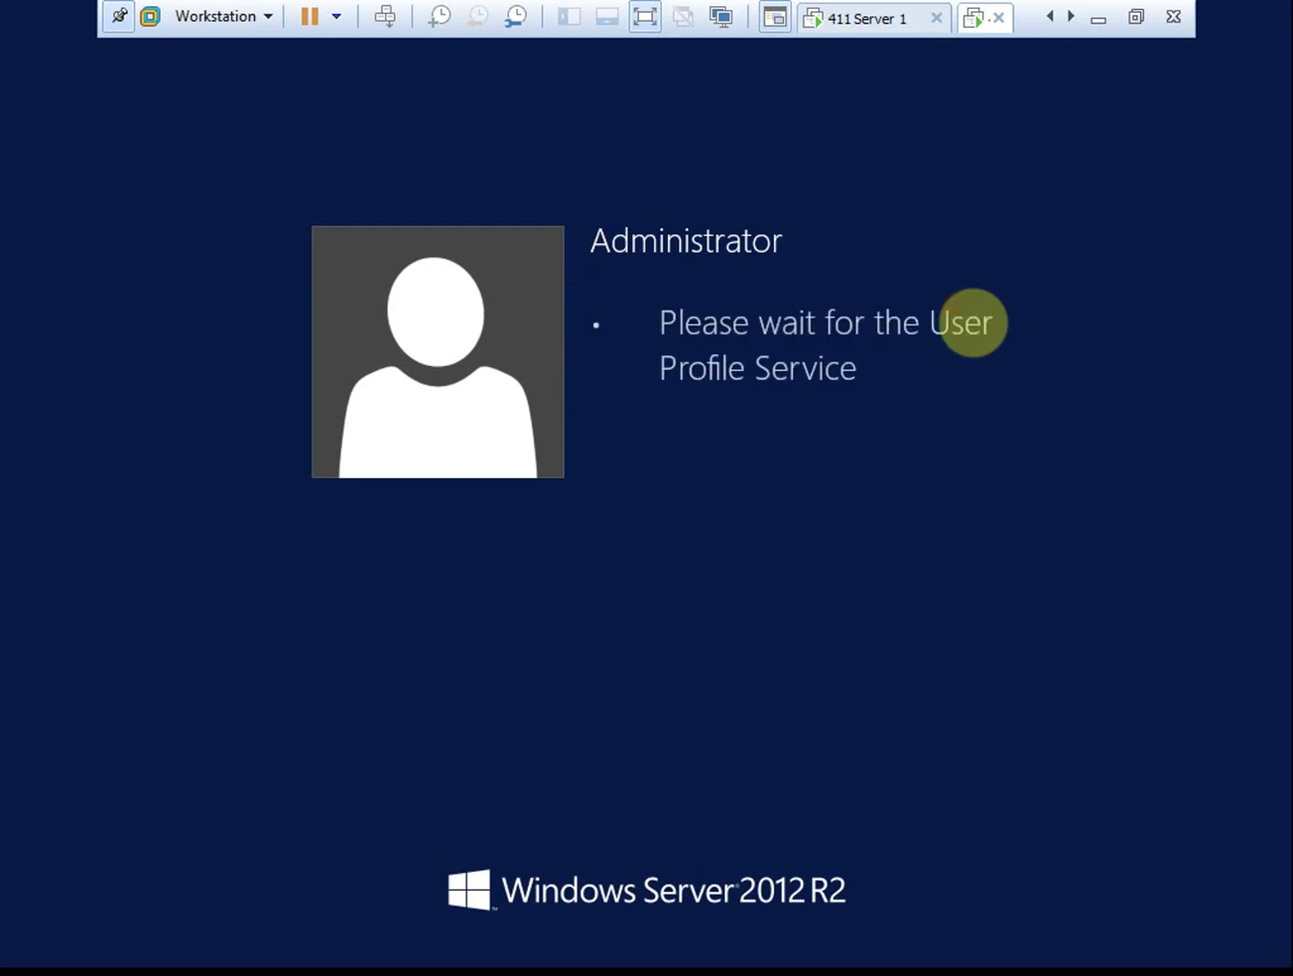
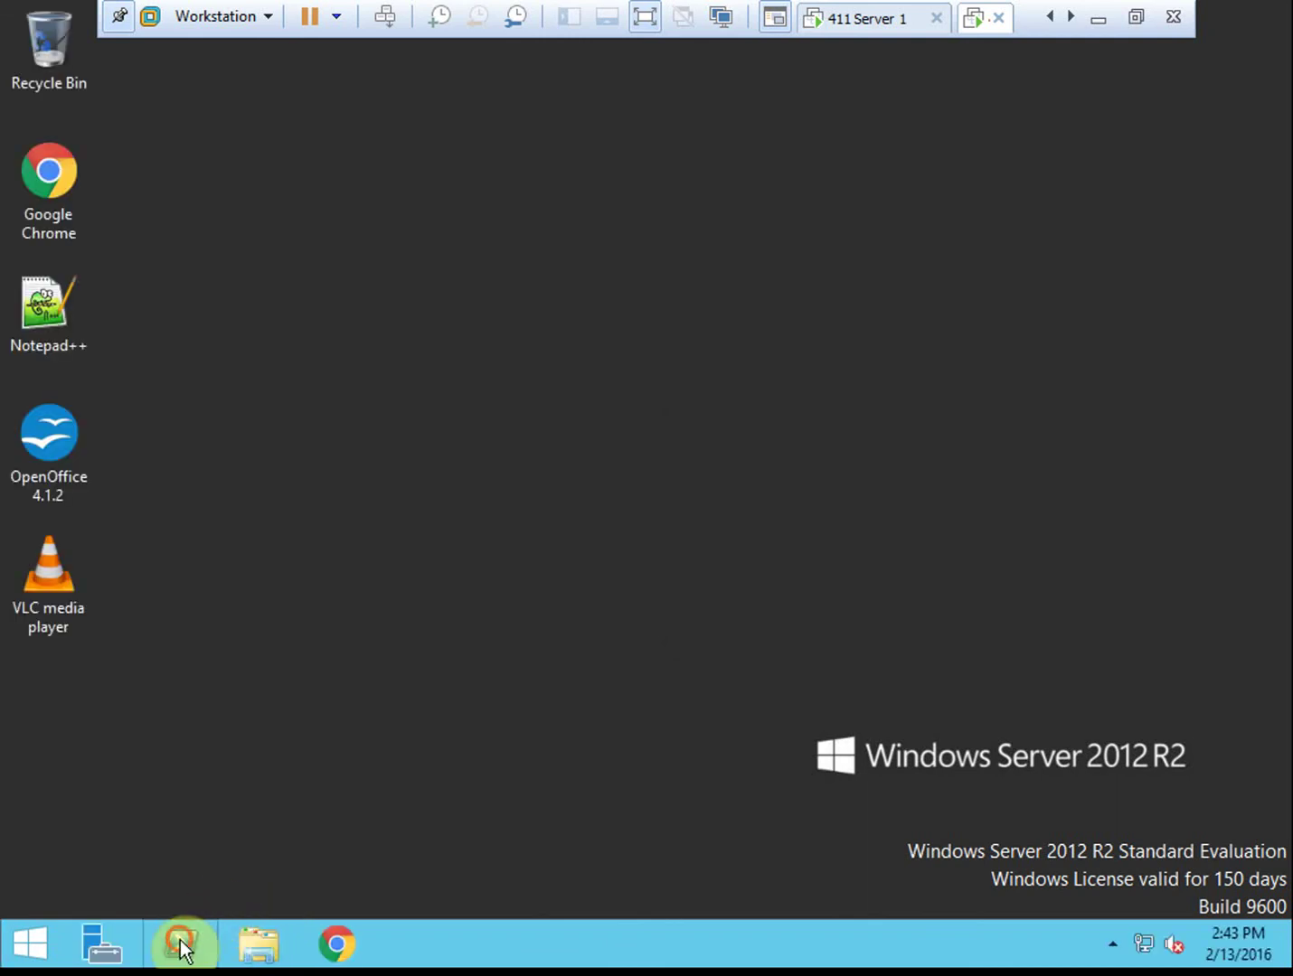
Open a PowerShell console and restore it to a smaller window
click(182, 945)
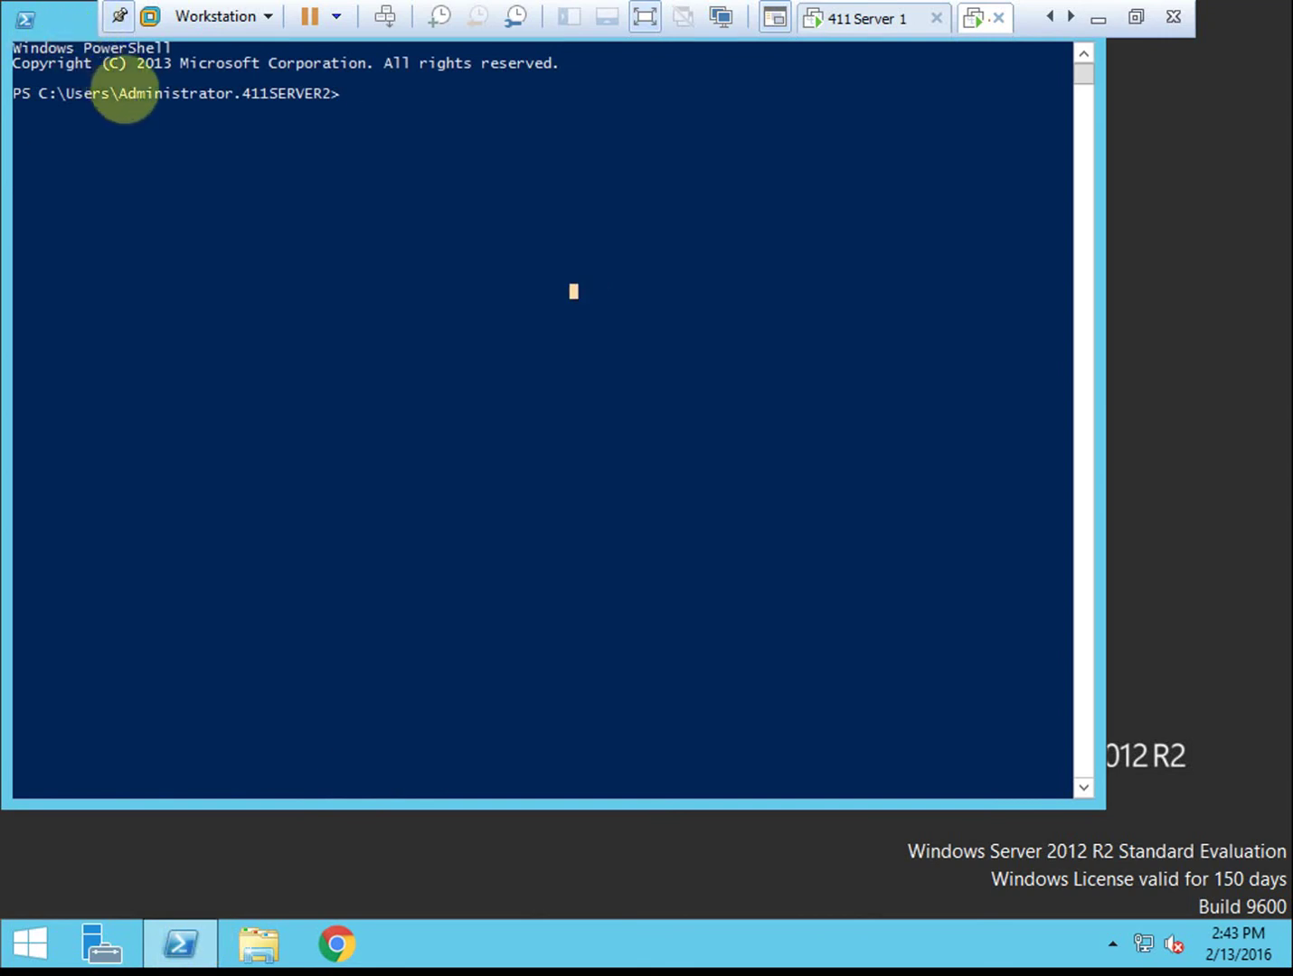
drag(125, 90, 87, 58)
click(518, 162)
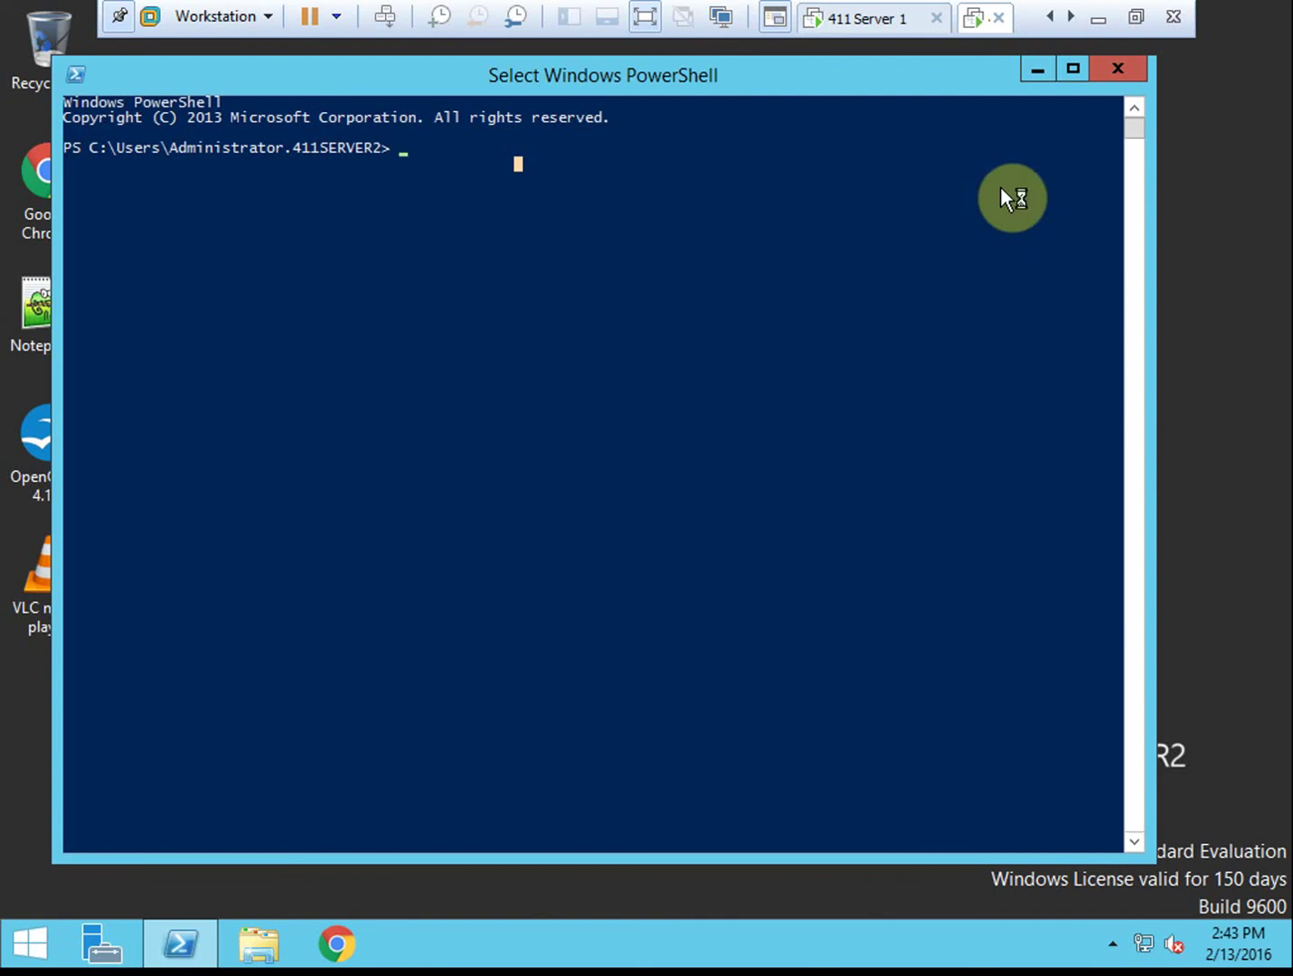
key(Escape)
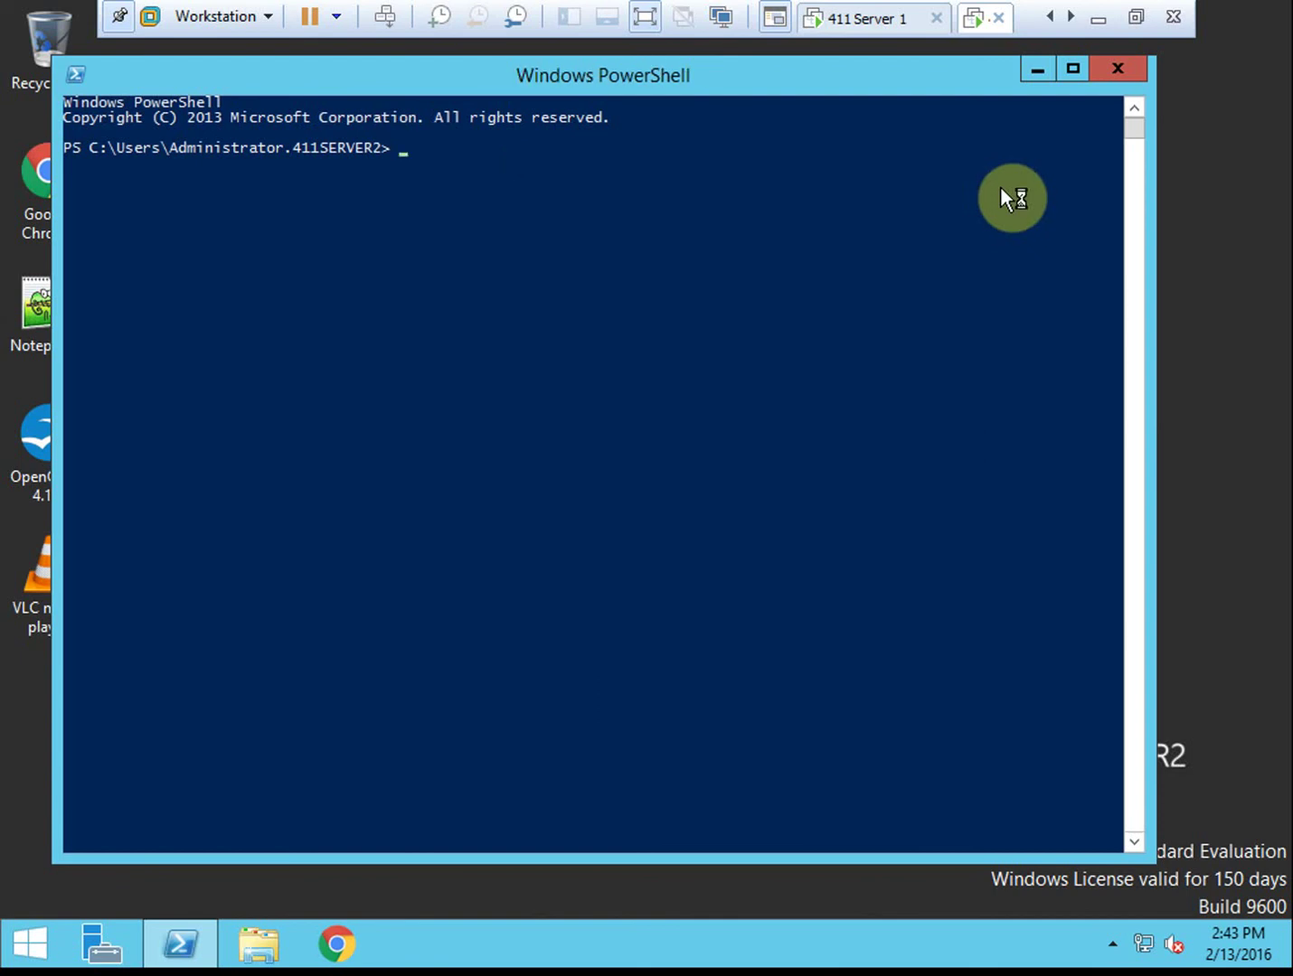
Type Install-ADDSDomainController -DomainName "411Dom1.local" -credential (get-credential), dismissing the VMware Tools prompt
text(Install-ADD)
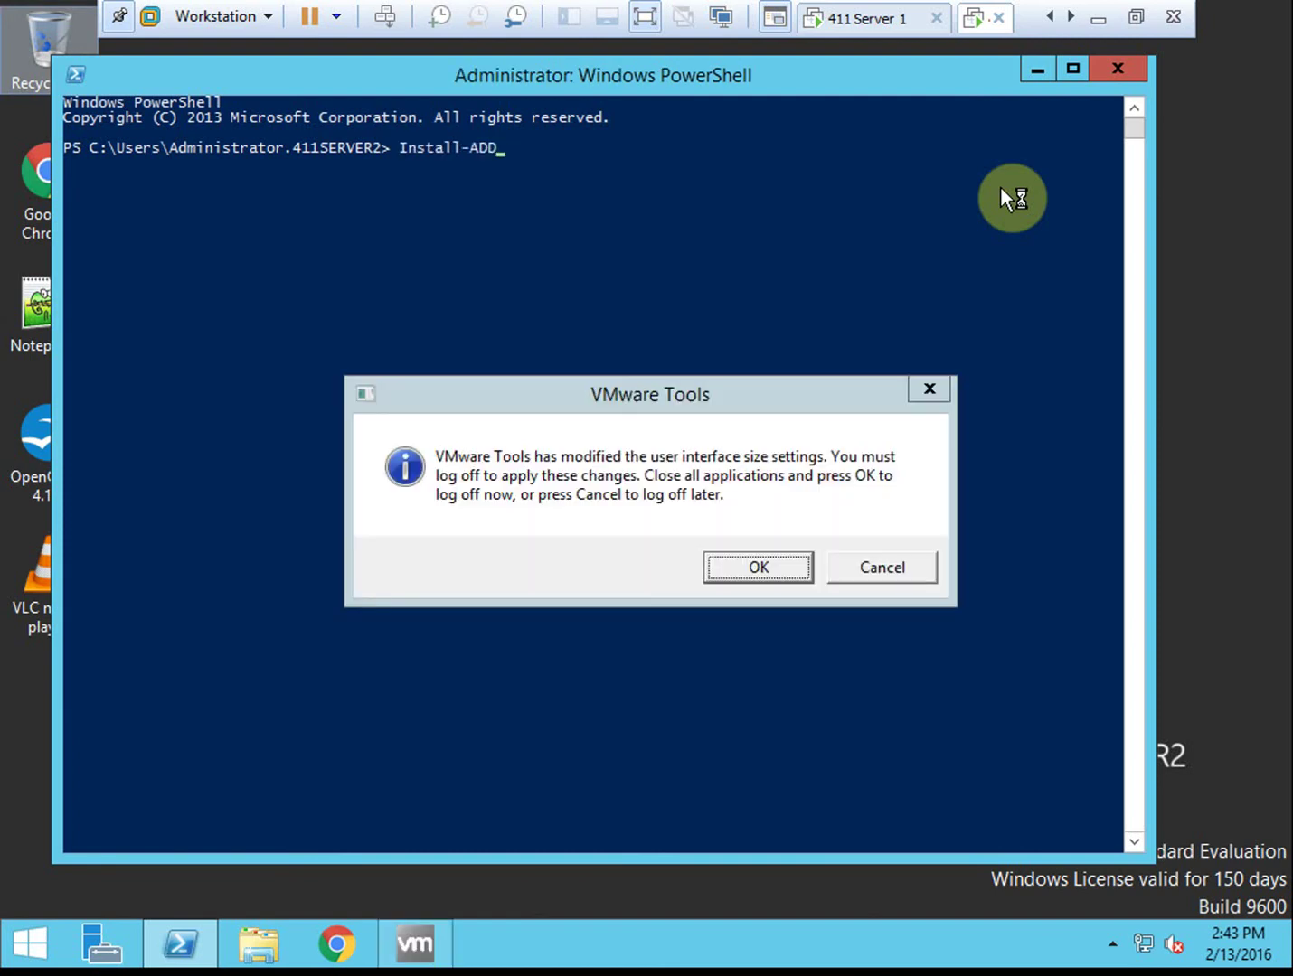
text(SDomainController)
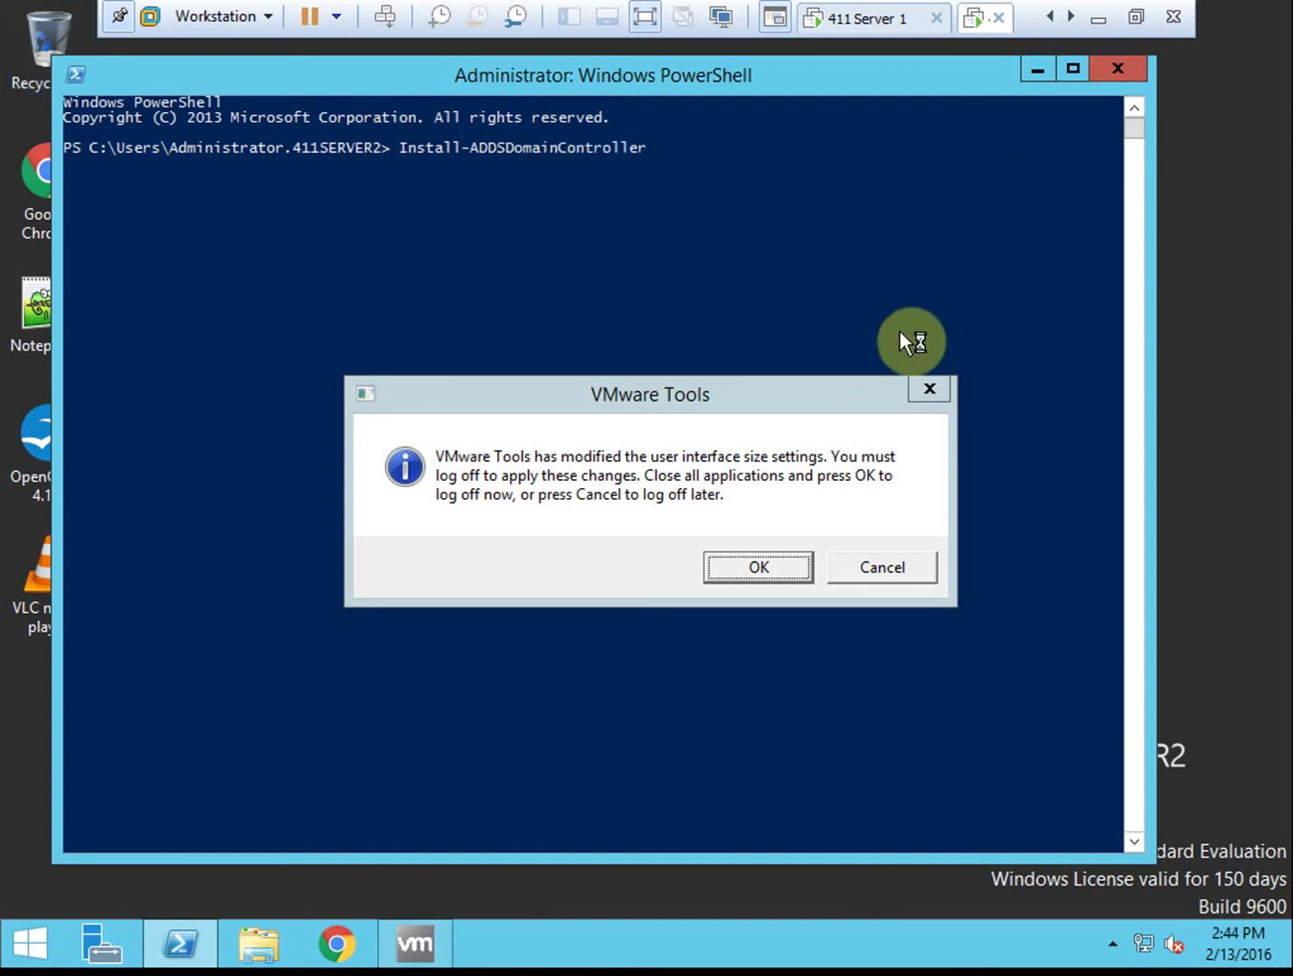
click(900, 568)
click(738, 150)
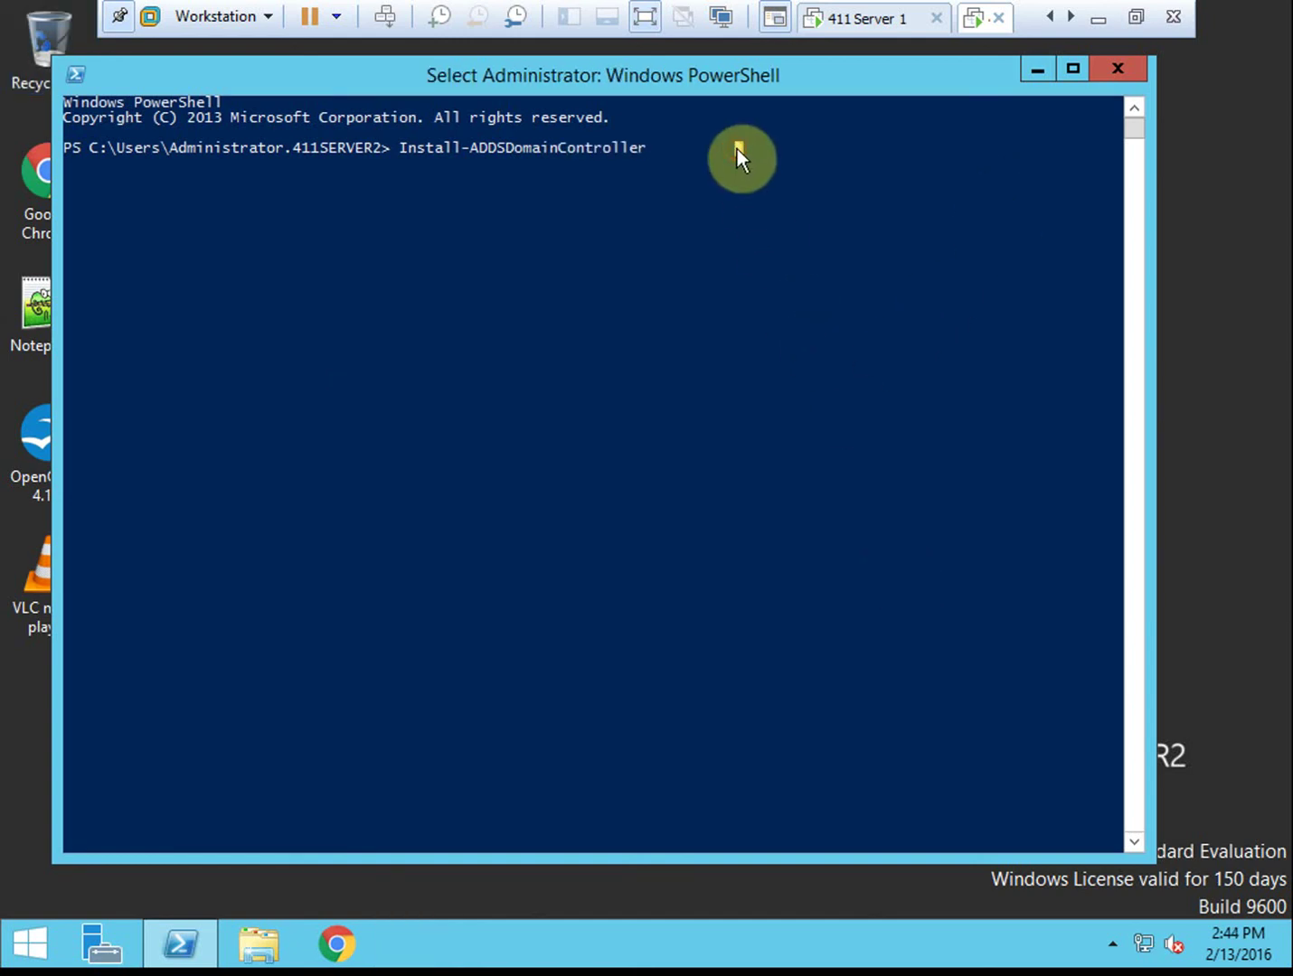
text(-Domain)
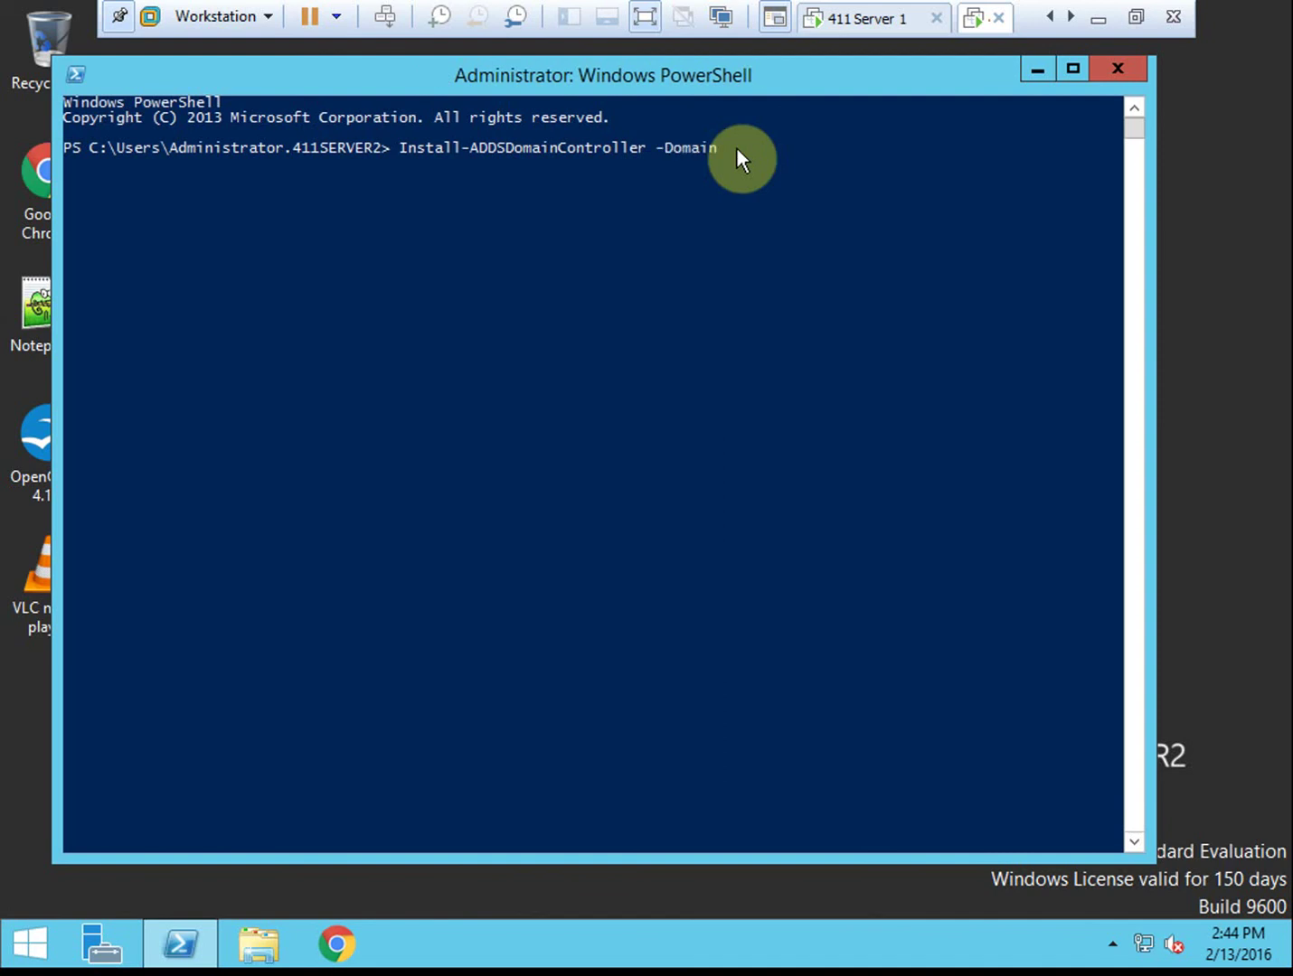
text(Name )
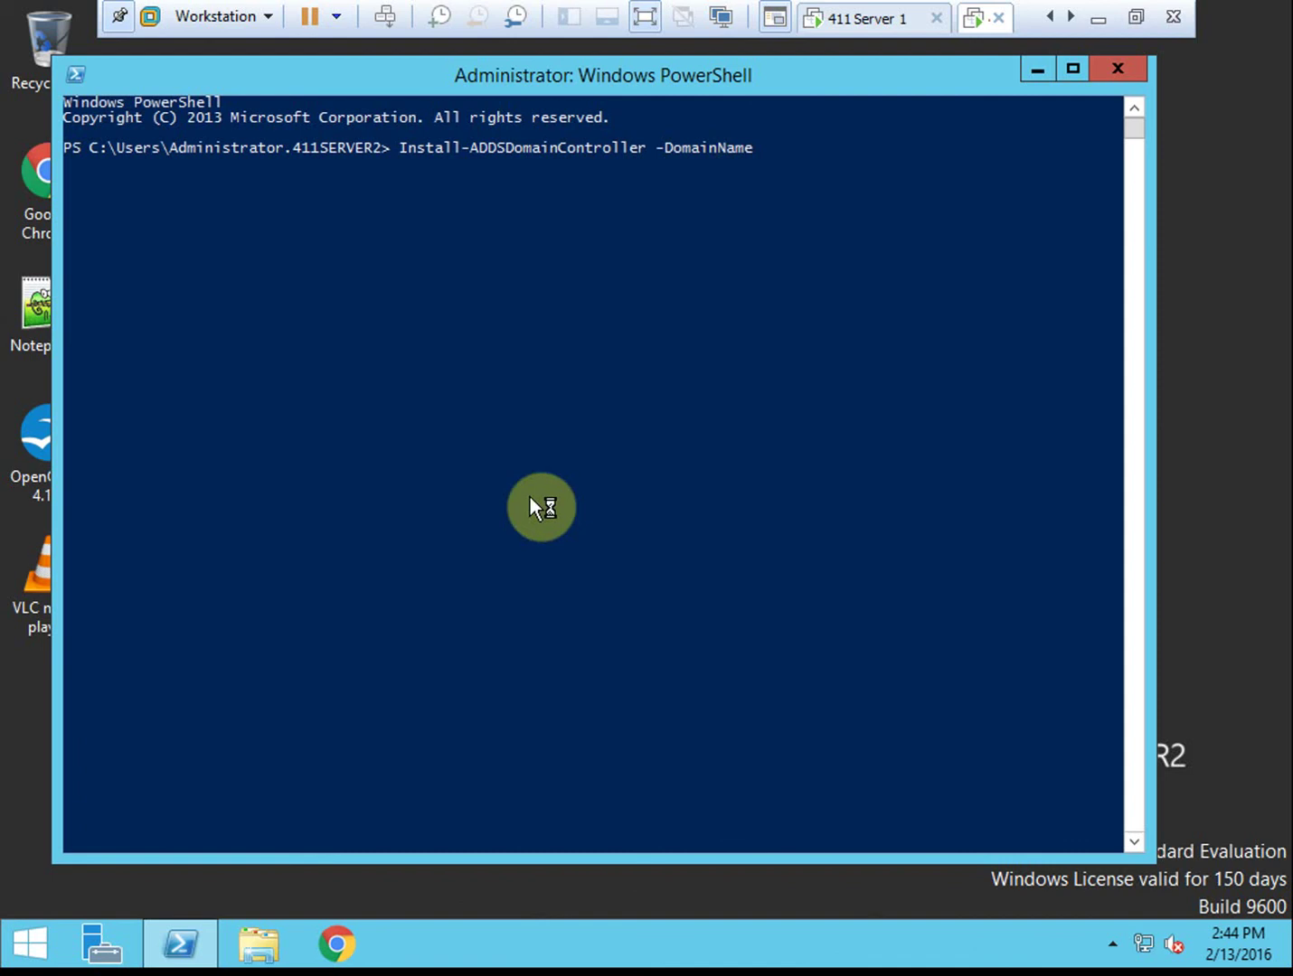
text("411Dom)
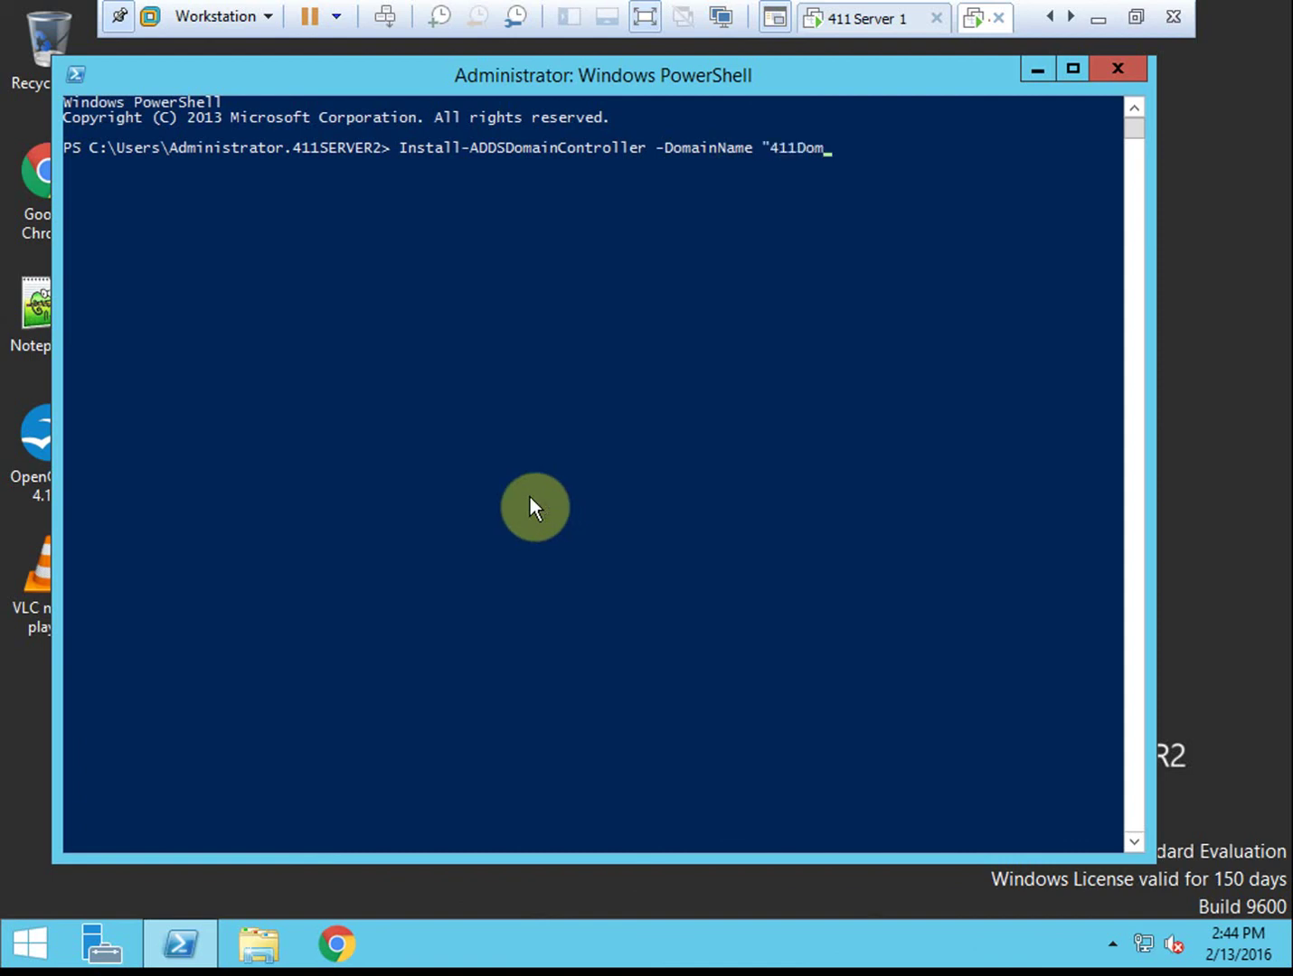
text(1.local" -credential)
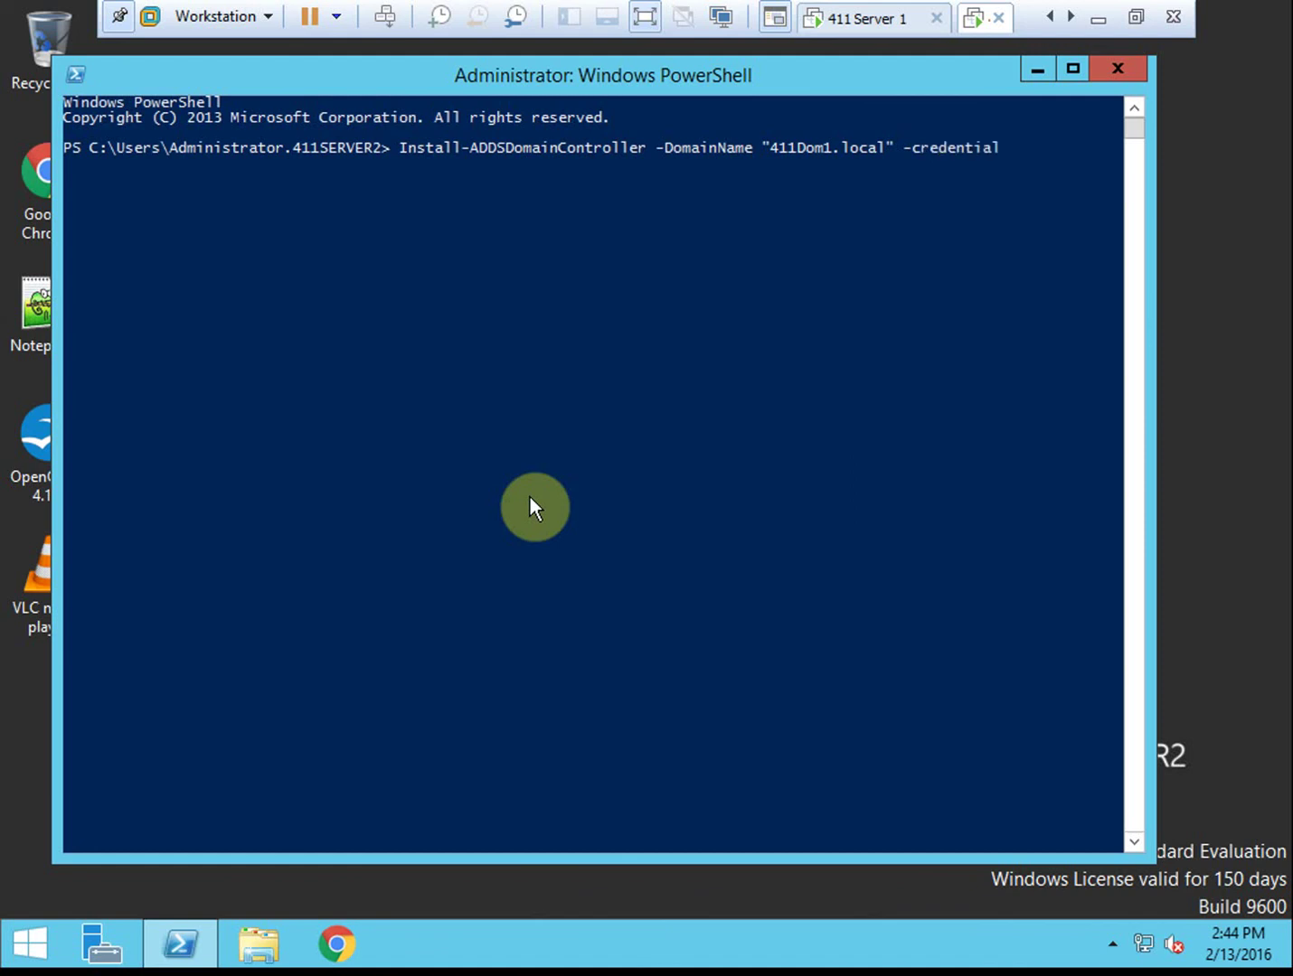
text( (get-credential))
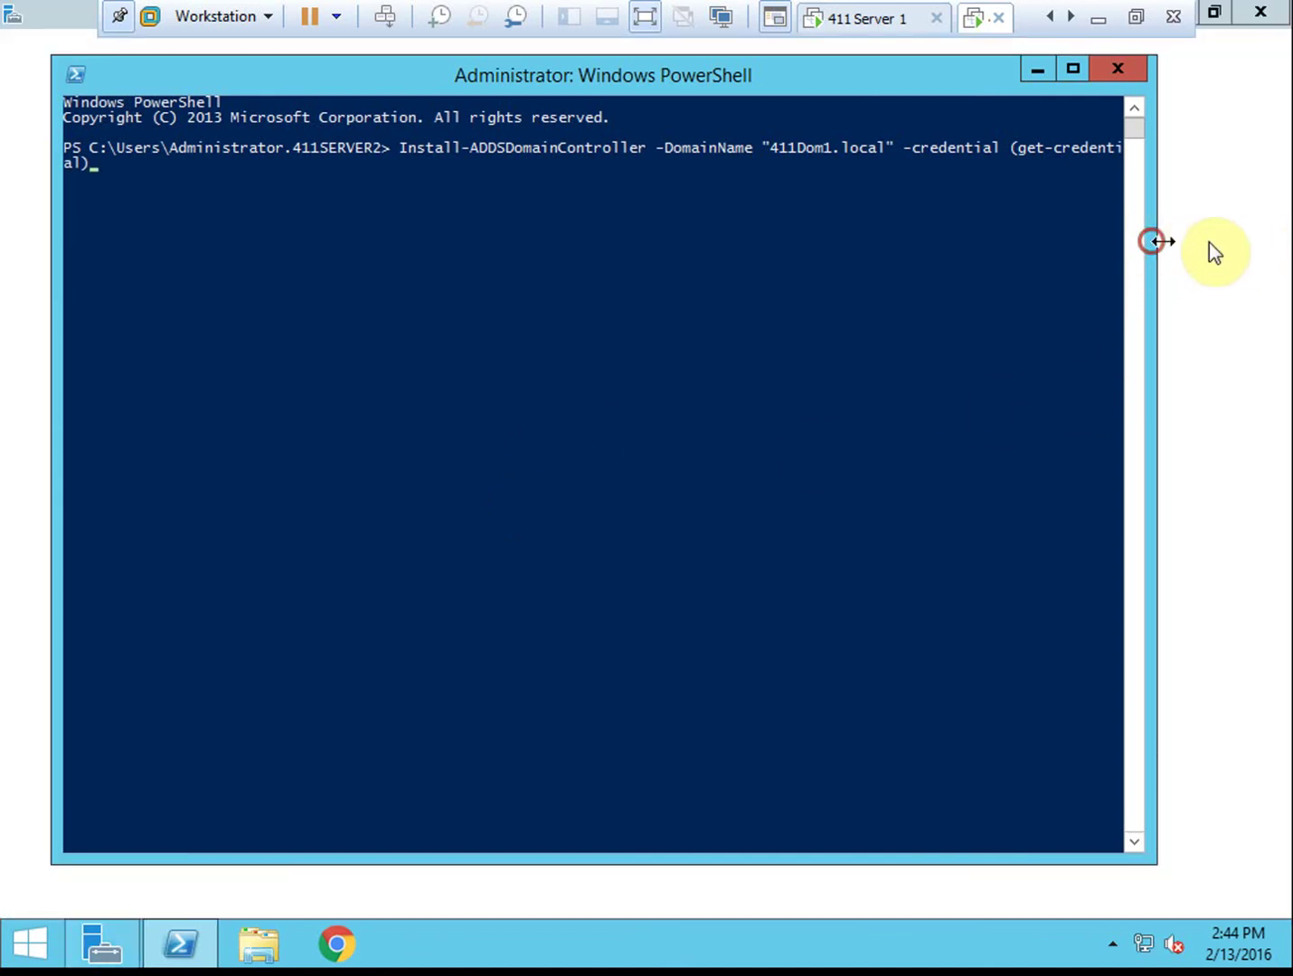
click(650, 193)
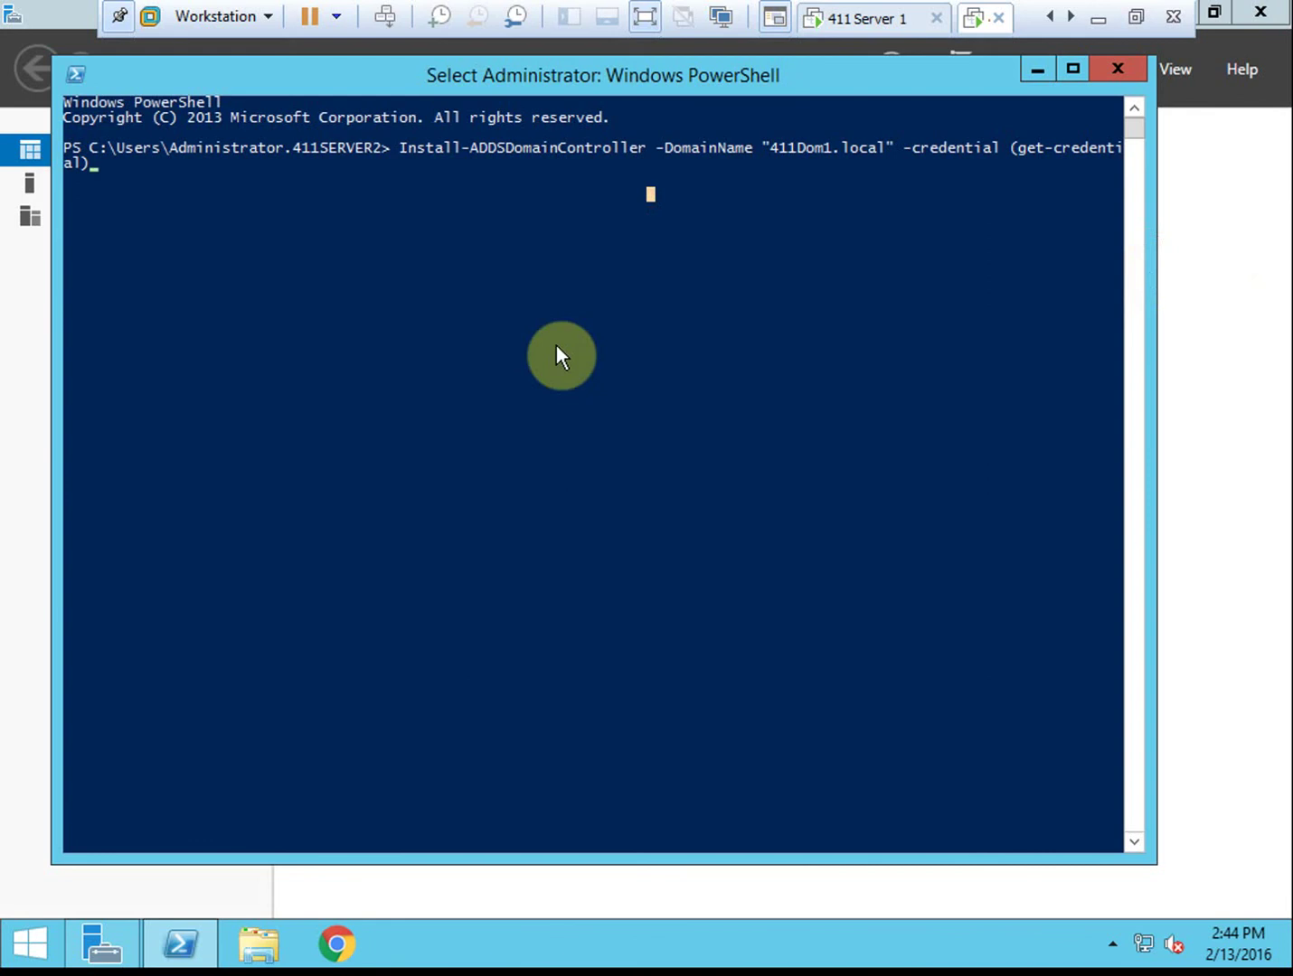
click(1262, 22)
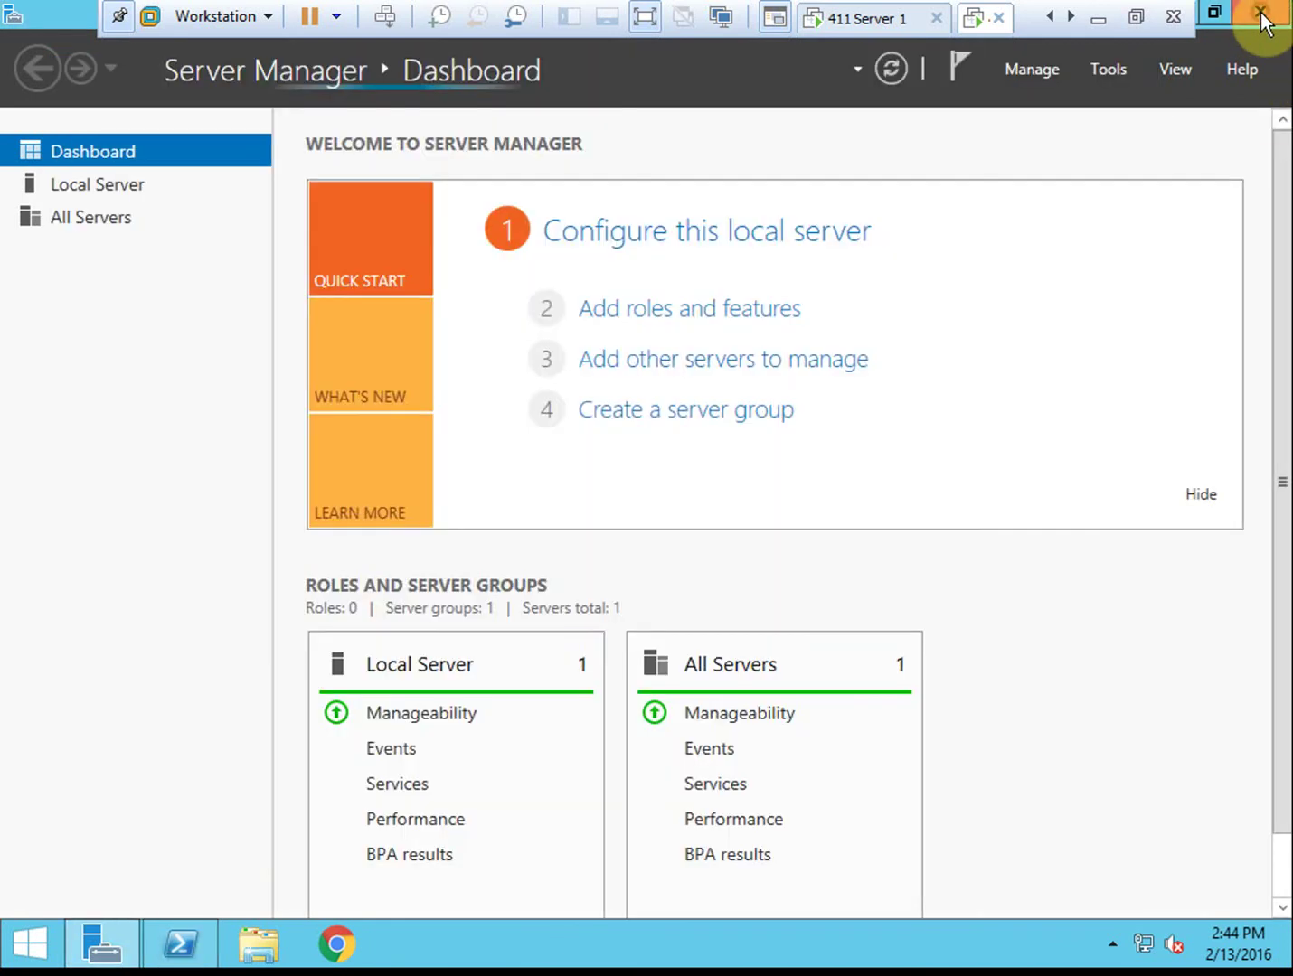
click(1261, 14)
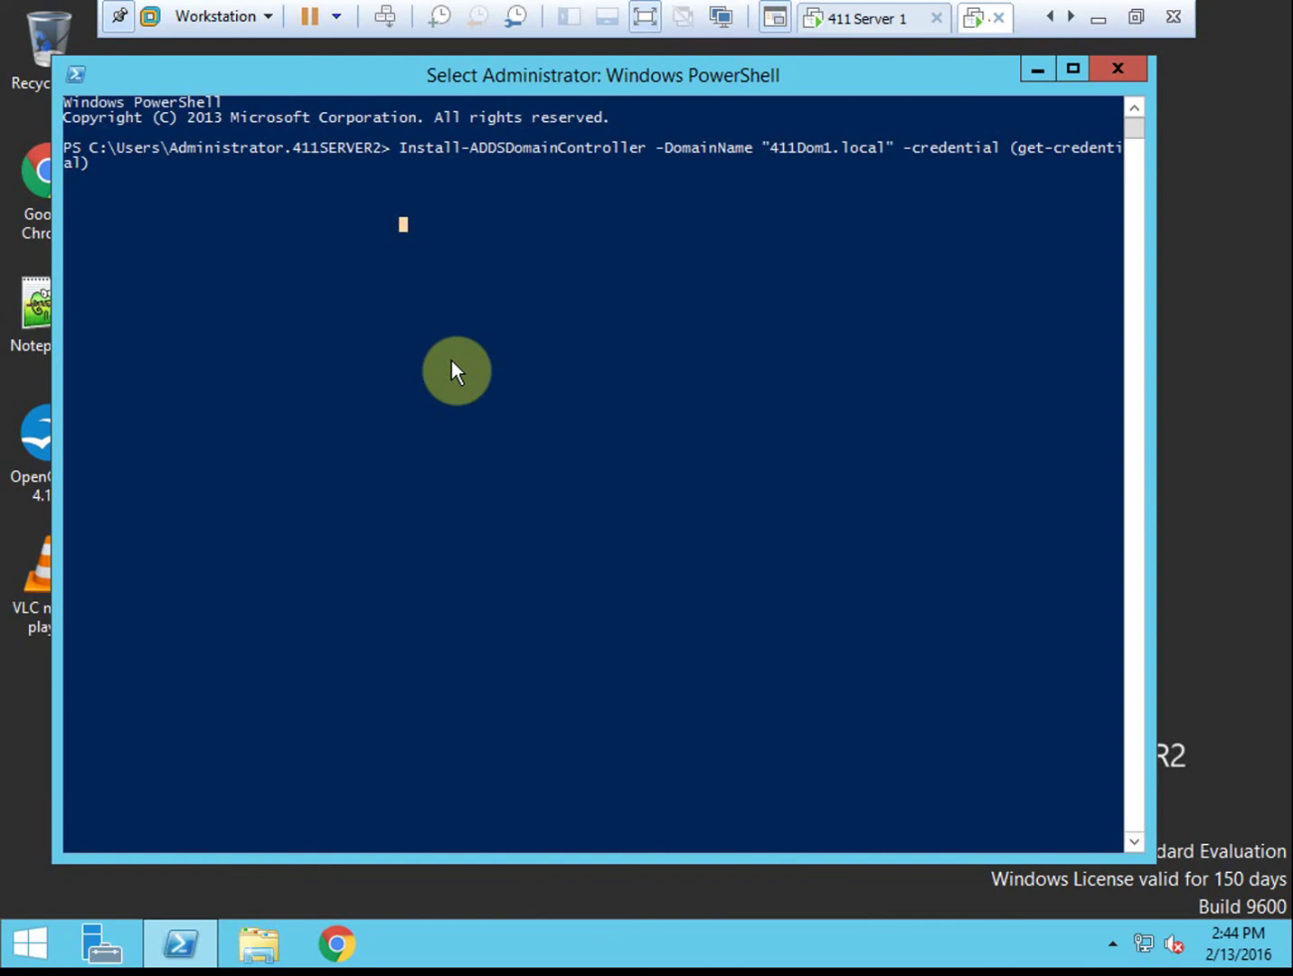
key(Escape)
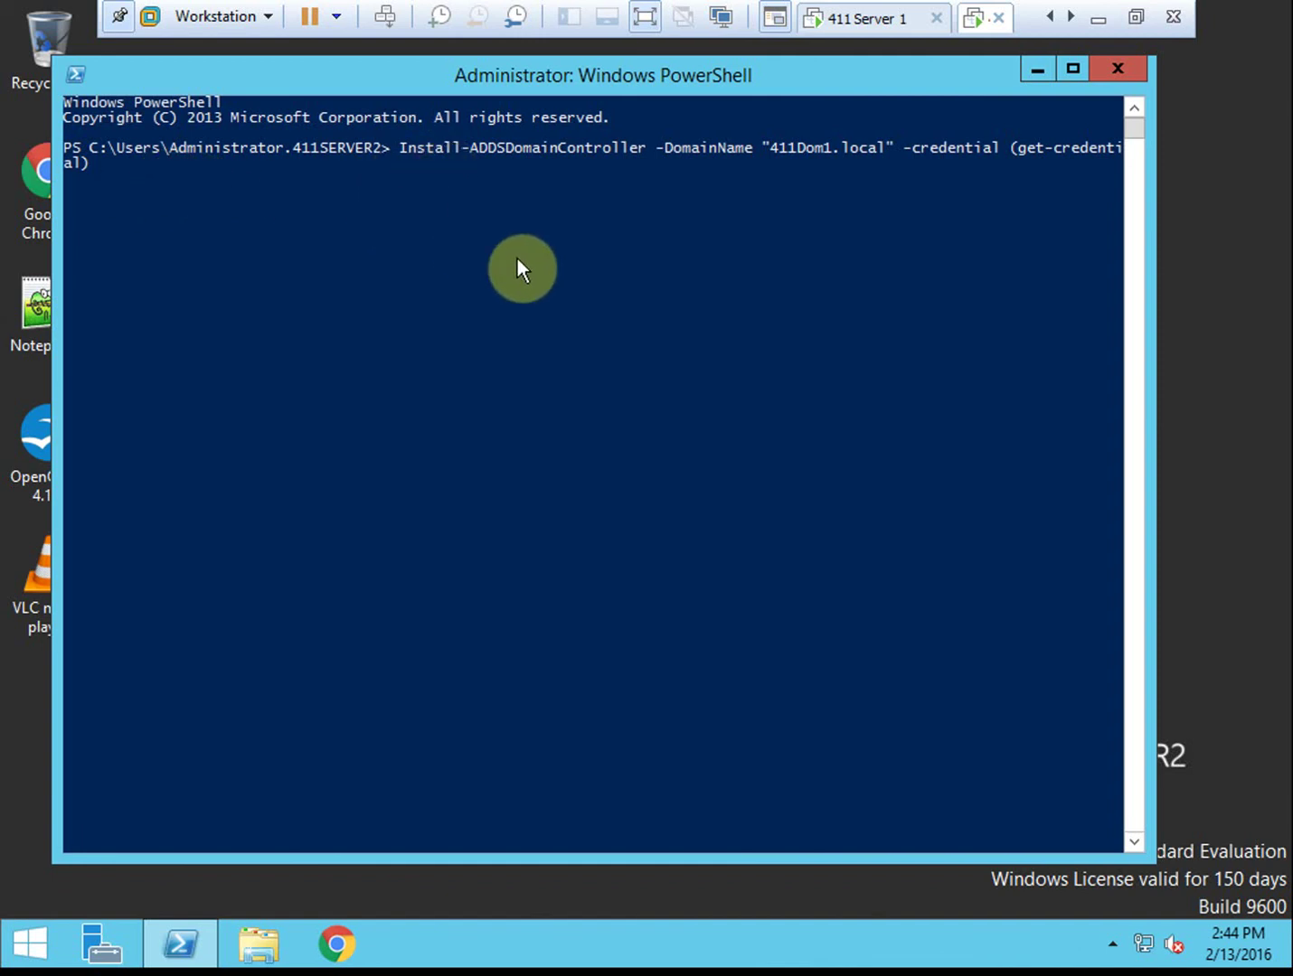
click(439, 254)
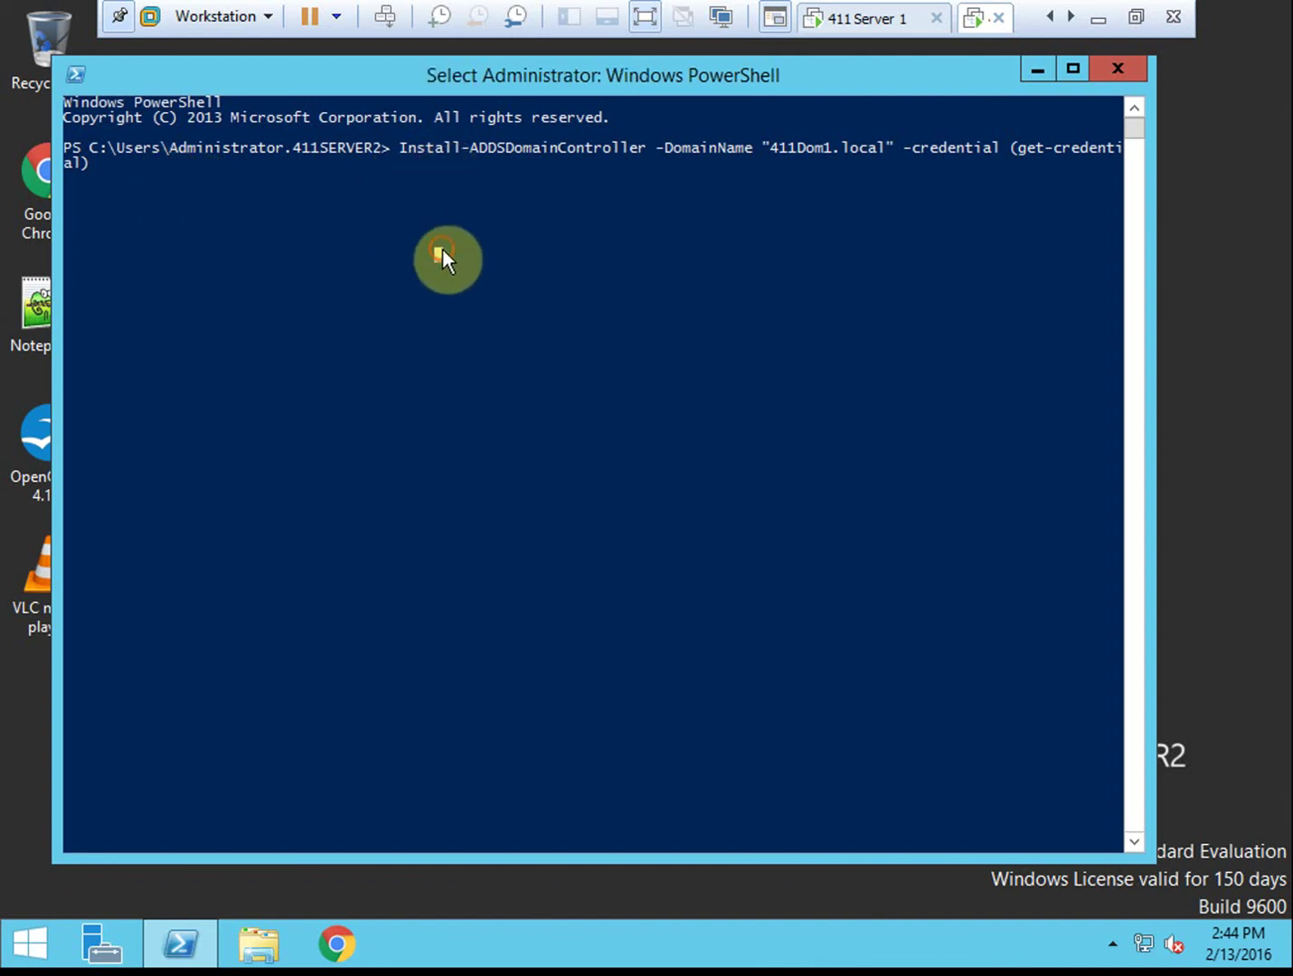
right_click(428, 301)
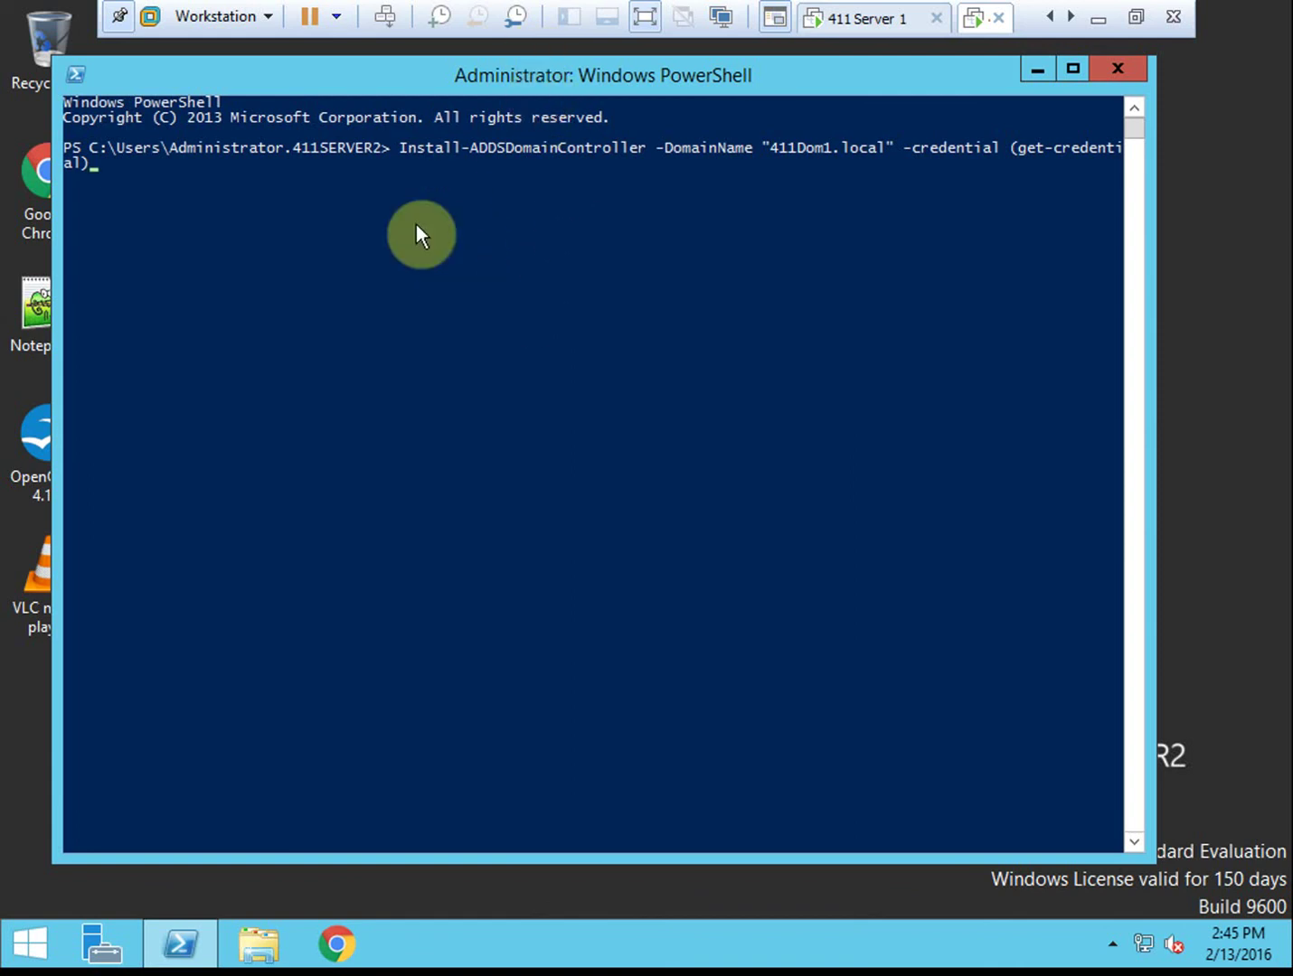
Retype the closing parenthesis and run the promotion command
key(BackSpace)
text())
key(Return)
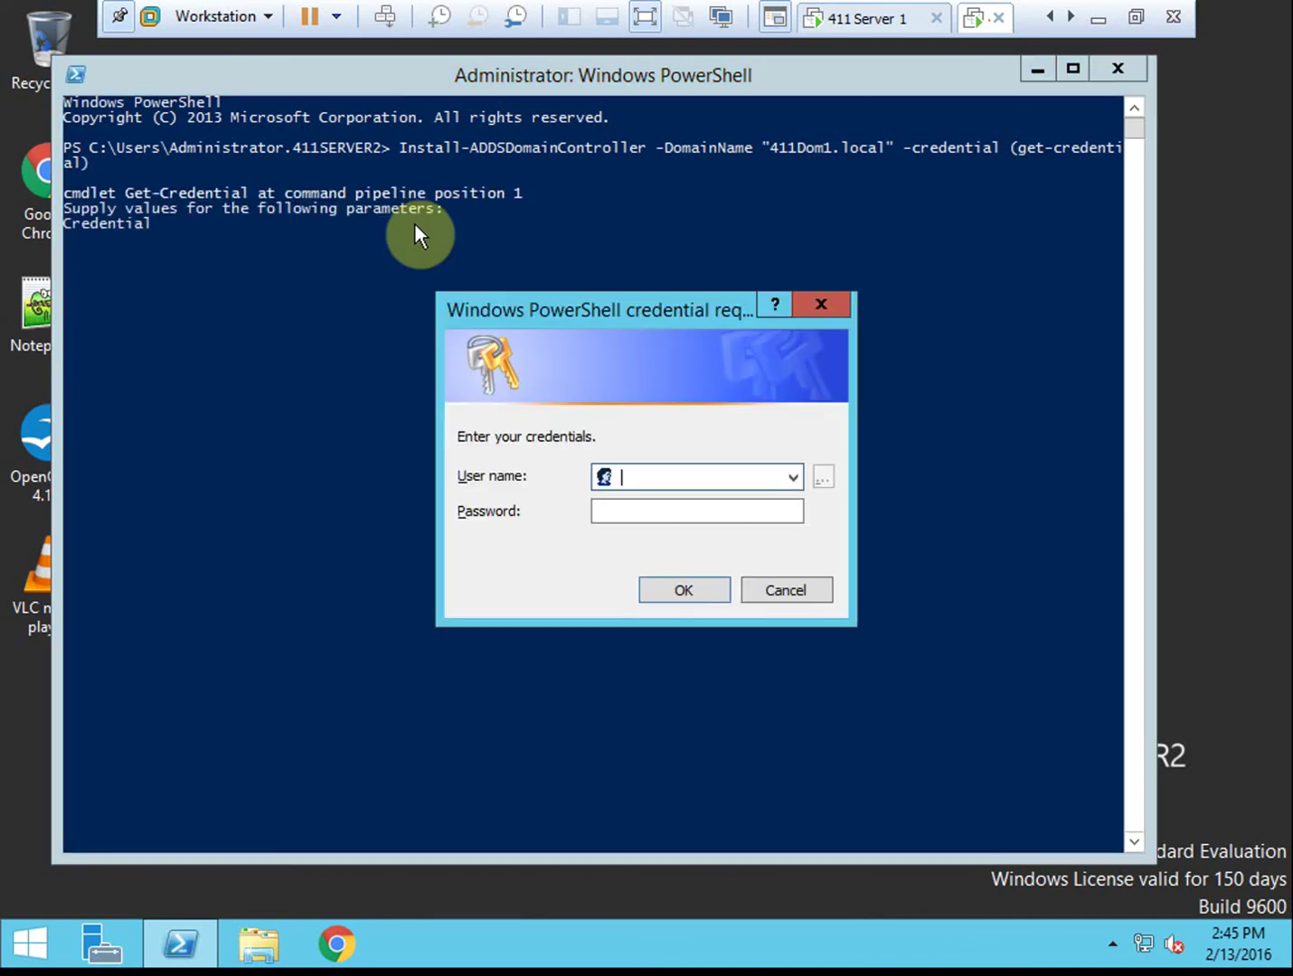
Supply credentials for user administrator with the account password
click(675, 476)
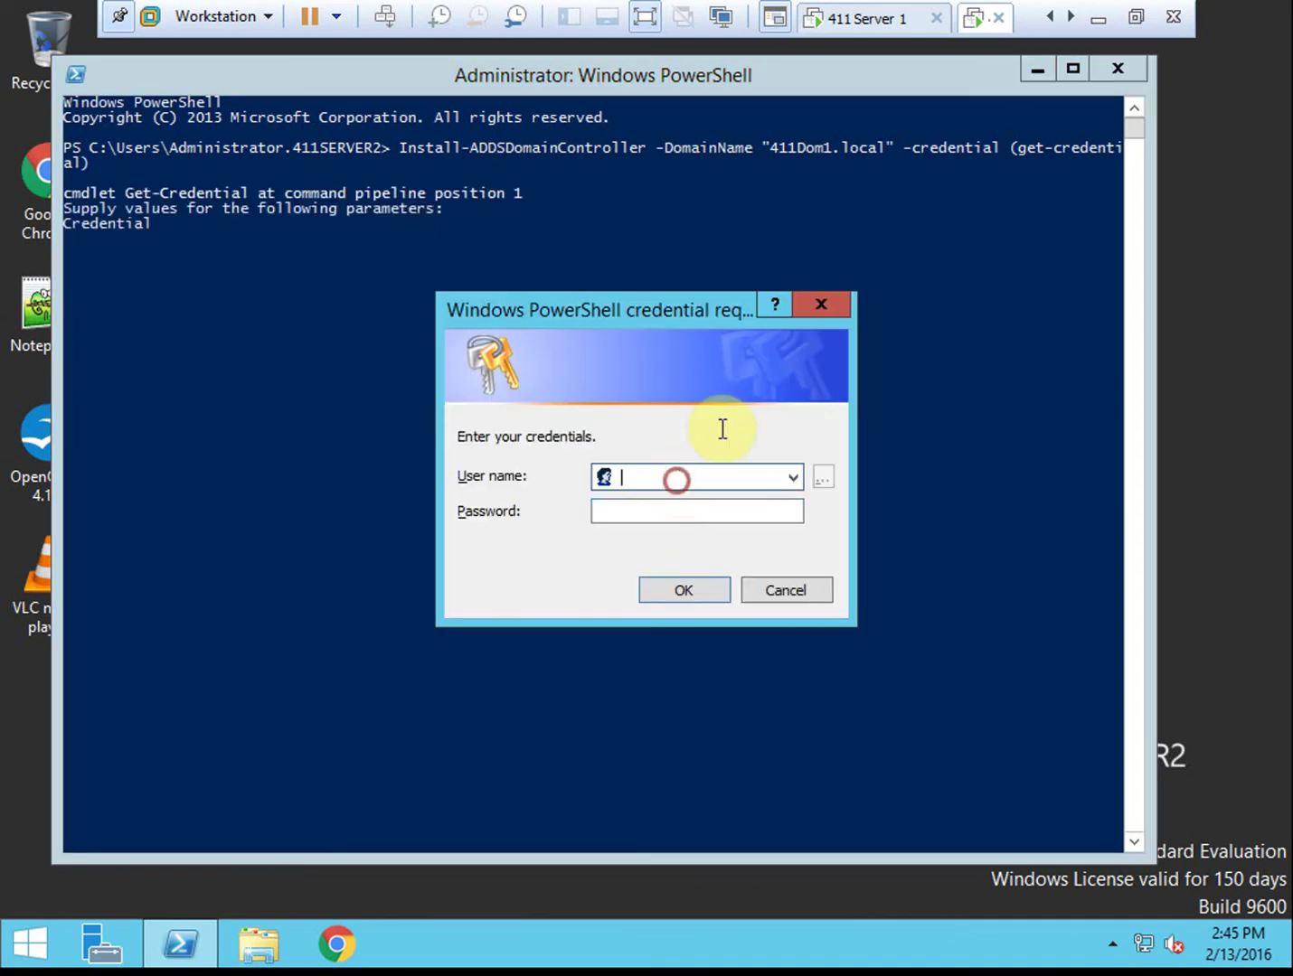
text(ad)
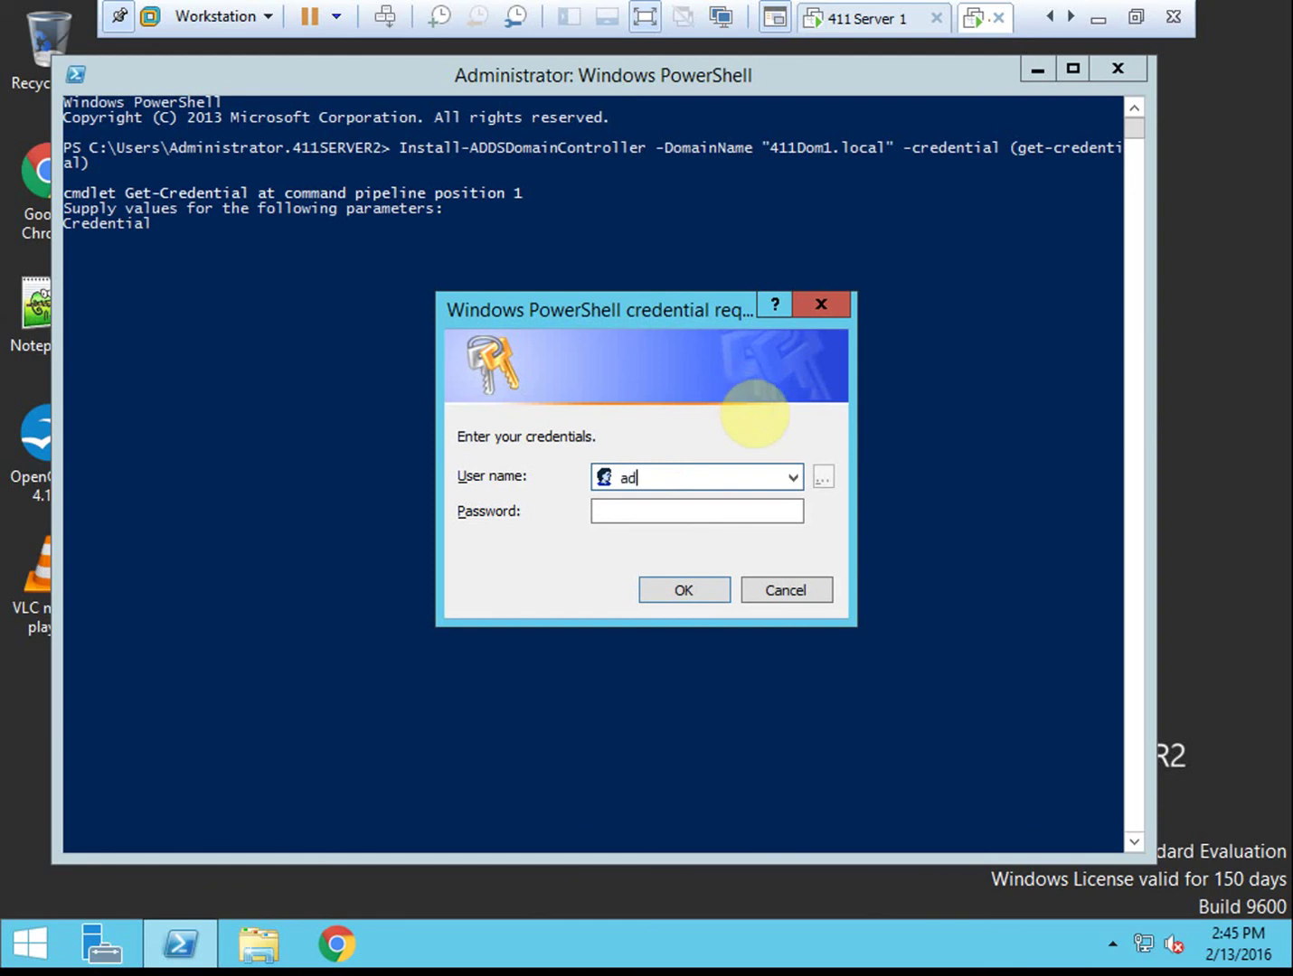
text(ministrator)
key(Tab)
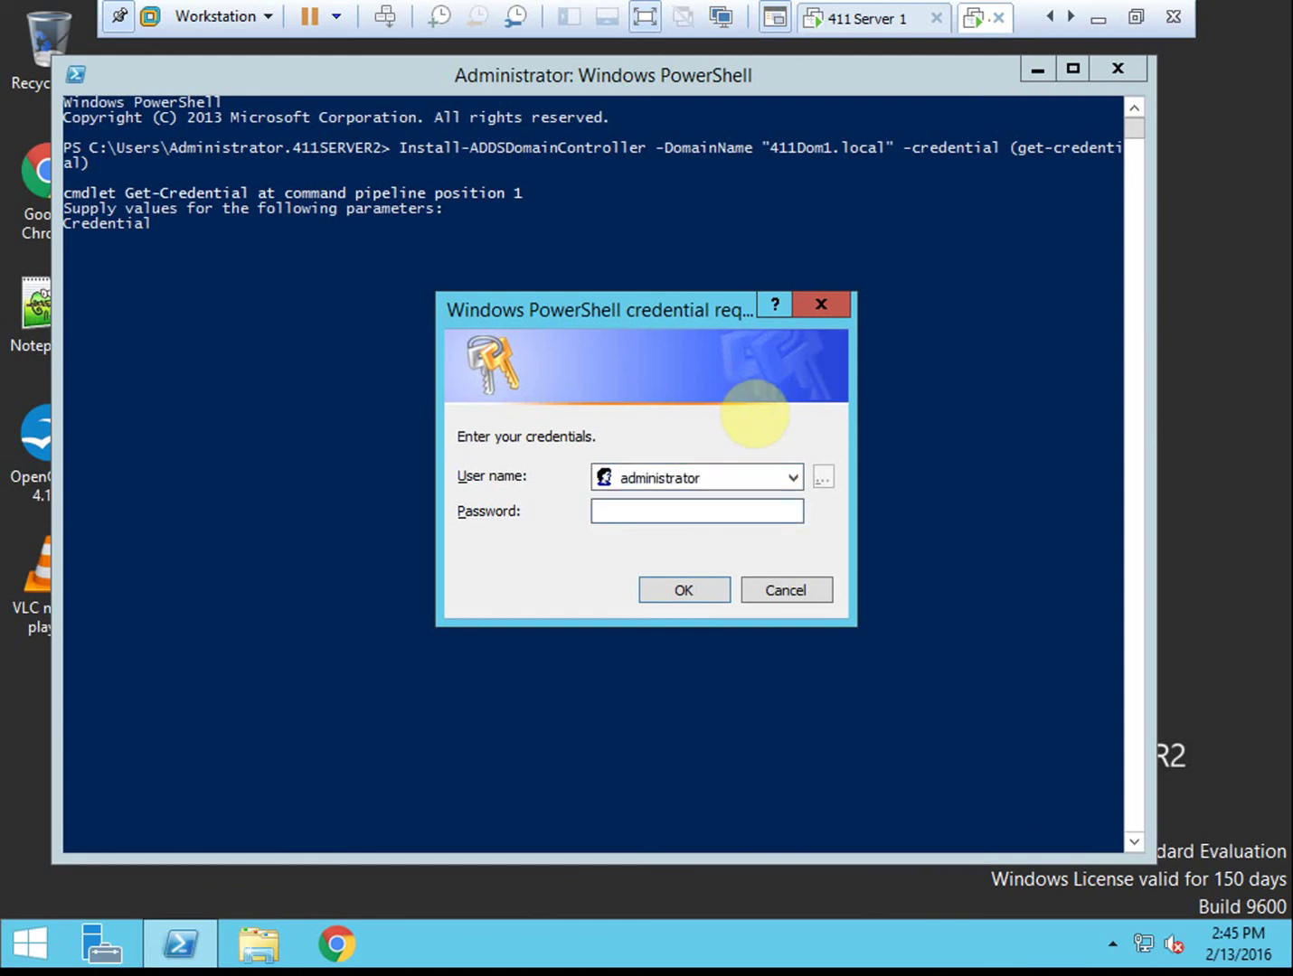
text(Passw0r)
key(BackSpace)
key(BackSpace)
key(BackSpace)
key(BackSpace)
key(BackSpace)
key(BackSpace)
key(BackSpace)
text(Passw0rd123)
click(687, 589)
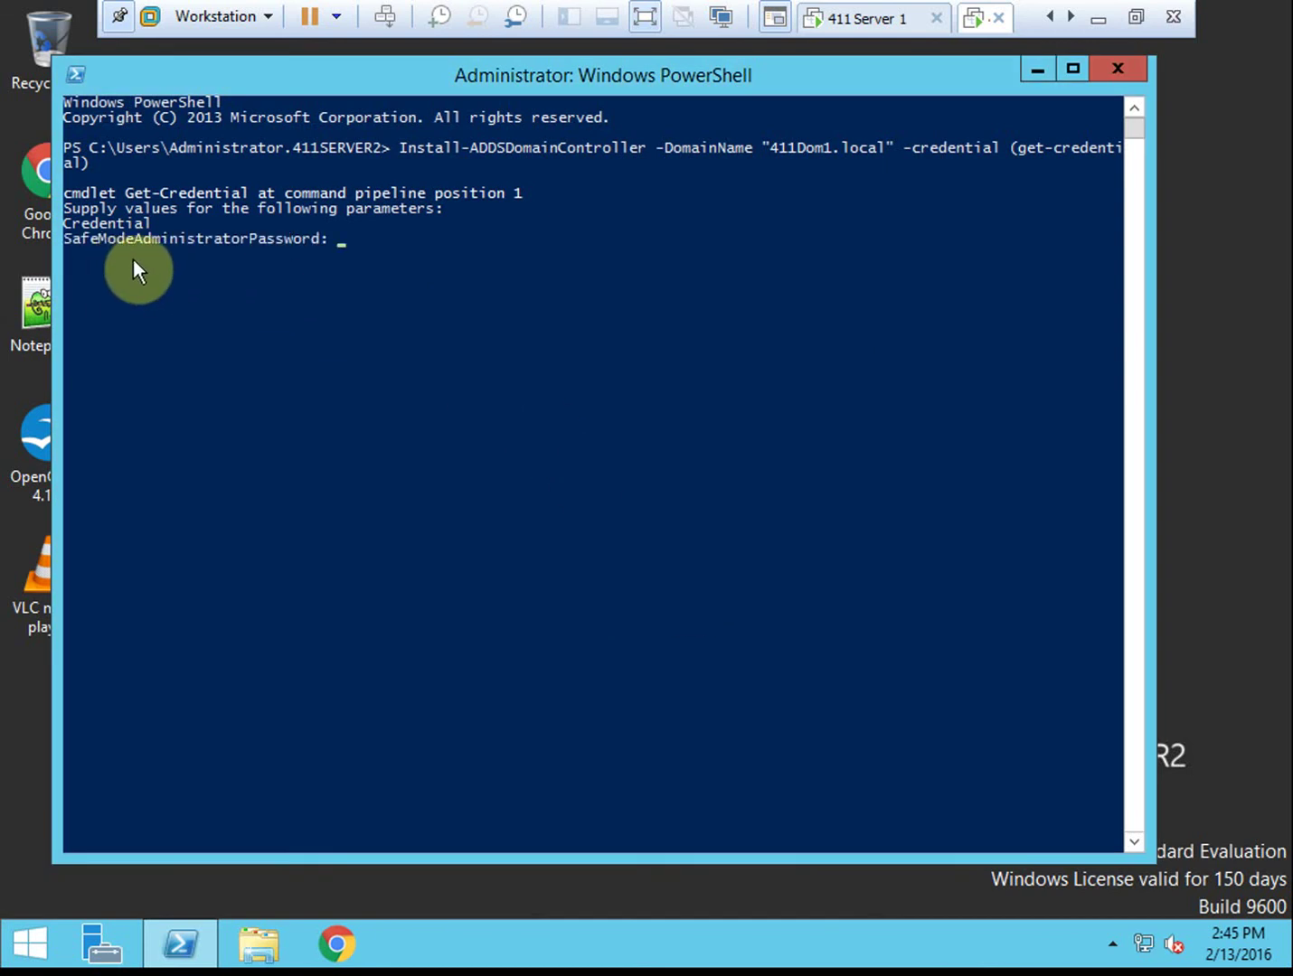
Enter and confirm the Safe Mode administrator password
text(Passw0rd)
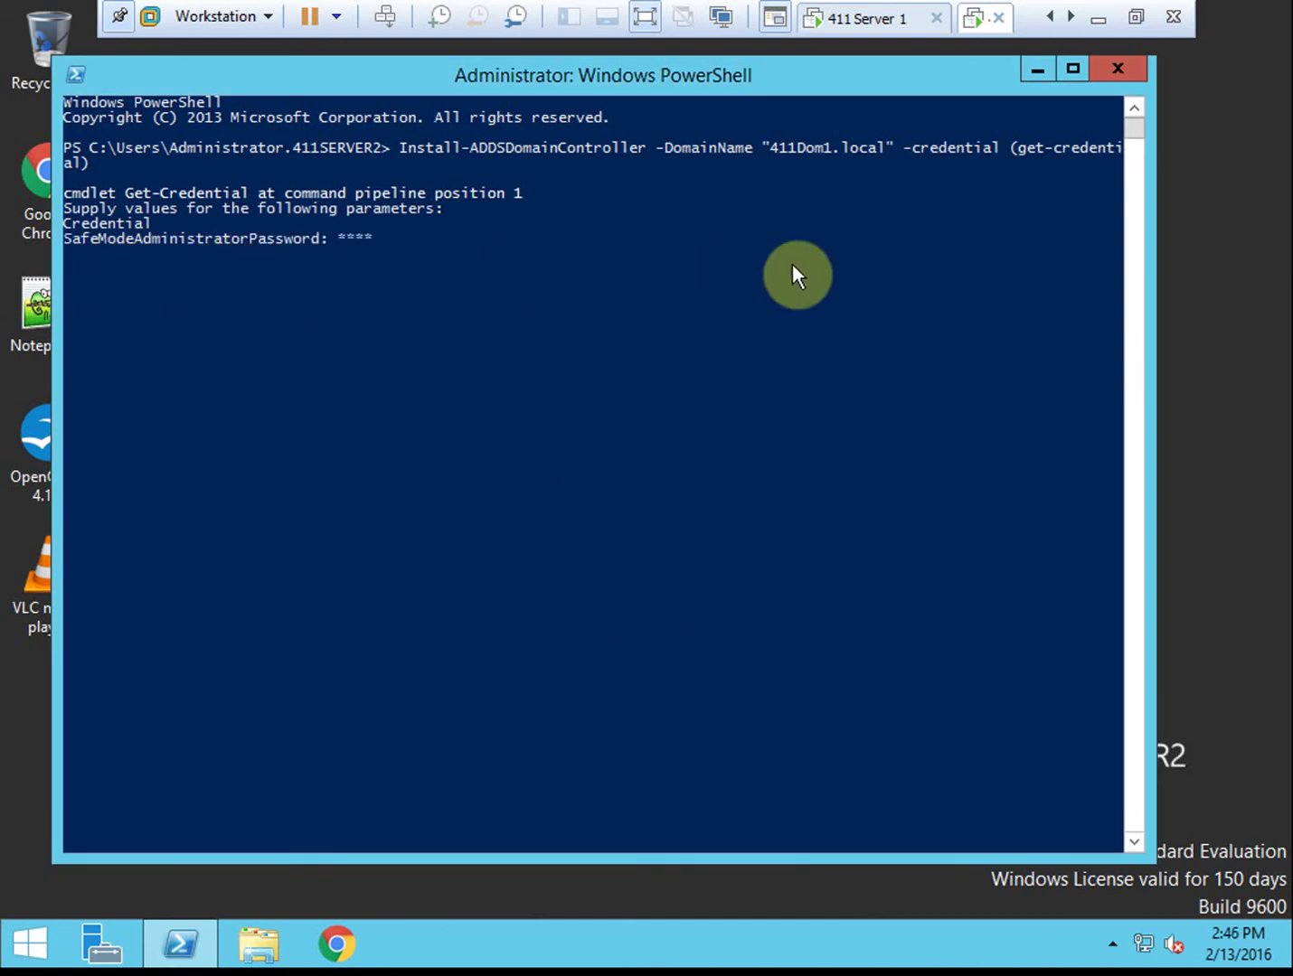
text(12)
key(Return)
text(P)
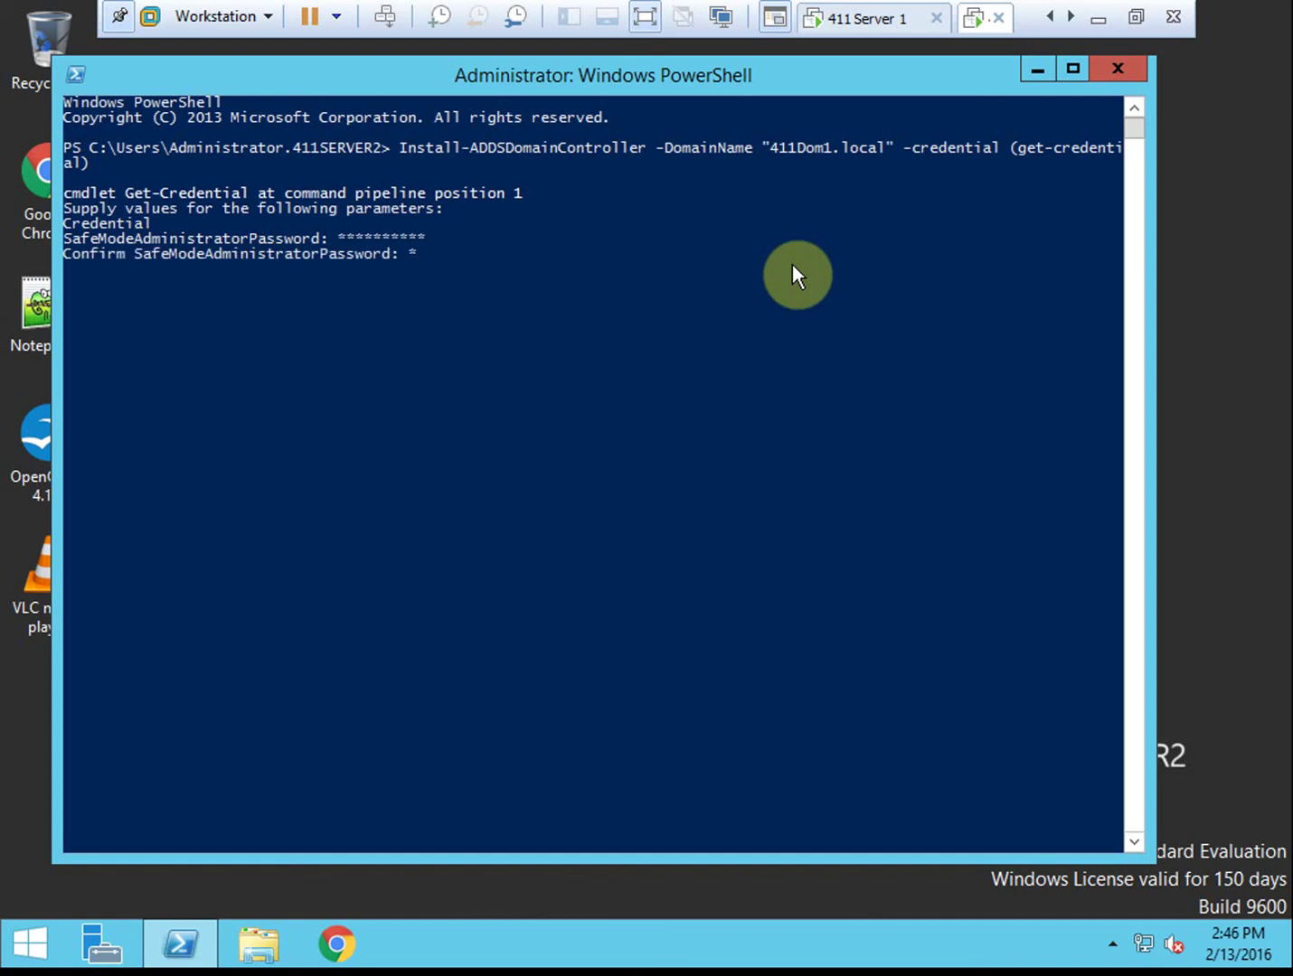
text(assw0rd12)
key(Return)
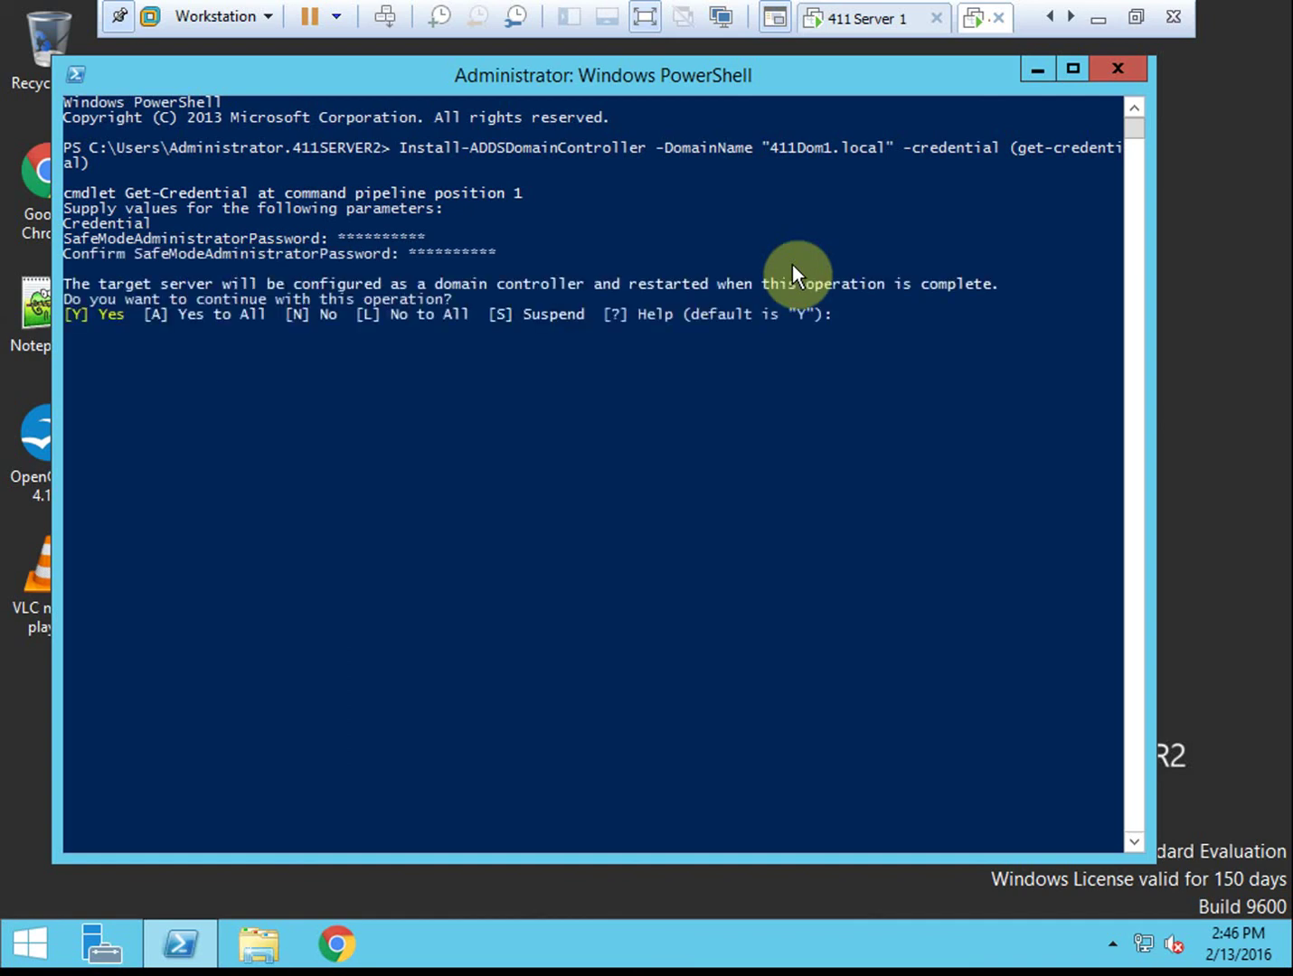
Accept the default Y to continue the domain controller promotion
key(Return)
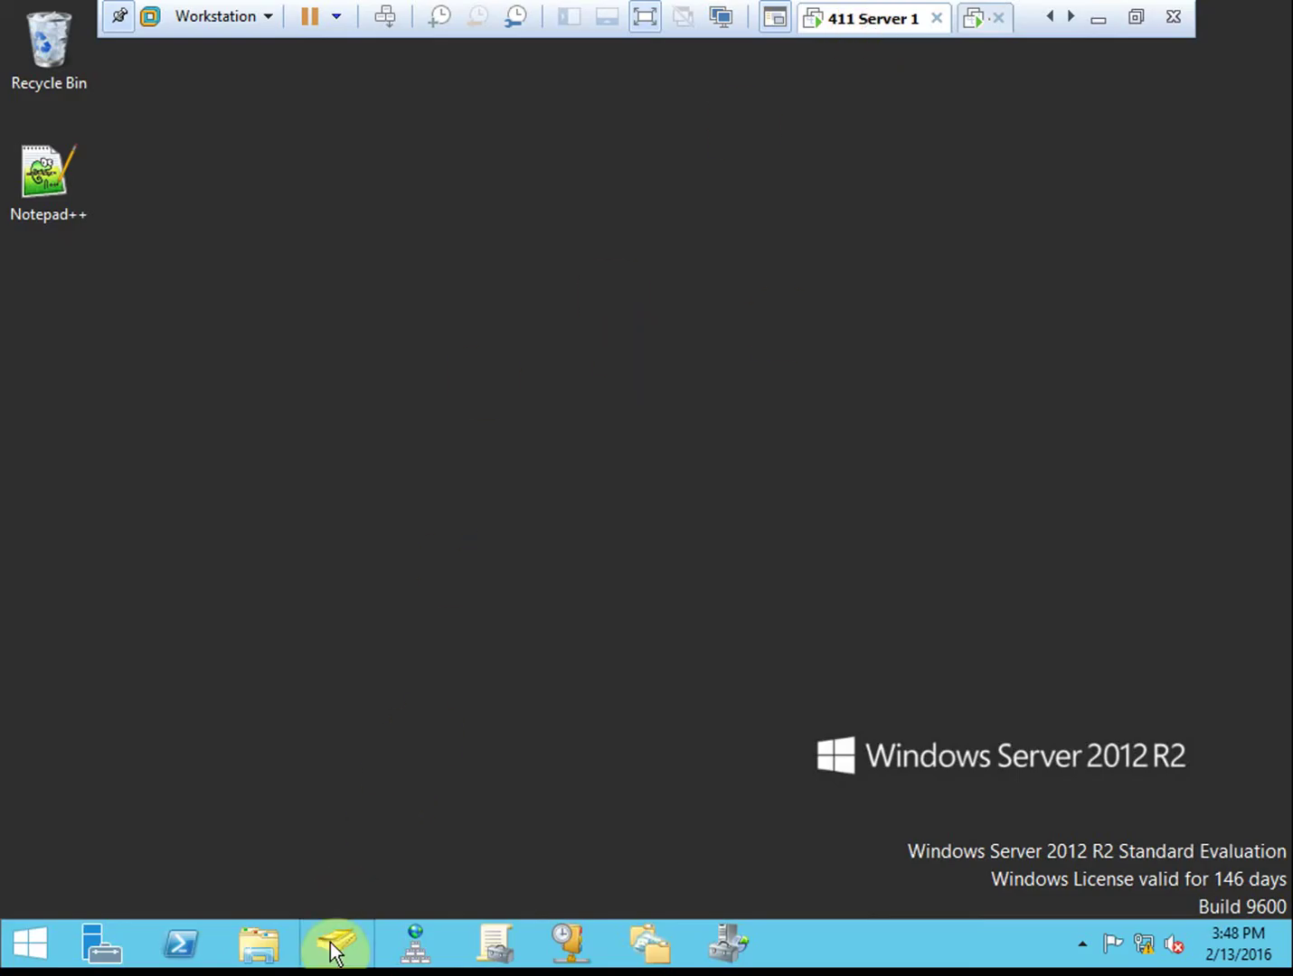
Confirm 411SERVER2 appears in Computers in Active Directory Users and Computers, then return to Server 2
click(331, 942)
click(449, 507)
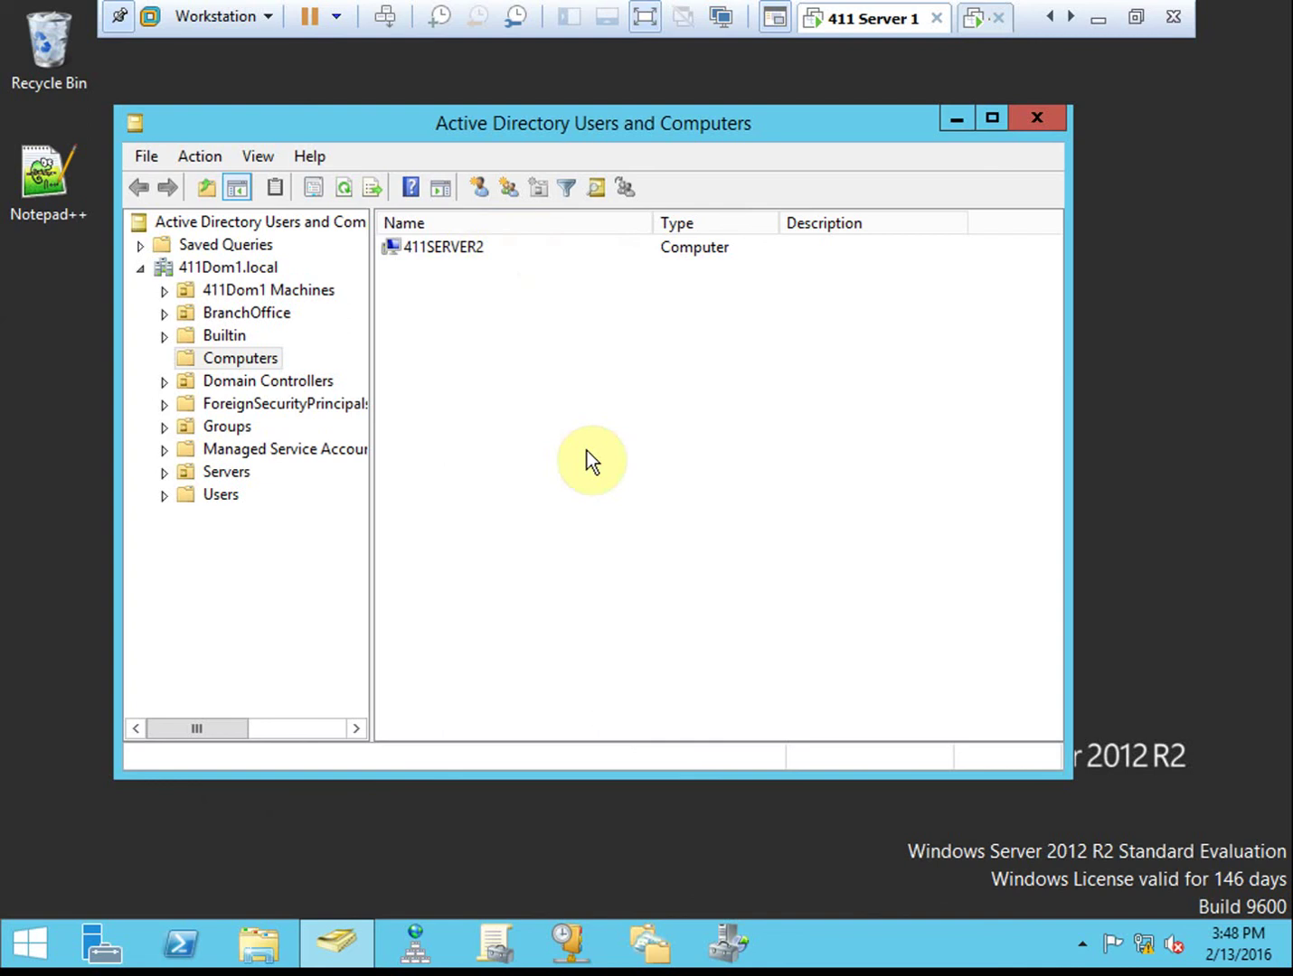
click(972, 20)
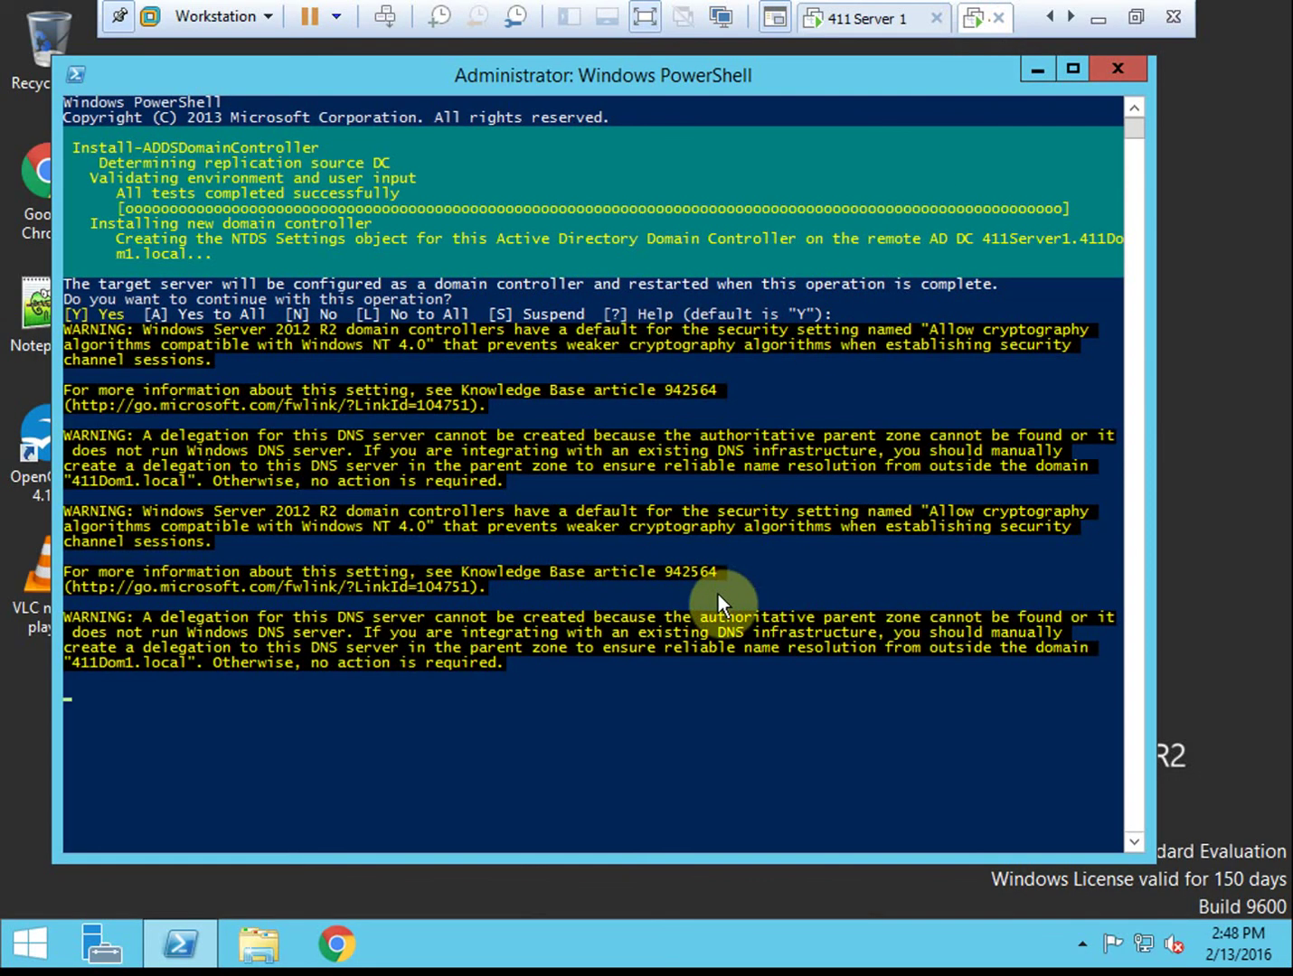